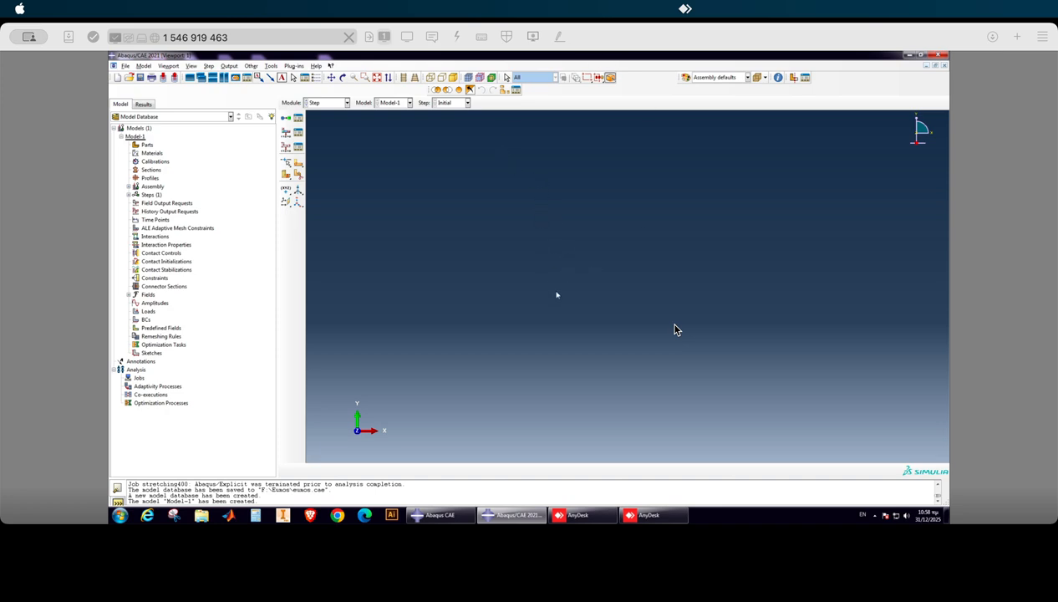
Create a 3D deformable part named specimen with a solid extrusion base feature and an approximate size of 200.
left_click(147, 145)
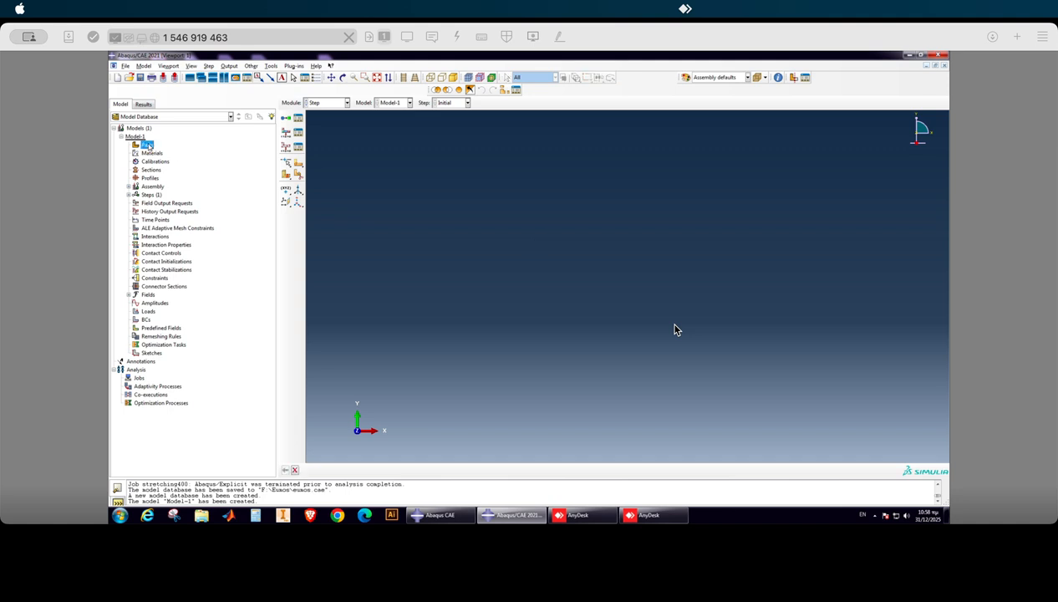
right_click(147, 145)
left_click(188, 163)
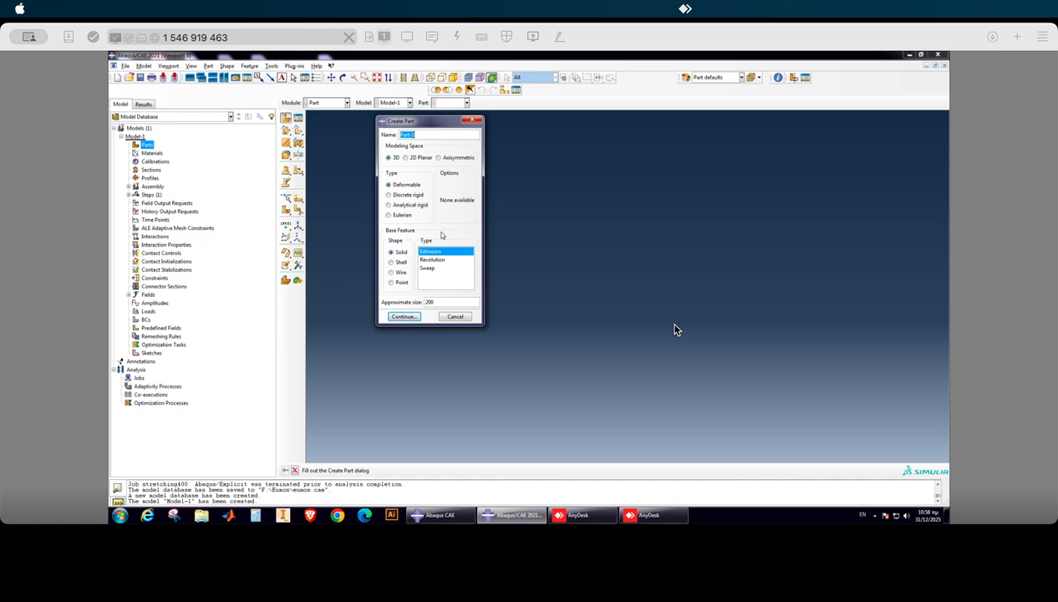
type("specimen")
left_click(403, 317)
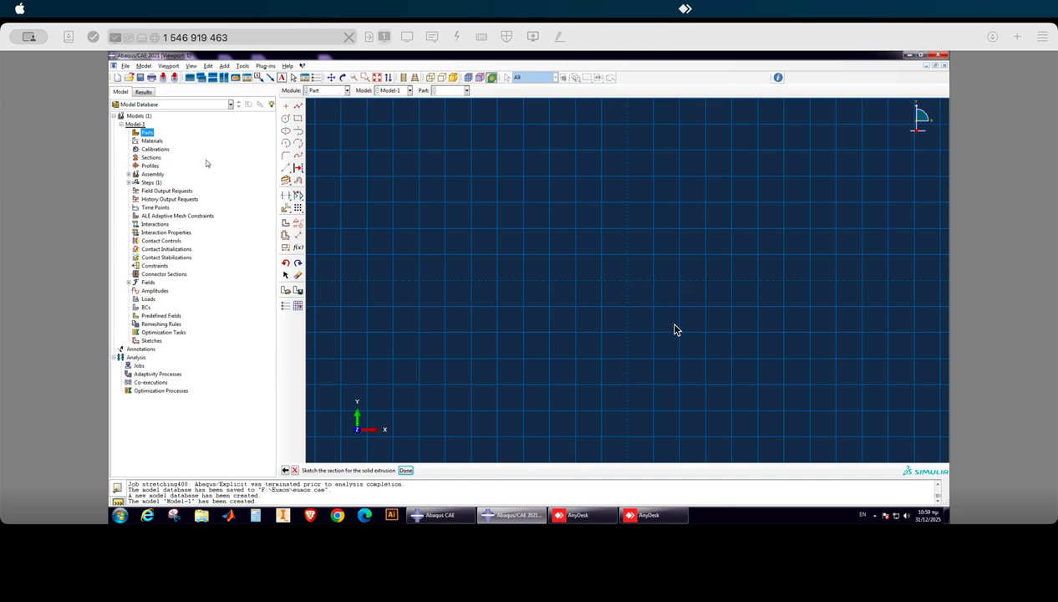
Sketch two concentric circles centred on the origin as the section of the tube.
left_click(285, 118)
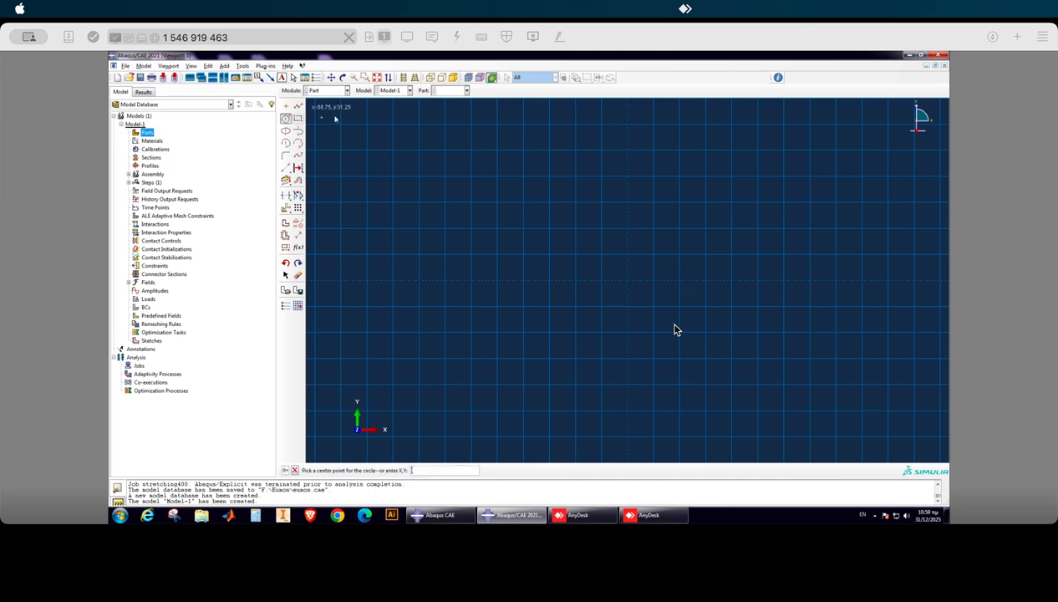
left_click(627, 280)
left_click(594, 242)
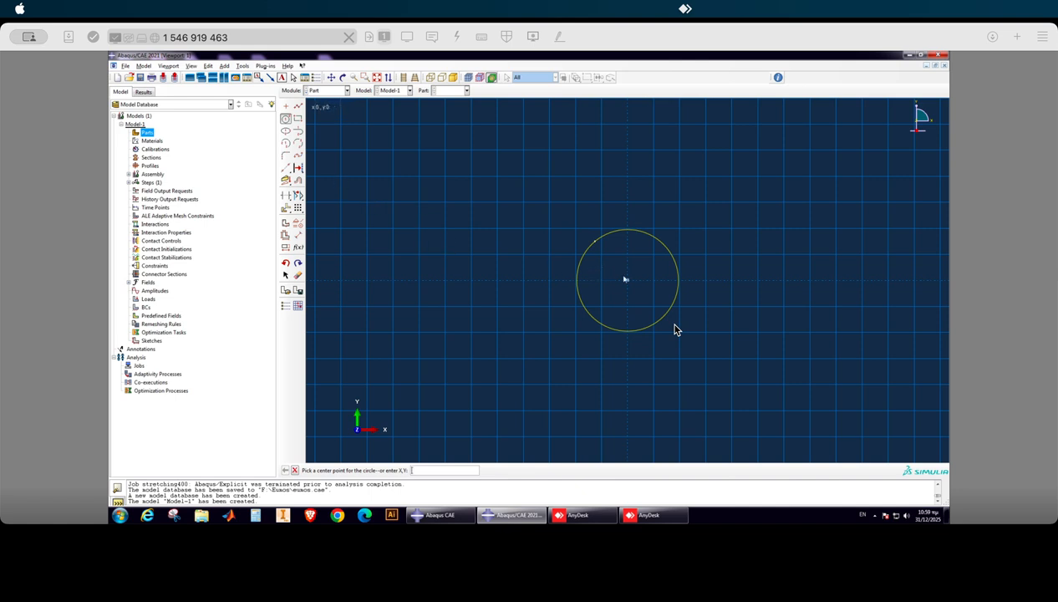
left_click(627, 280)
left_click(595, 222)
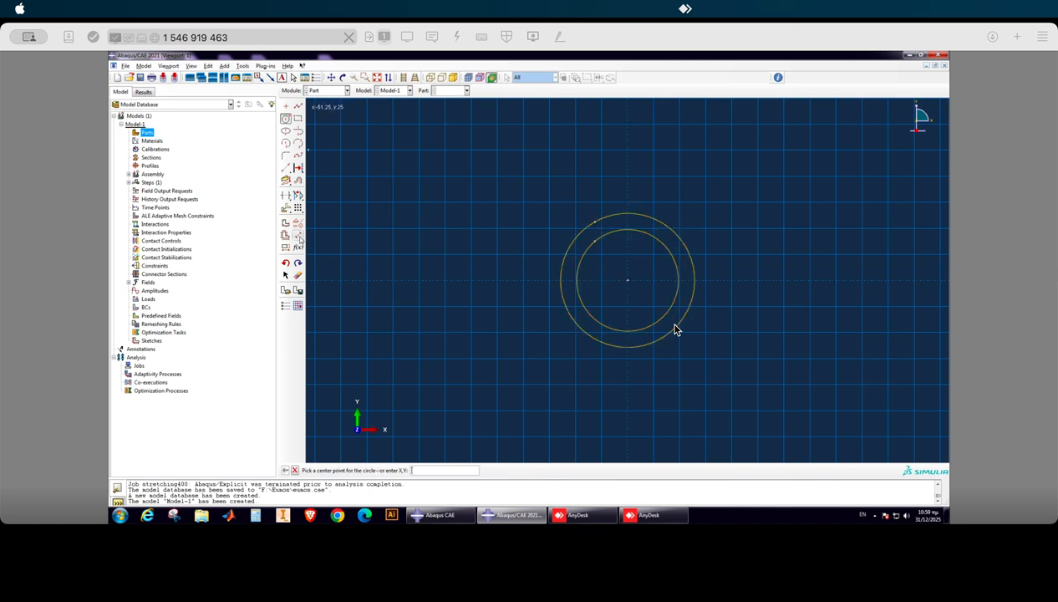
Dimension the circles' radii, setting the outer one to 25 and the inner one to 22.
left_click(298, 237)
left_click(583, 231)
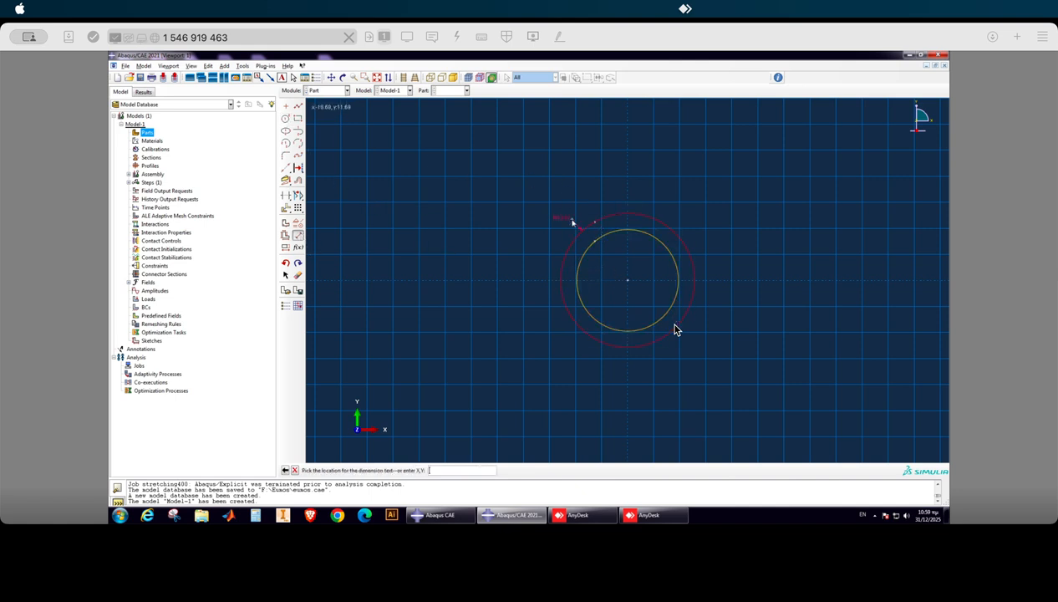
left_click(573, 221)
type("25")
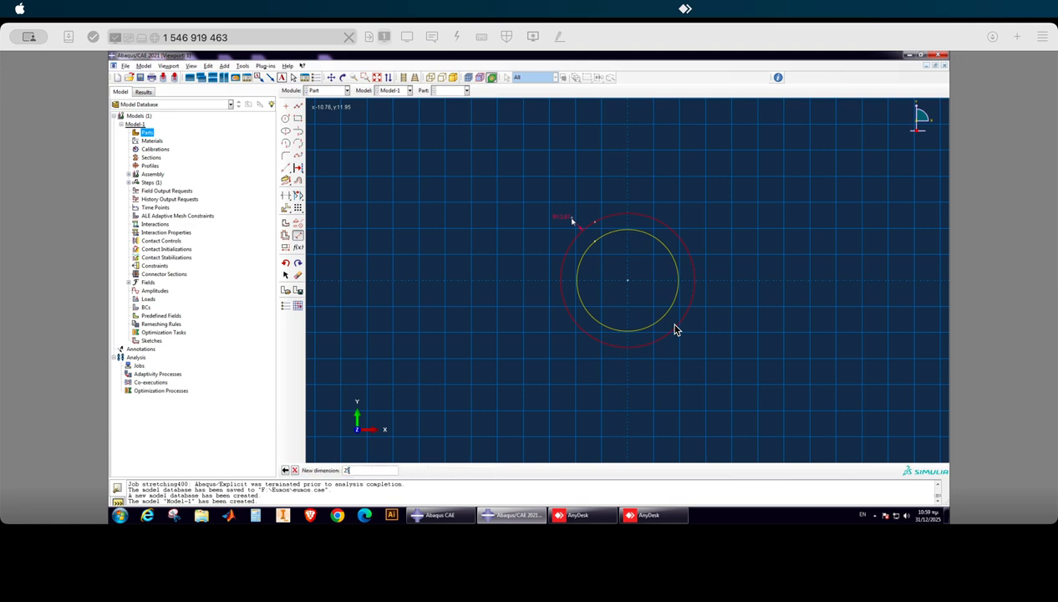
key("Return")
left_click(592, 247)
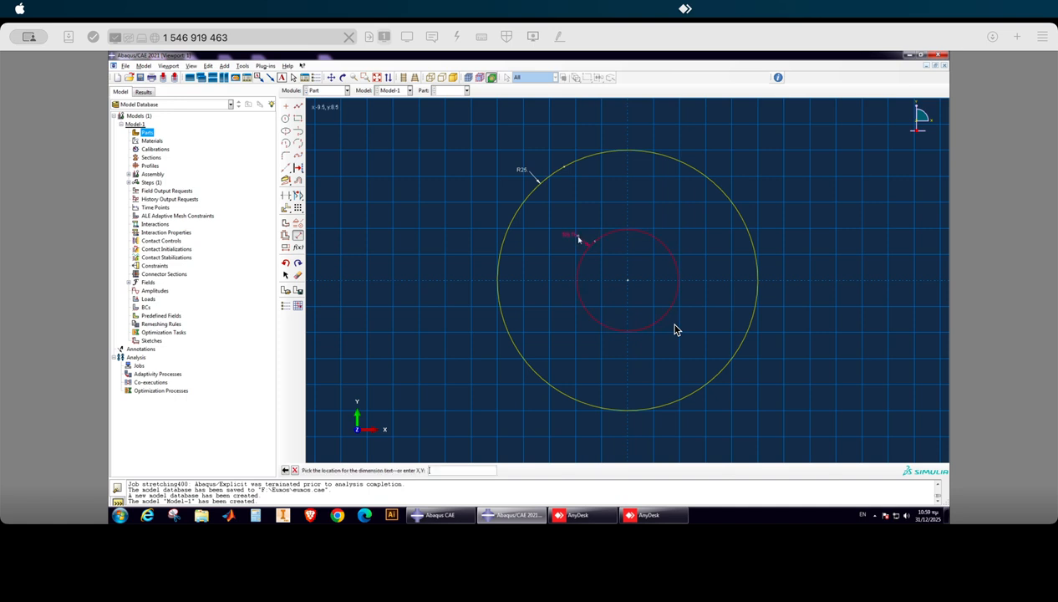
left_click(579, 239)
type("22")
key("Return")
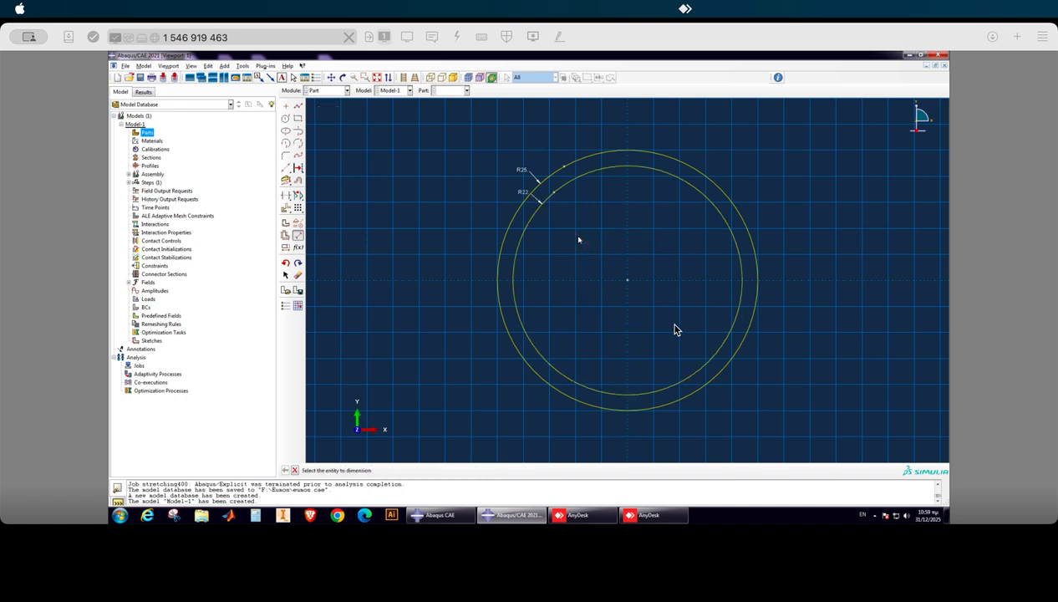
left_click(294, 470)
Finish the section sketch and extrude it to a depth of 500 to form the tube.
left_click(403, 469)
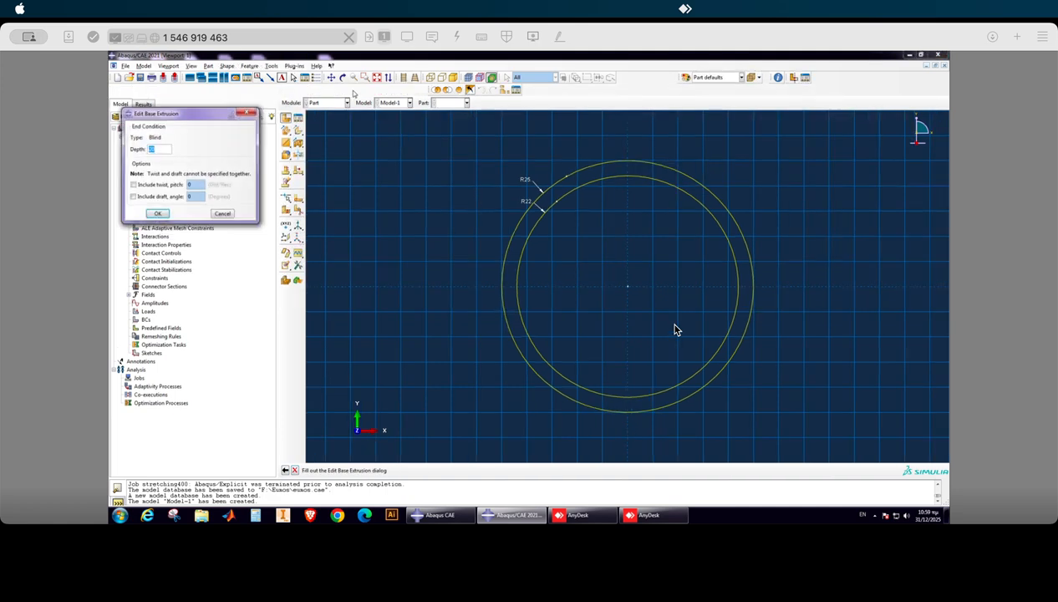
type("500")
left_click(158, 214)
scroll(493, 234, "up", 5)
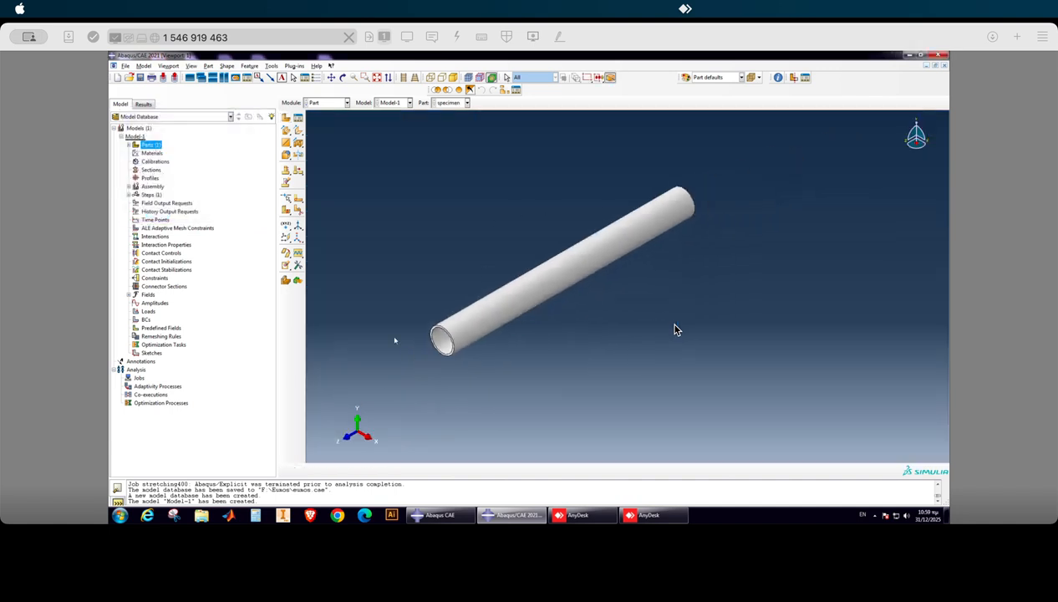
scroll(394, 335, "down", 3)
Create a new material named Aluminum.
right_click(150, 153)
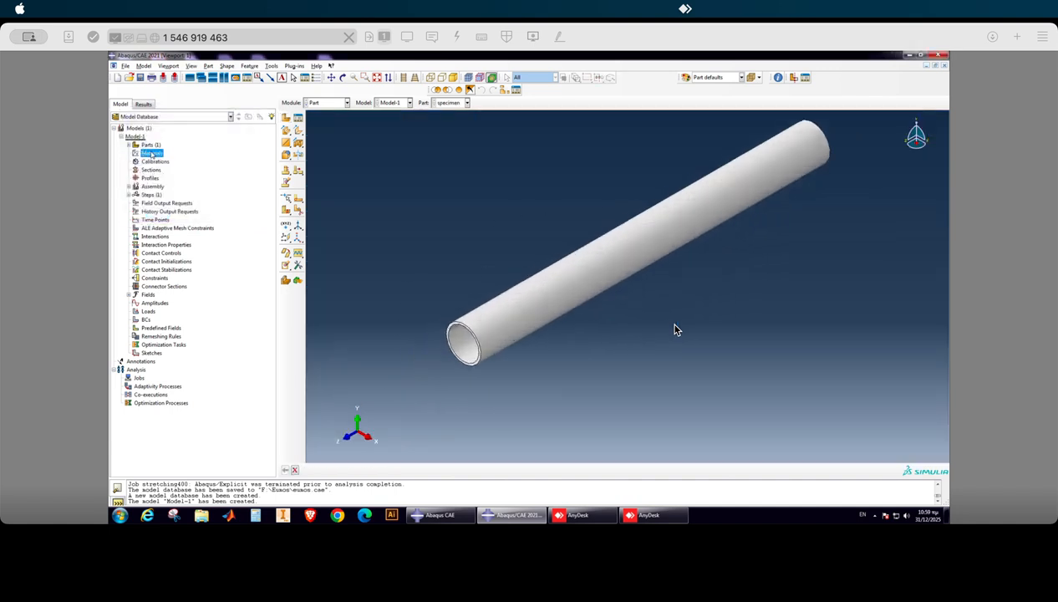
left_click(170, 168)
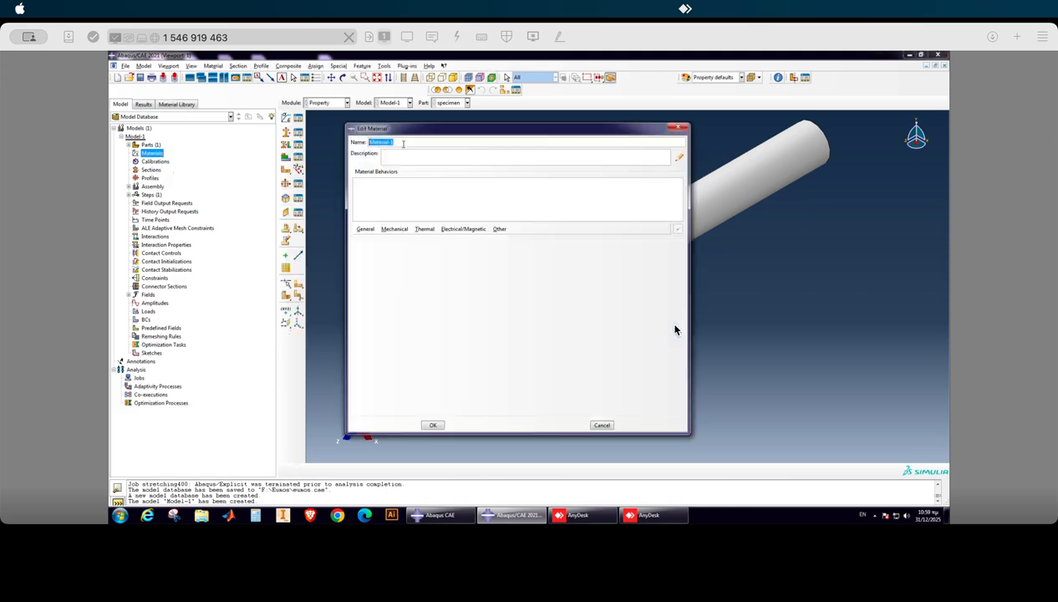
type("Aluminium")
Give the Aluminum material isotropic elastic behavior with Young's modulus 70000 and Poisson's ratio 0.3.
left_click(394, 229)
mouse_move(407, 239)
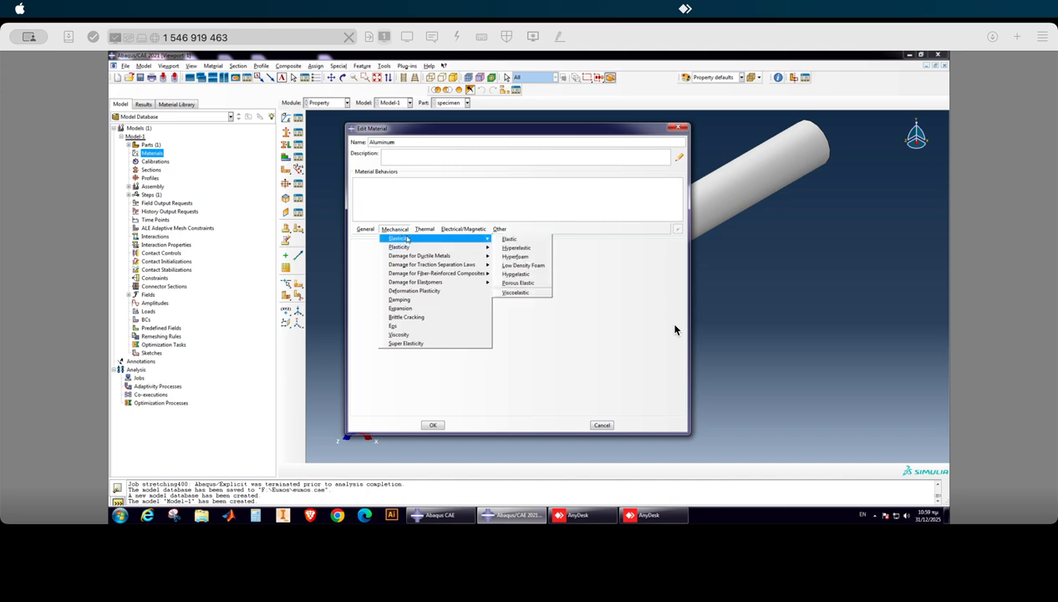
left_click(512, 239)
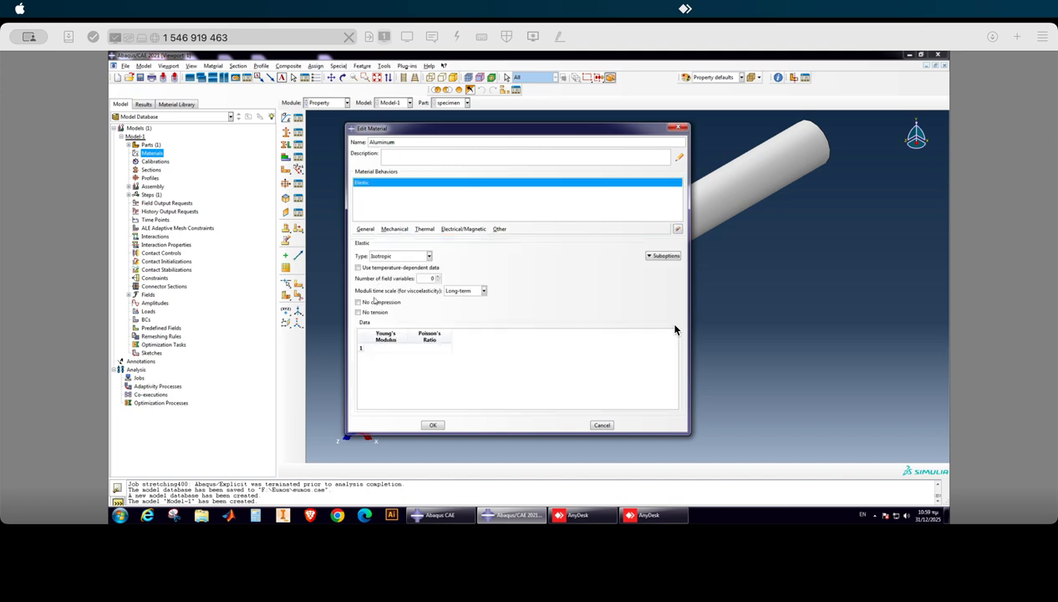
left_click(382, 350)
type("70000")
left_click(418, 348)
type("0.3")
Add a uniform mass density to the Aluminum material and save the material definition.
left_click(365, 231)
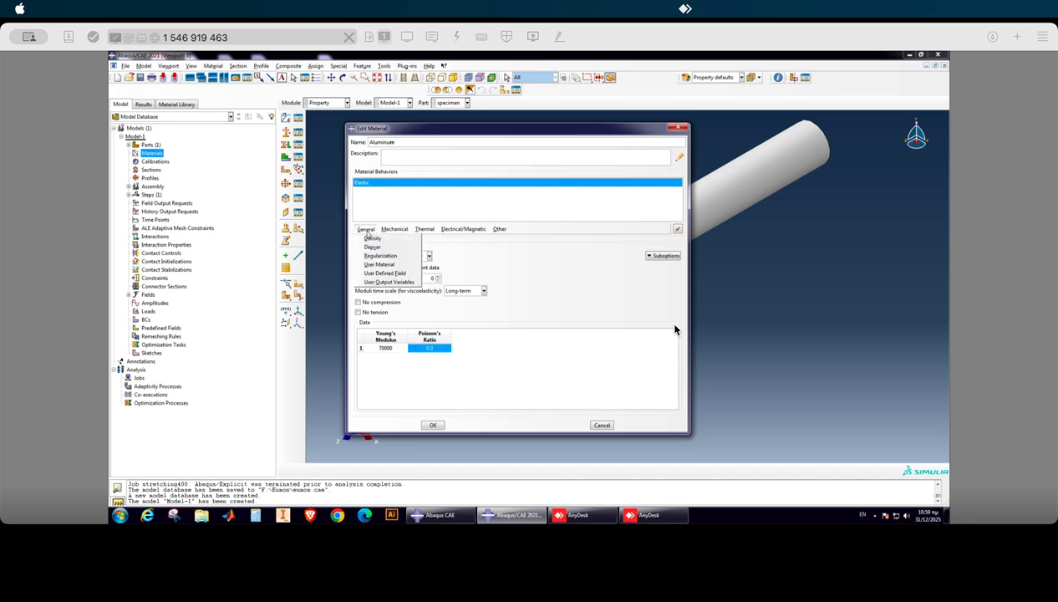
left_click(373, 239)
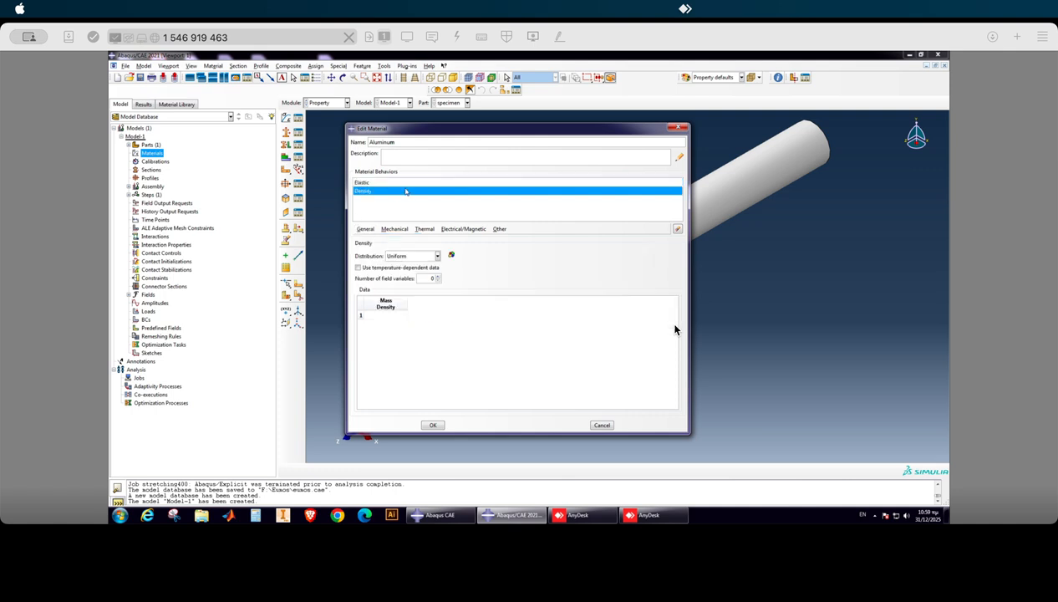
left_click(383, 314)
type("2.7e-9")
left_click(432, 426)
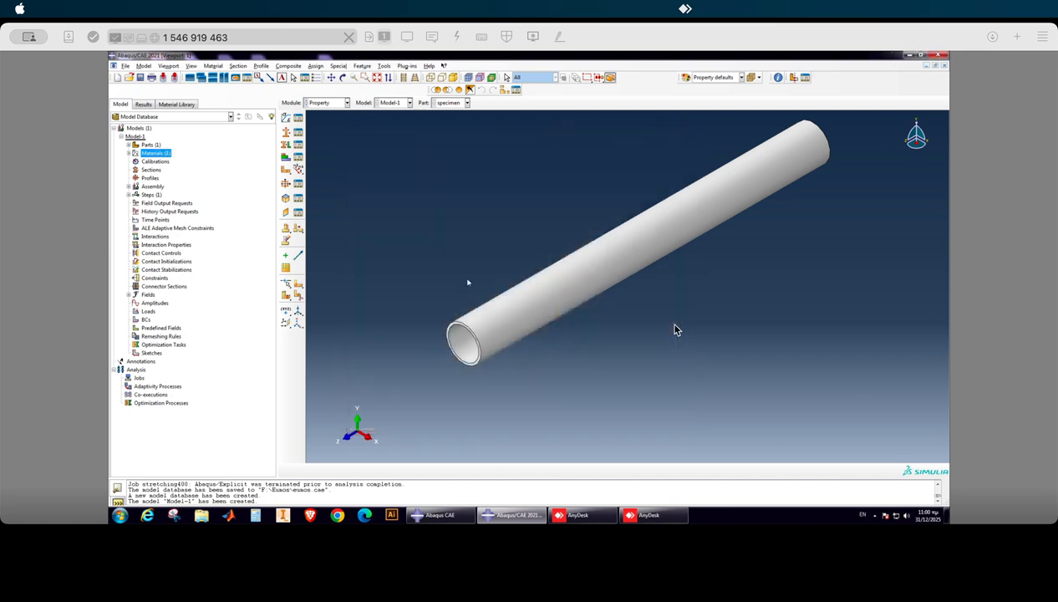
Create a solid homogeneous section named aluminum that uses the Aluminum material.
right_click(150, 170)
left_click(171, 182)
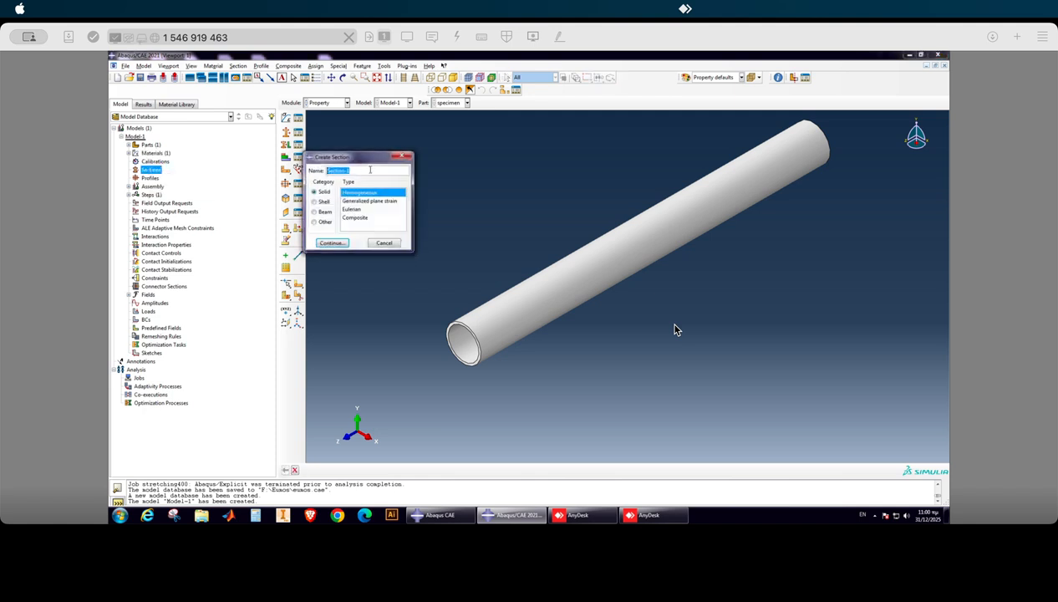
type("aluminum")
left_click(330, 241)
left_click(137, 239)
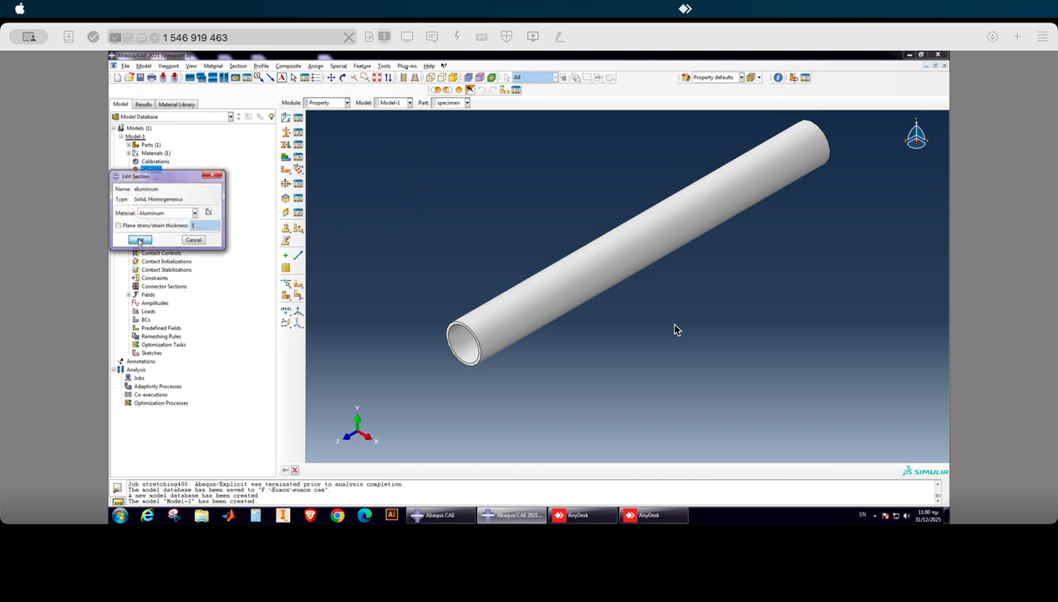
Switch to the Part module to work on the specimen tube's geometry.
scroll(457, 280, "down", 2)
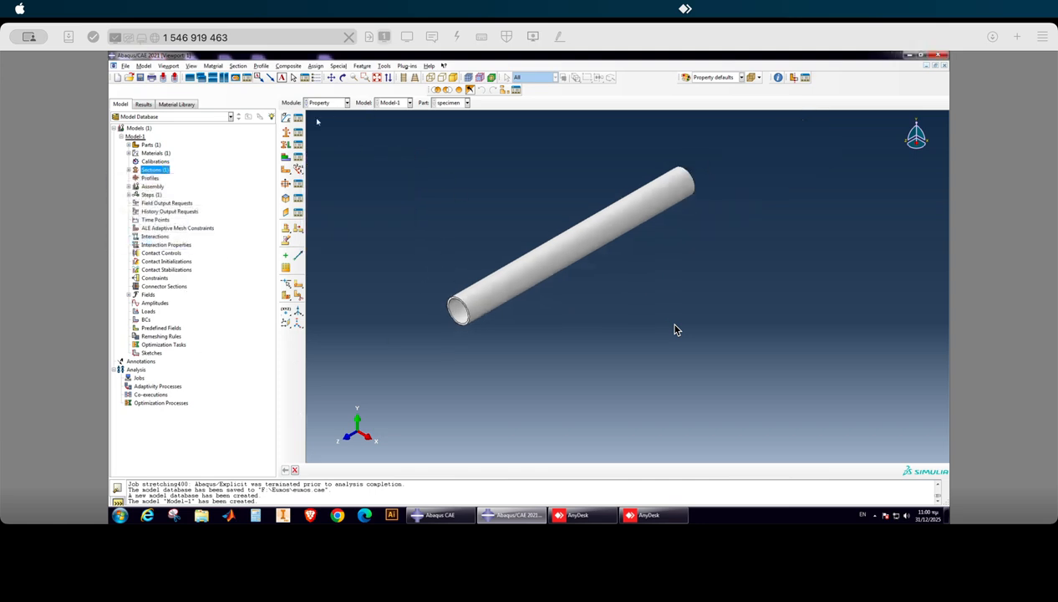
left_click(321, 102)
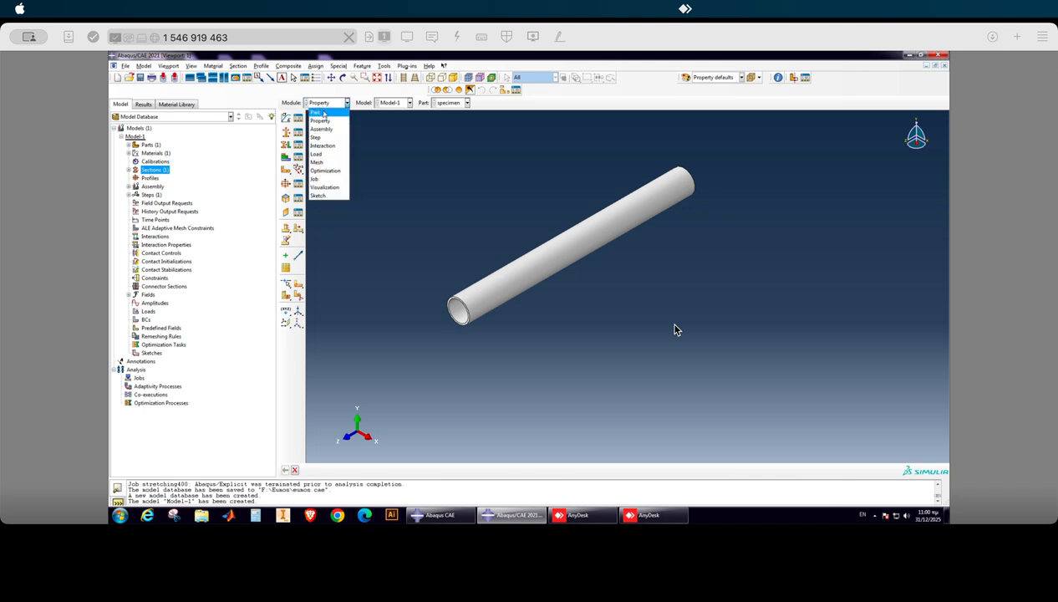
left_click(316, 113)
scroll(421, 304, "up", 2)
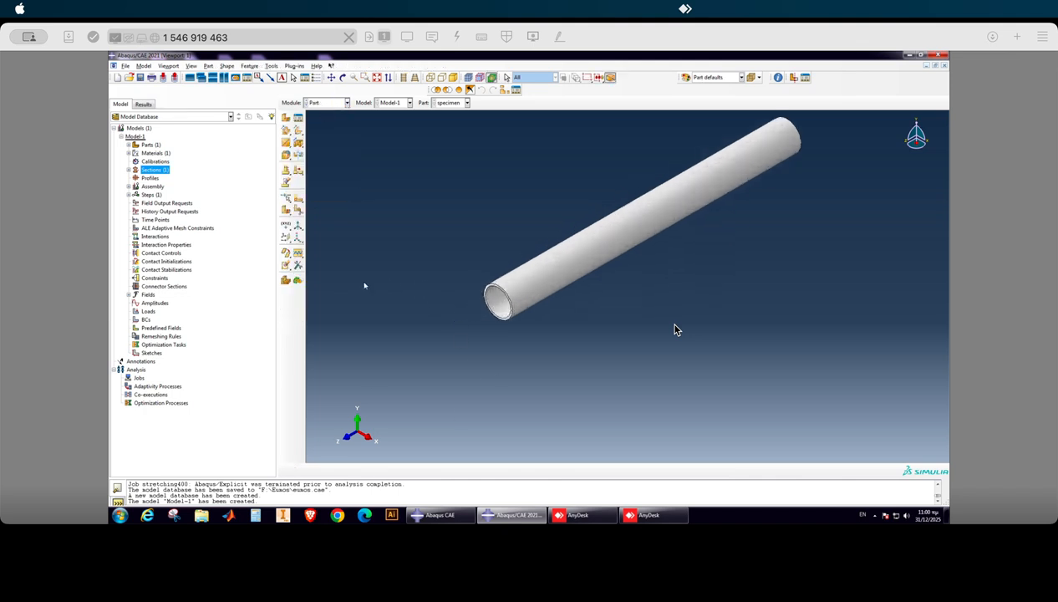
left_click(287, 238)
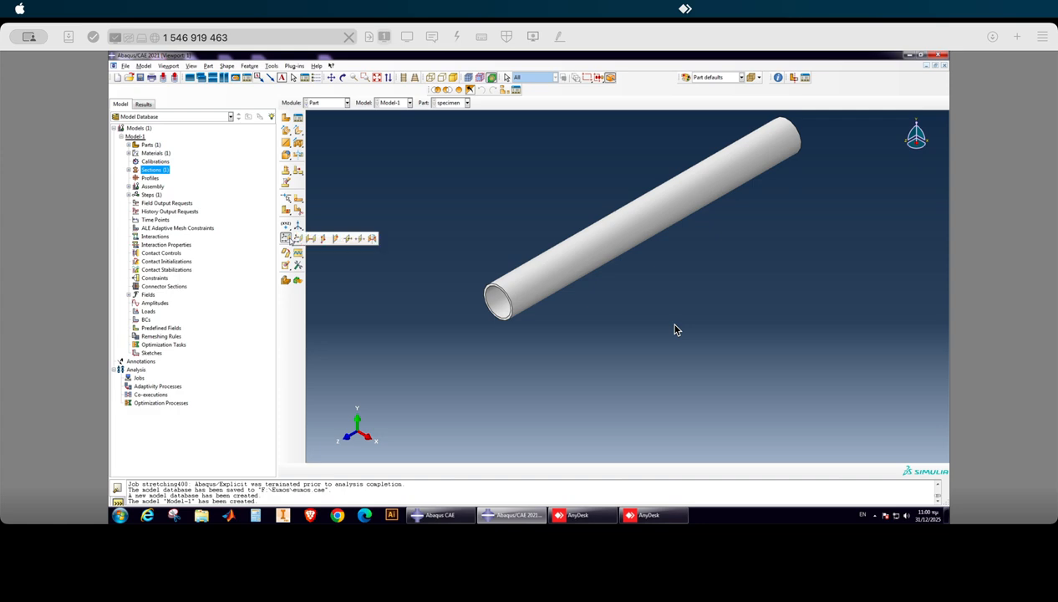
left_click(290, 239)
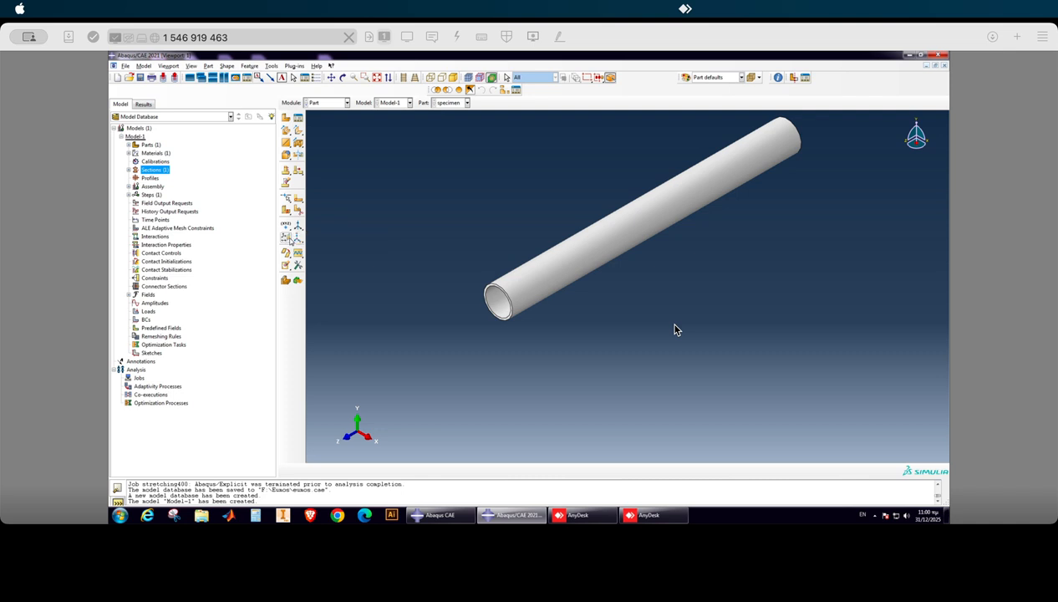
left_click(287, 238)
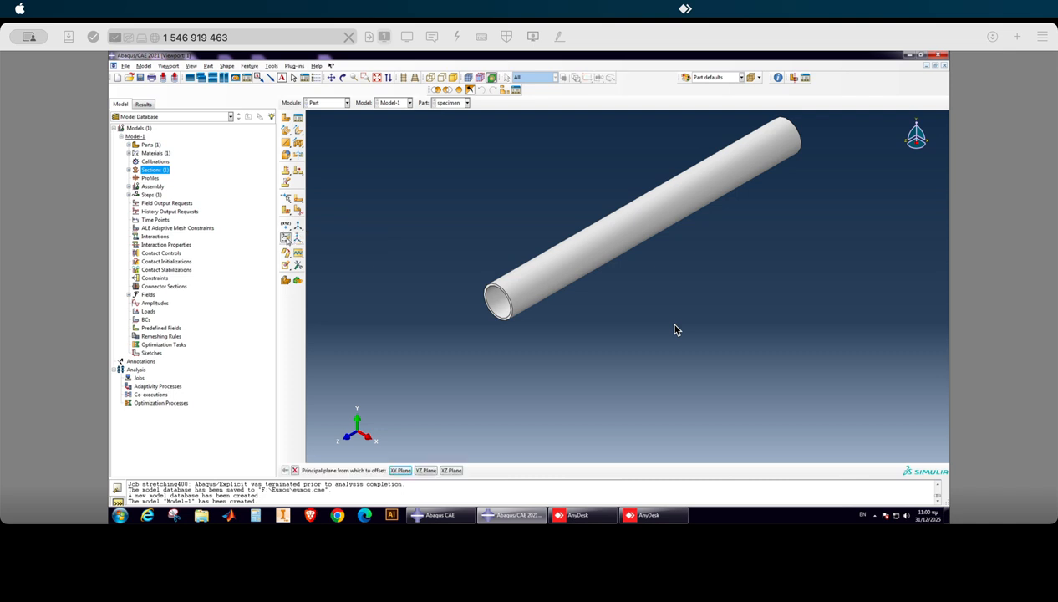
left_click(299, 210)
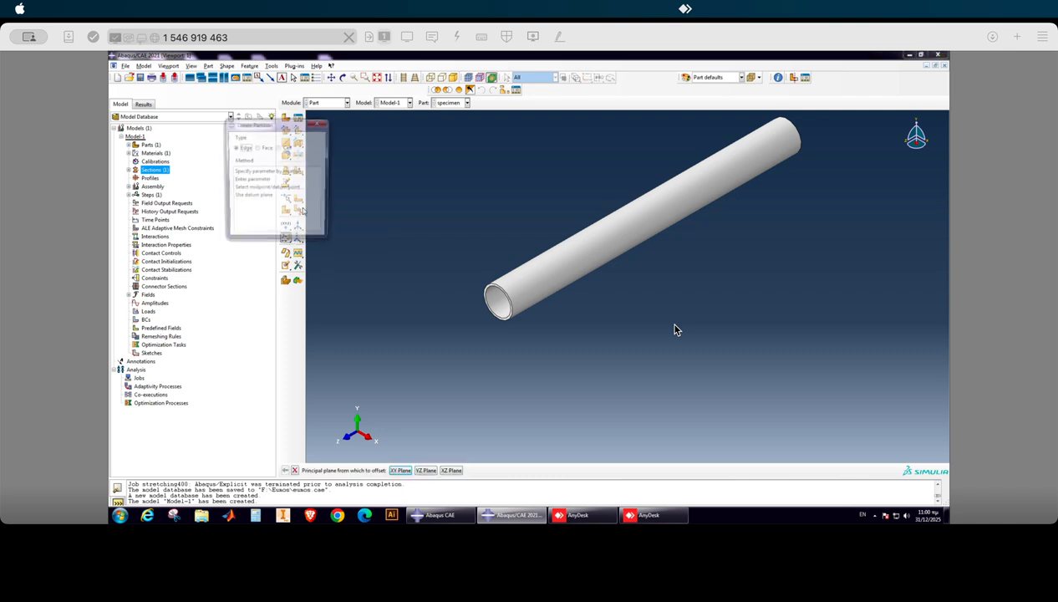
left_click(279, 147)
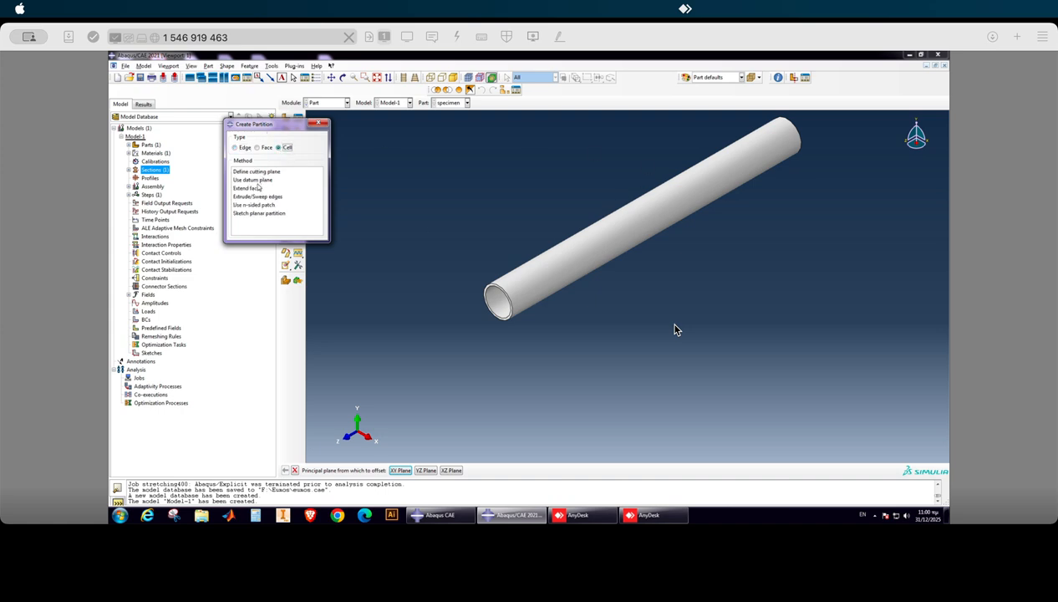
left_click(257, 181)
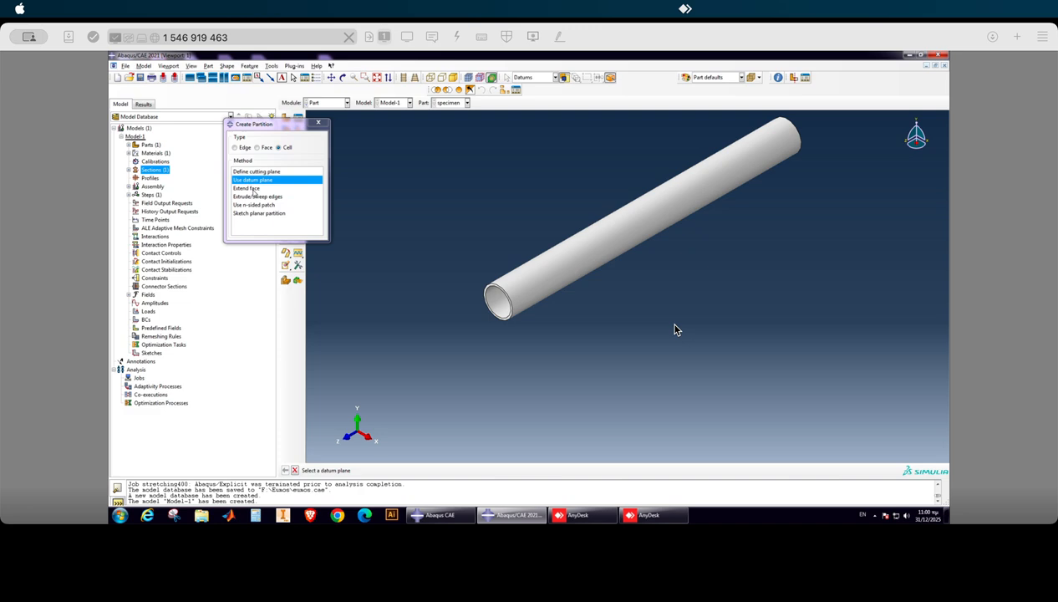
left_click(318, 124)
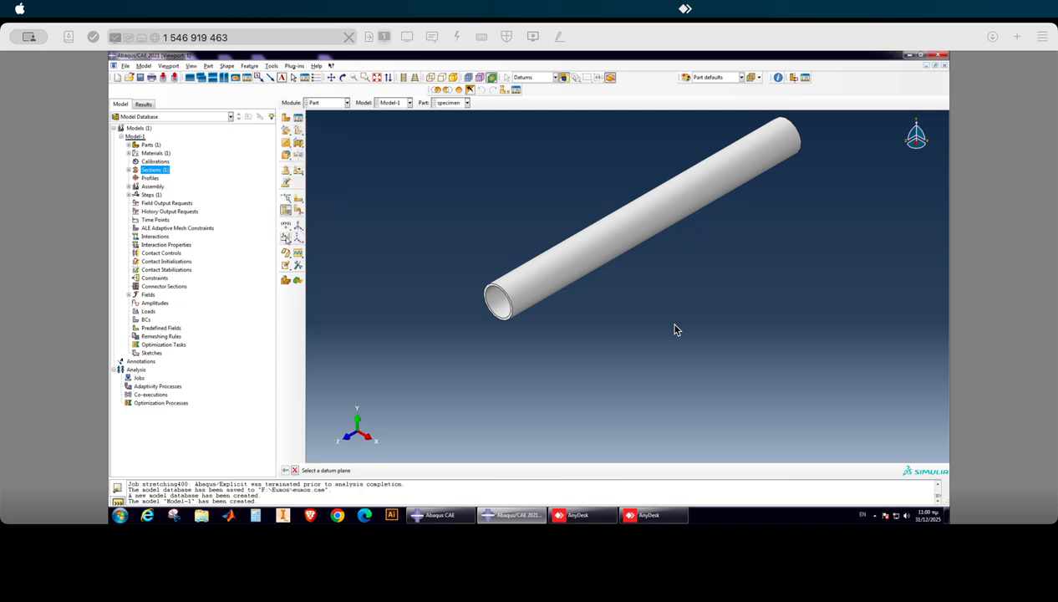
Create datum planes on the XZ and YZ principal planes of the specimen with an offset of 0.
left_click(286, 238)
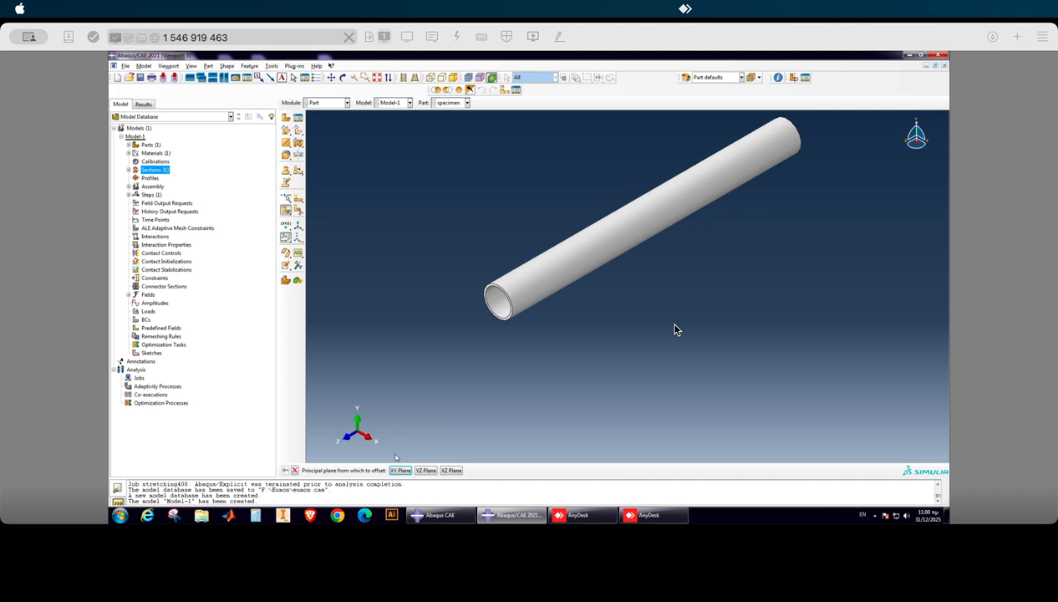
left_click(449, 470)
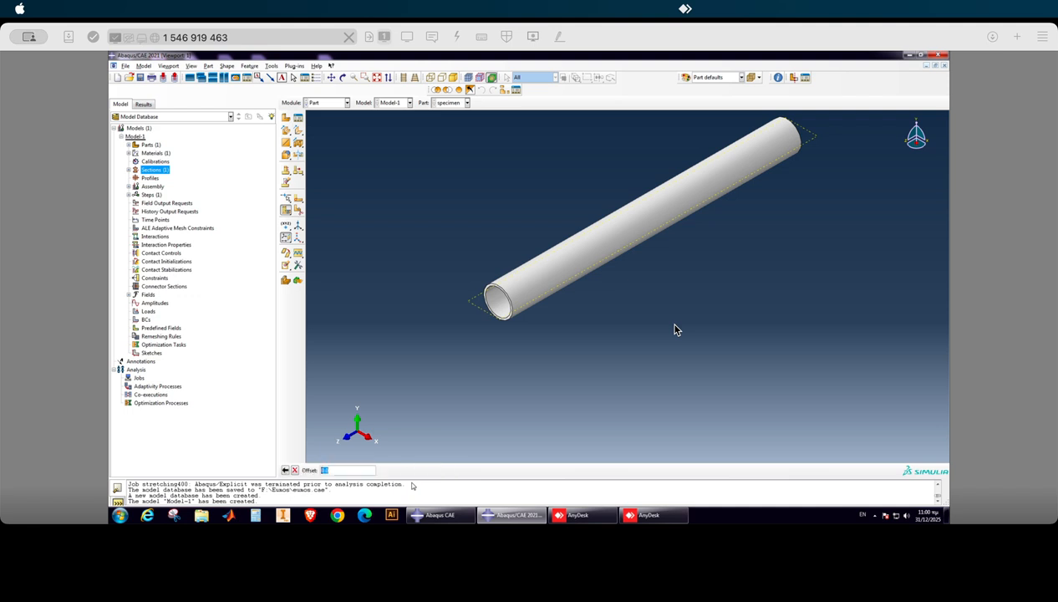
key("Return")
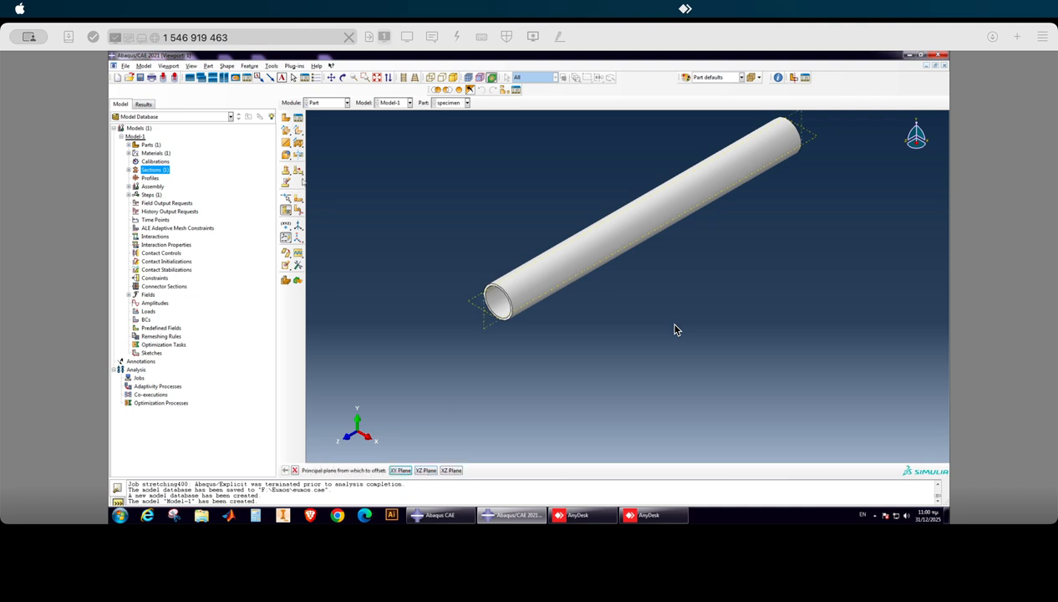
Partition the specimen tube's cells lengthwise with both datum planes, first the horizontal one and then the vertical one.
left_click(297, 208)
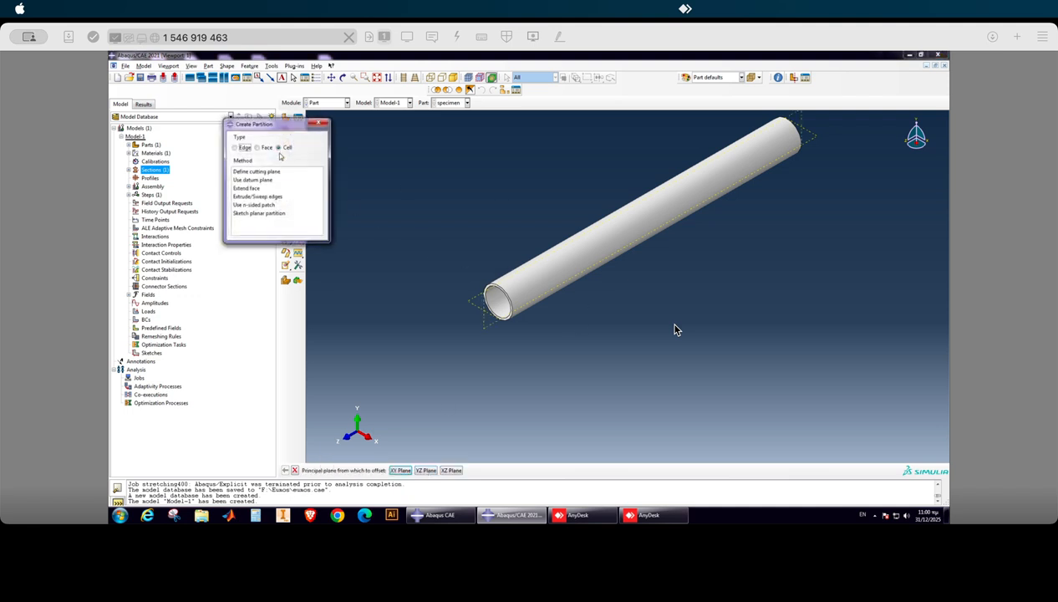
left_click(261, 180)
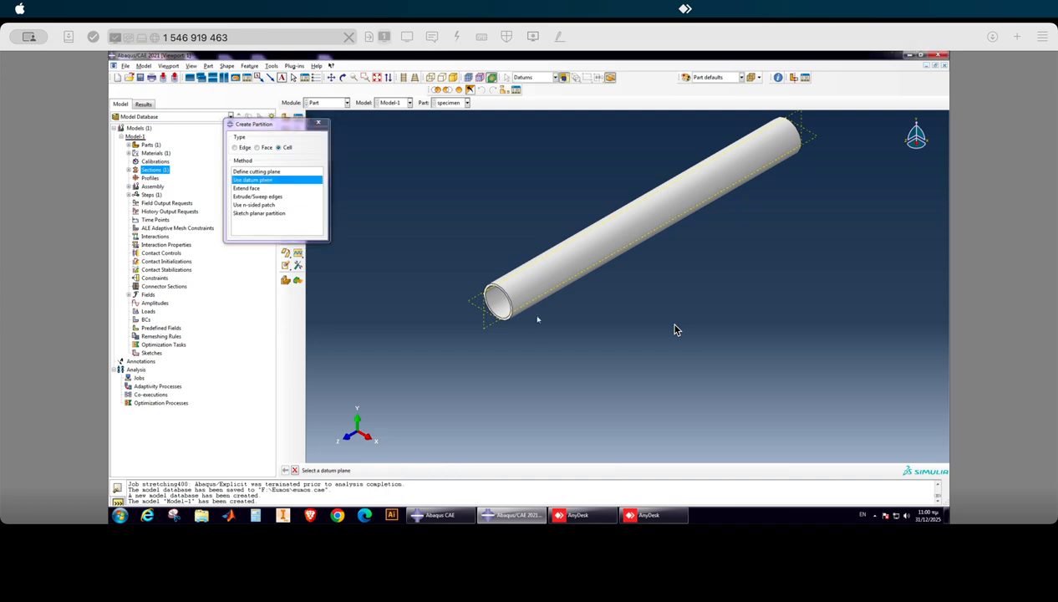
left_click(475, 308)
left_click(390, 471)
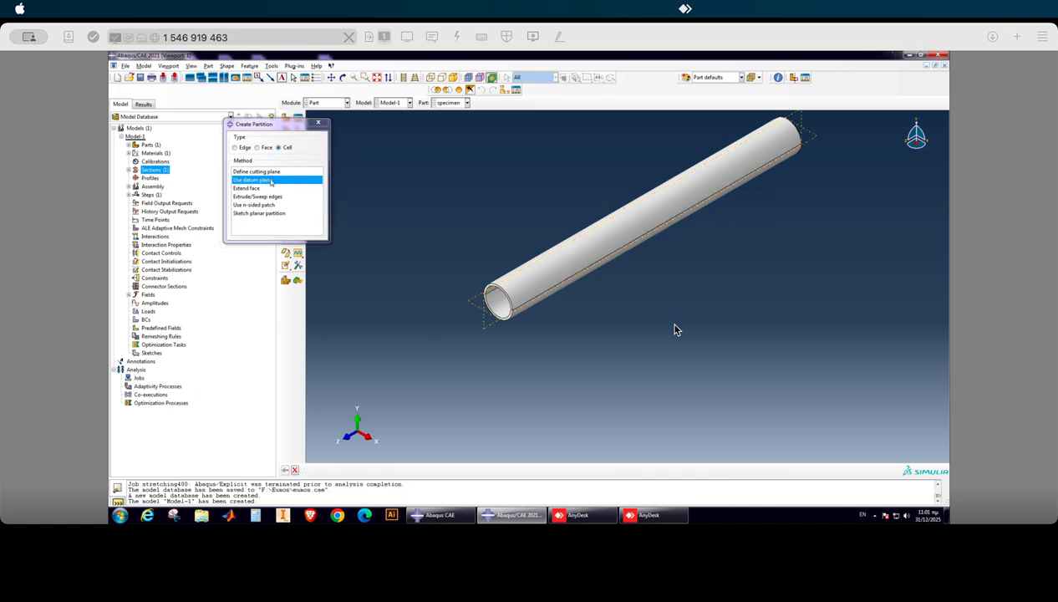
left_click_drag(458, 238, 522, 336)
left_click(374, 470)
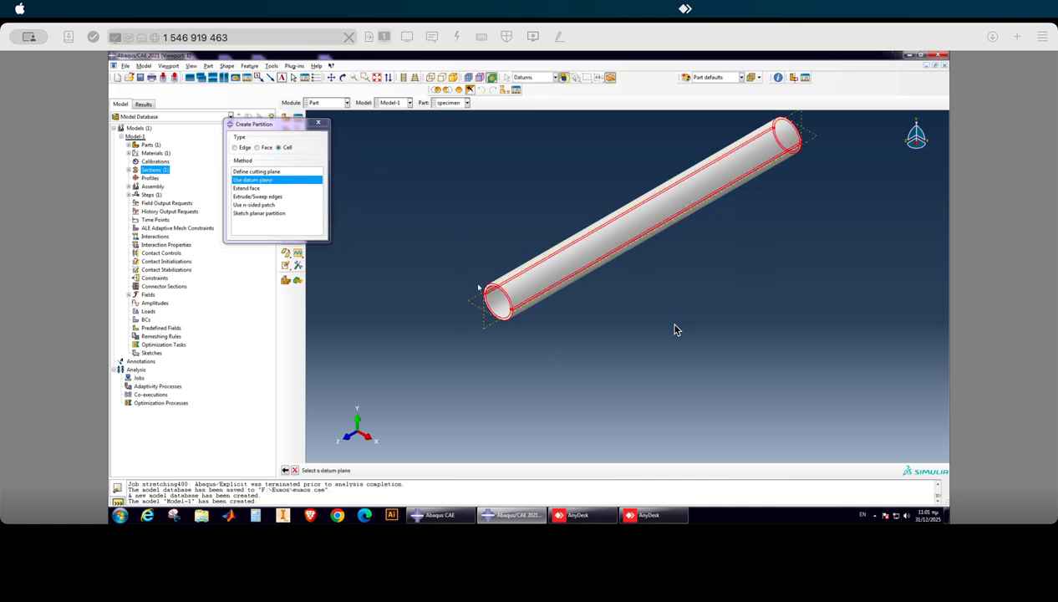
left_click(486, 329)
left_click(389, 472)
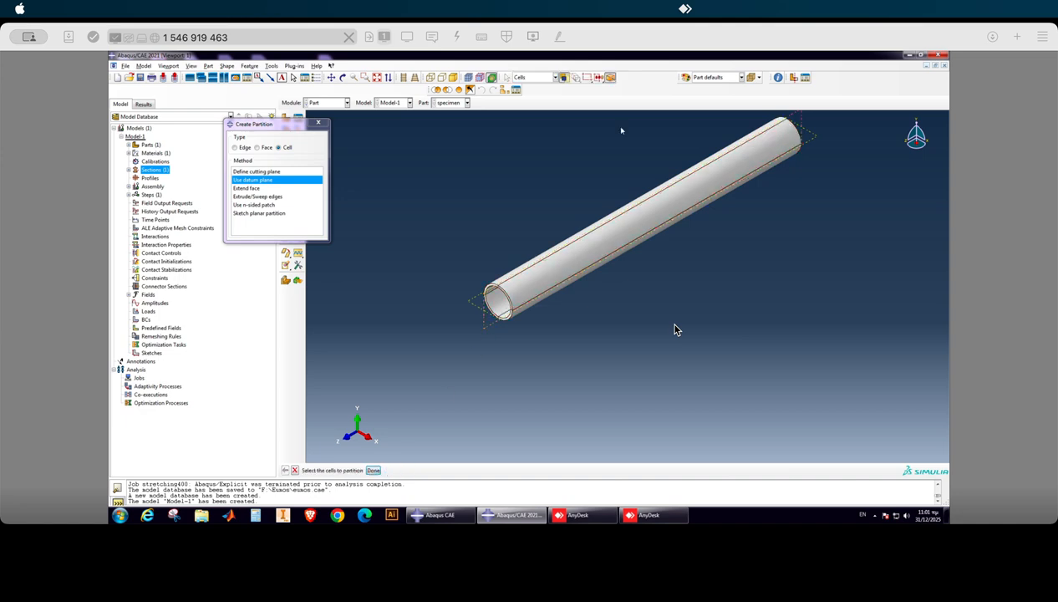
left_click(318, 123)
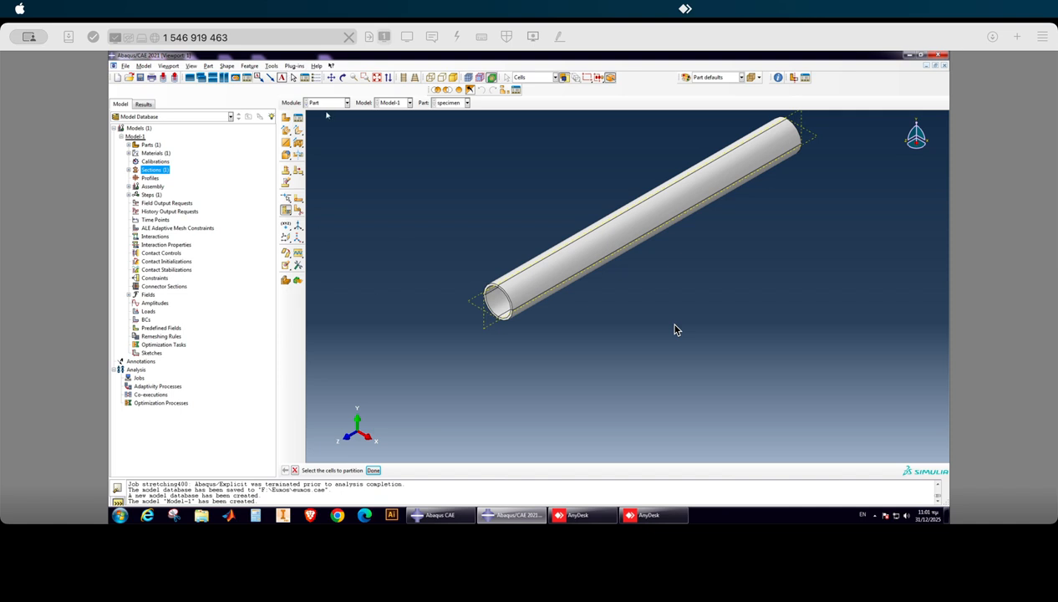
Switch to the Mesh module and seed the specimen part with an approximate global size of 5.
left_click(330, 105)
left_click(325, 160)
scroll(409, 258, "down", 2)
scroll(629, 208, "up", 2)
scroll(544, 157, "down", 3)
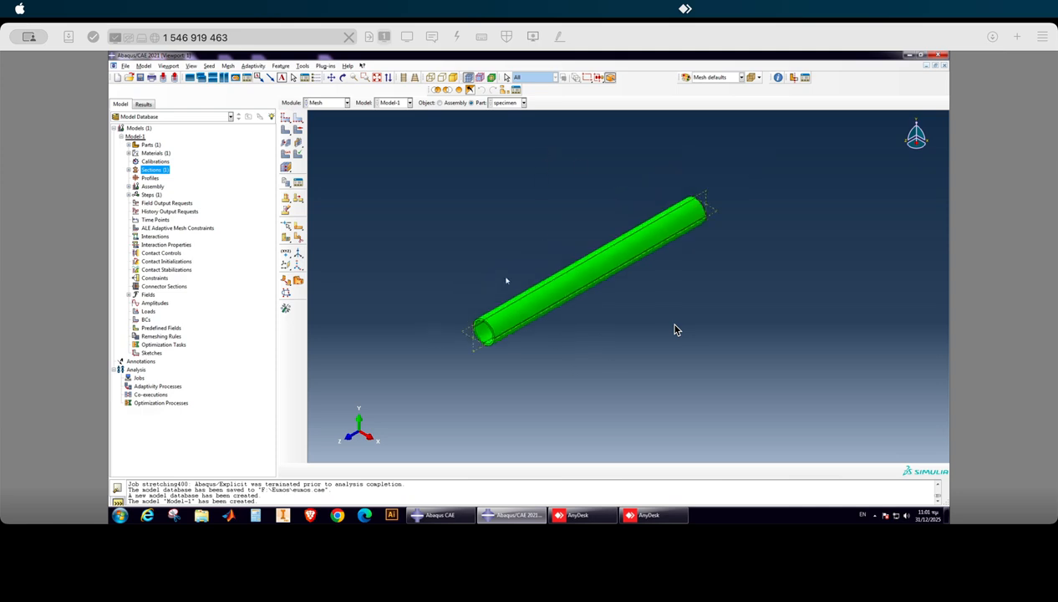
scroll(504, 284, "up", 3)
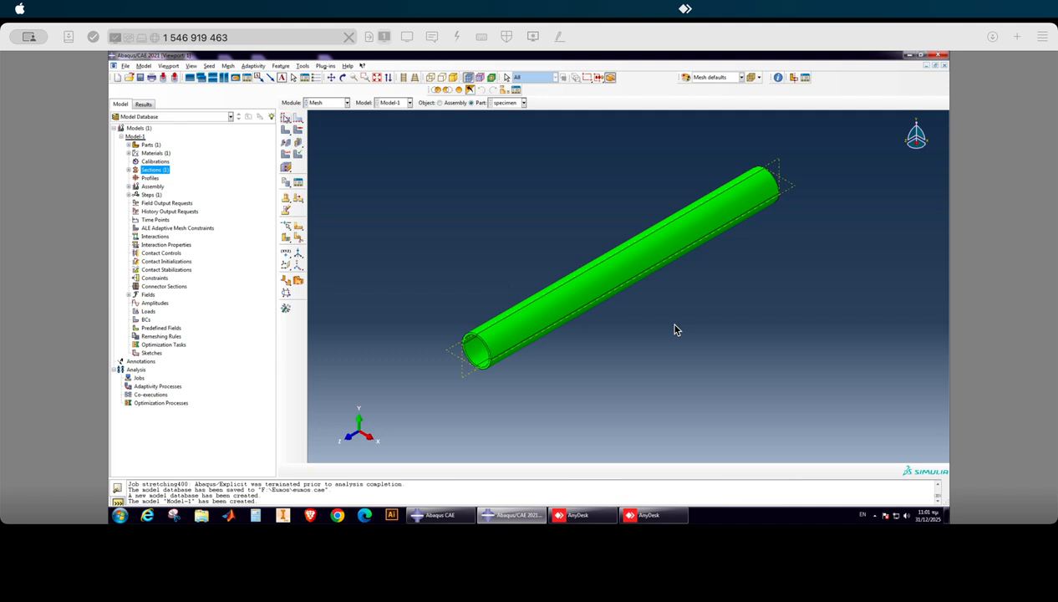
left_click(286, 118)
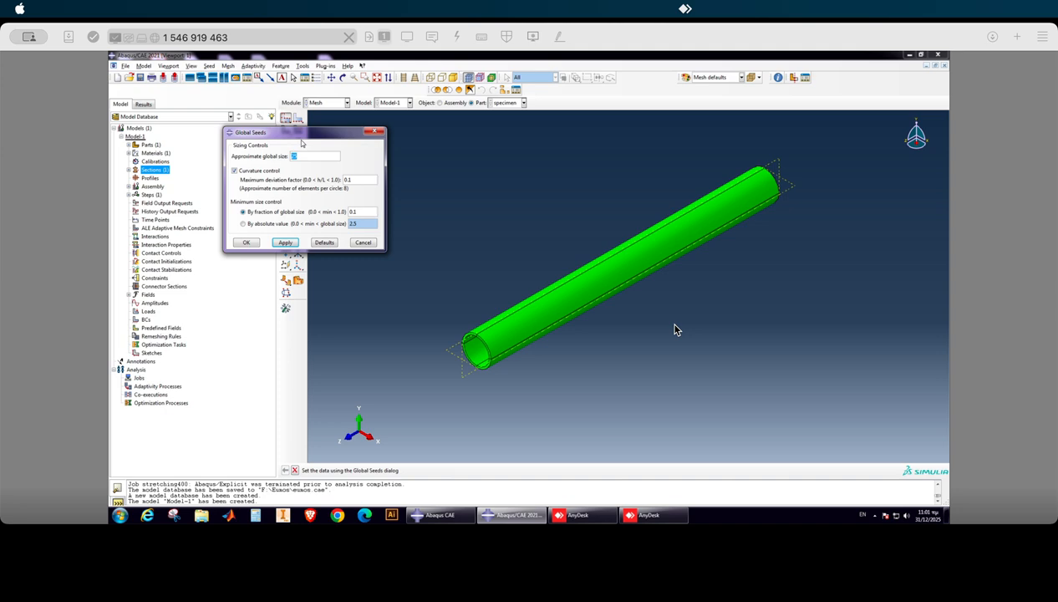
left_click(285, 242)
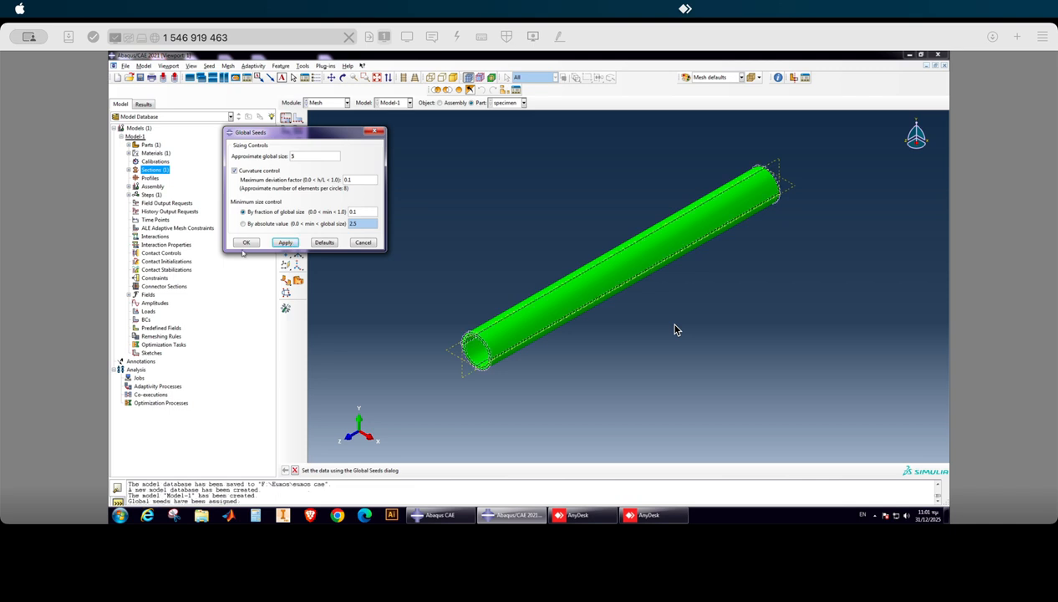
left_click(247, 242)
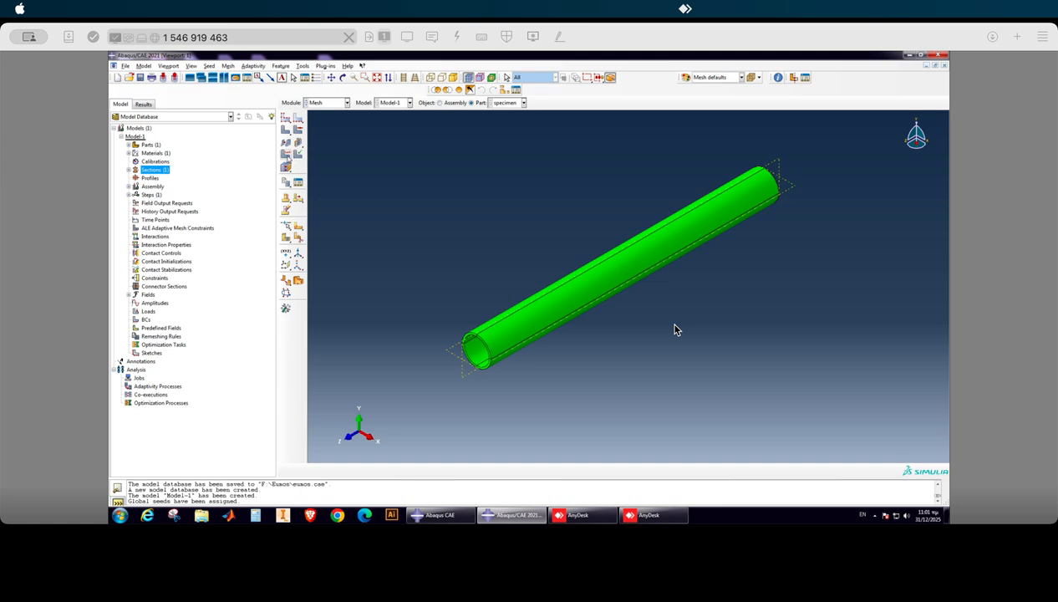
Start assigning an element type to all cells of the tube and choose the Explicit element library.
left_click(285, 154)
left_click_drag(418, 156, 752, 361)
left_click(421, 470)
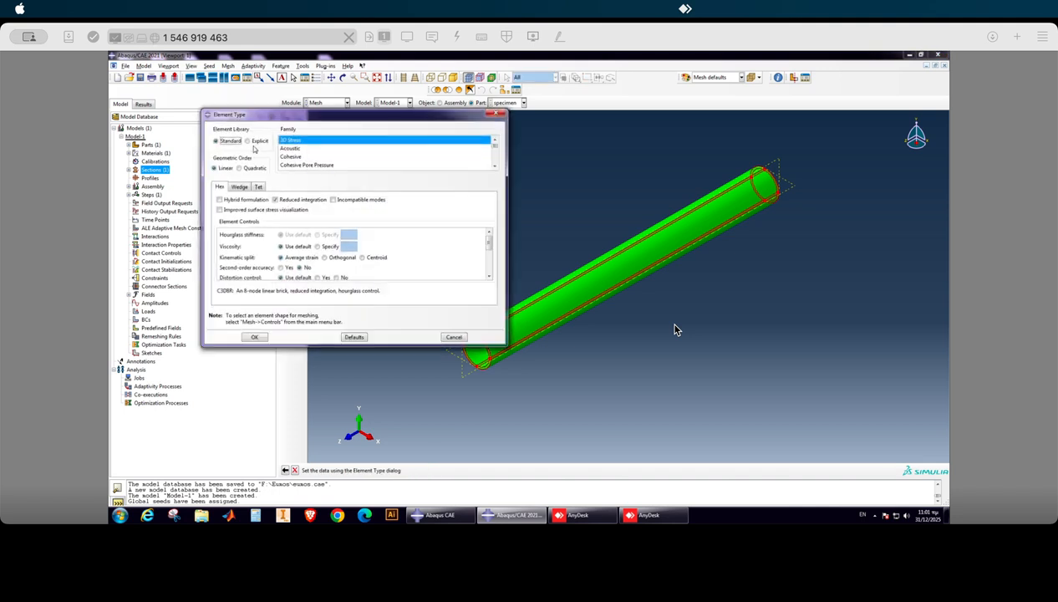
left_click(250, 142)
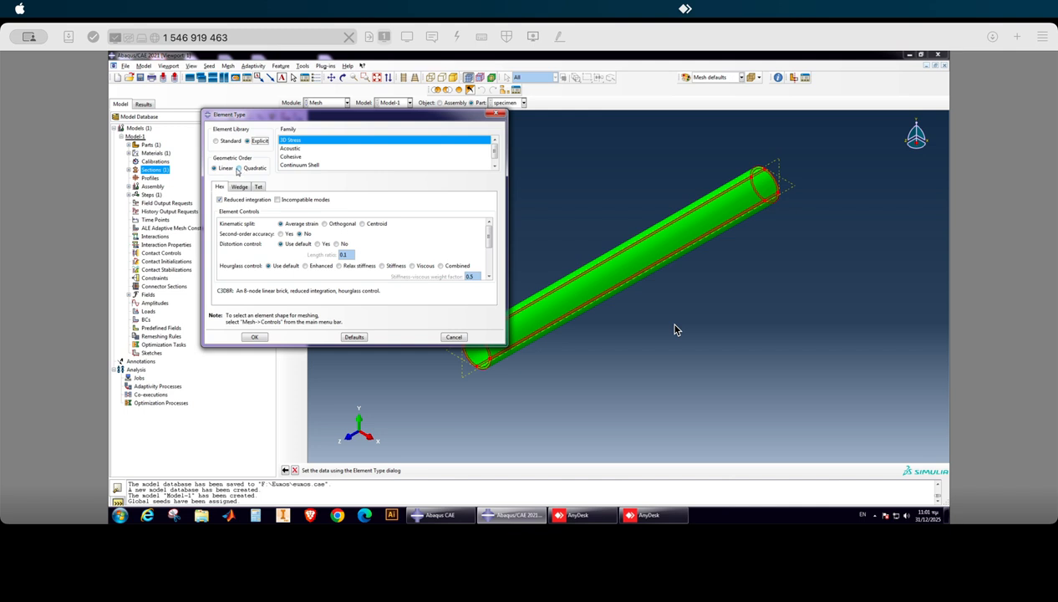
left_click(238, 168)
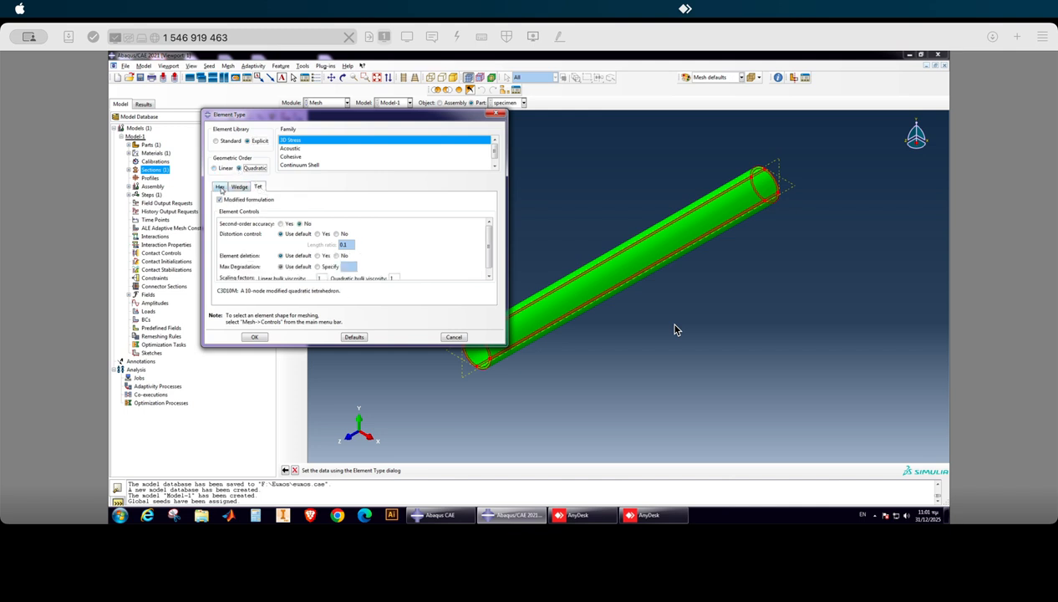
left_click(220, 186)
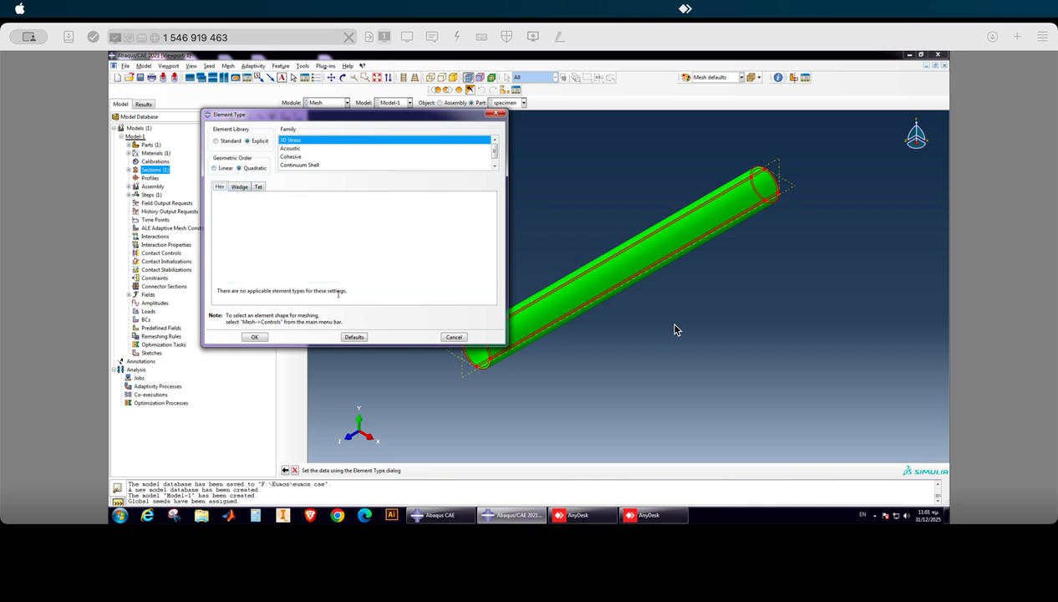
left_click(258, 186)
left_click(215, 168)
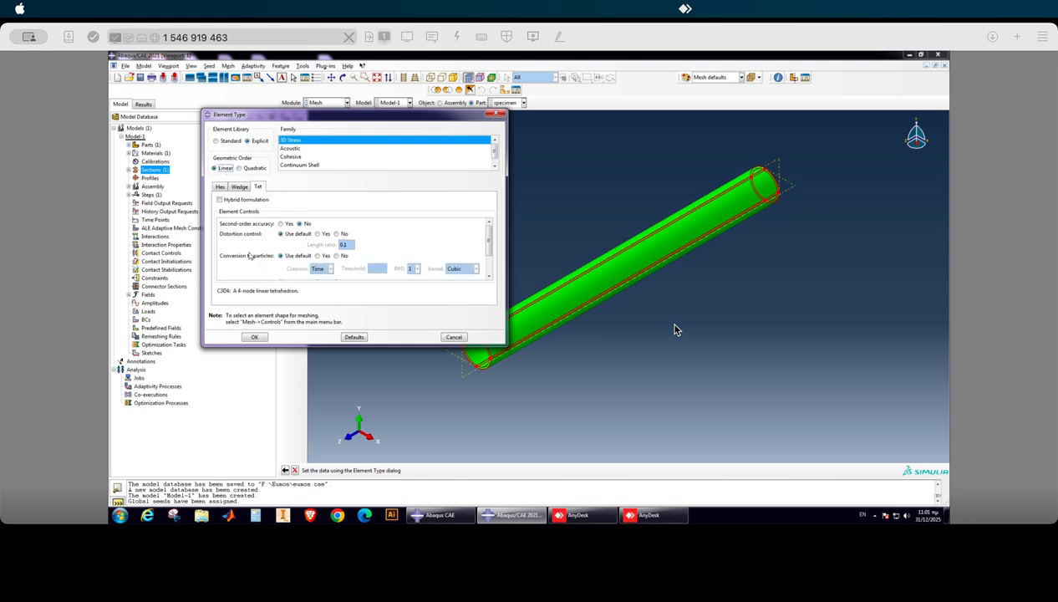
left_click(220, 187)
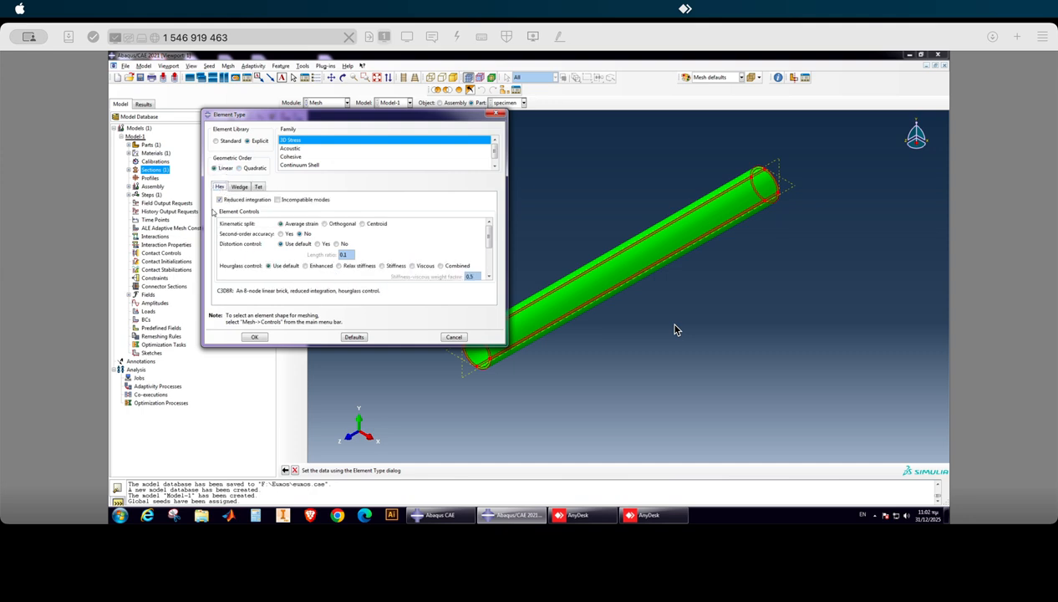
Disable reduced integration for the linear hex elements and apply the element type to the tube.
left_click(220, 199)
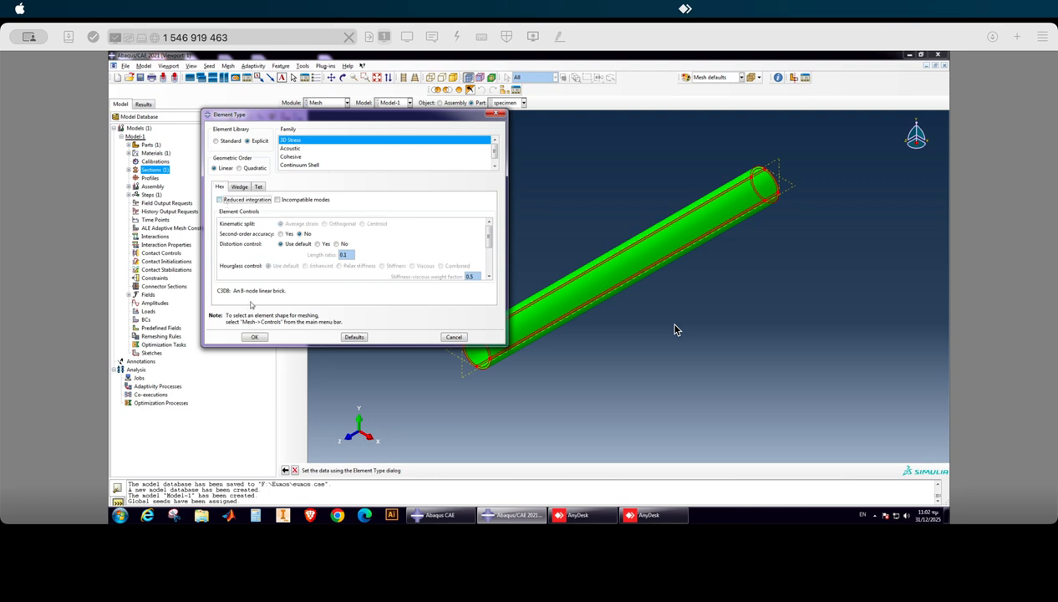
left_click(255, 337)
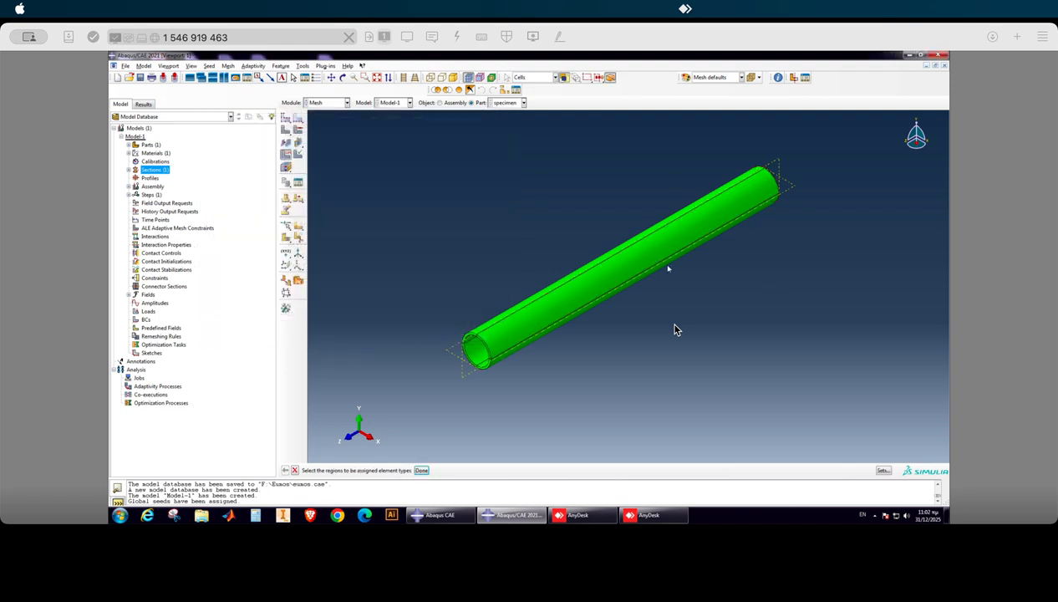
Generate the mesh on the specimen part.
left_click(287, 129)
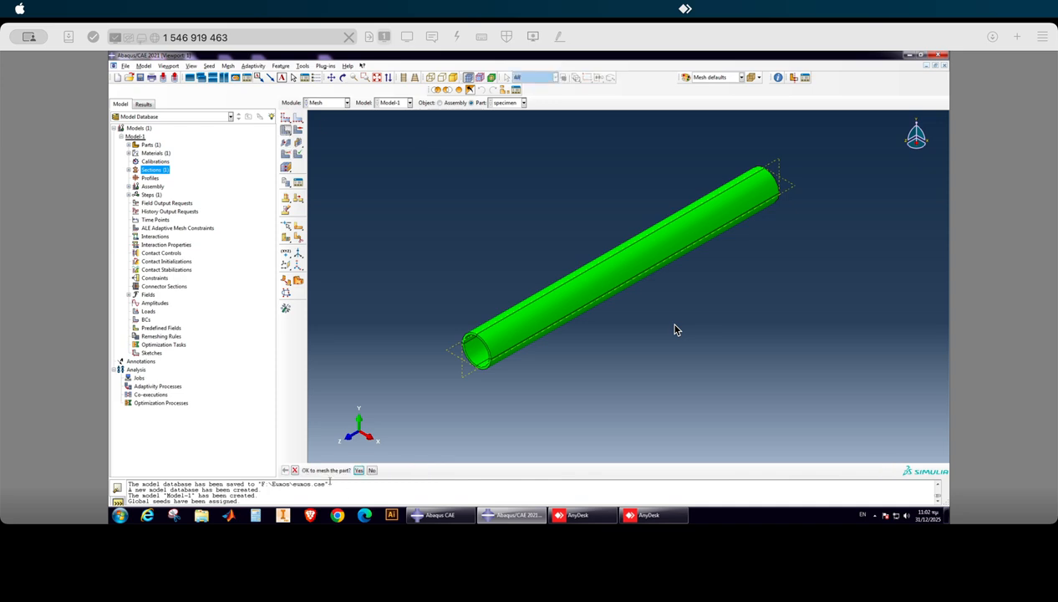
left_click(358, 470)
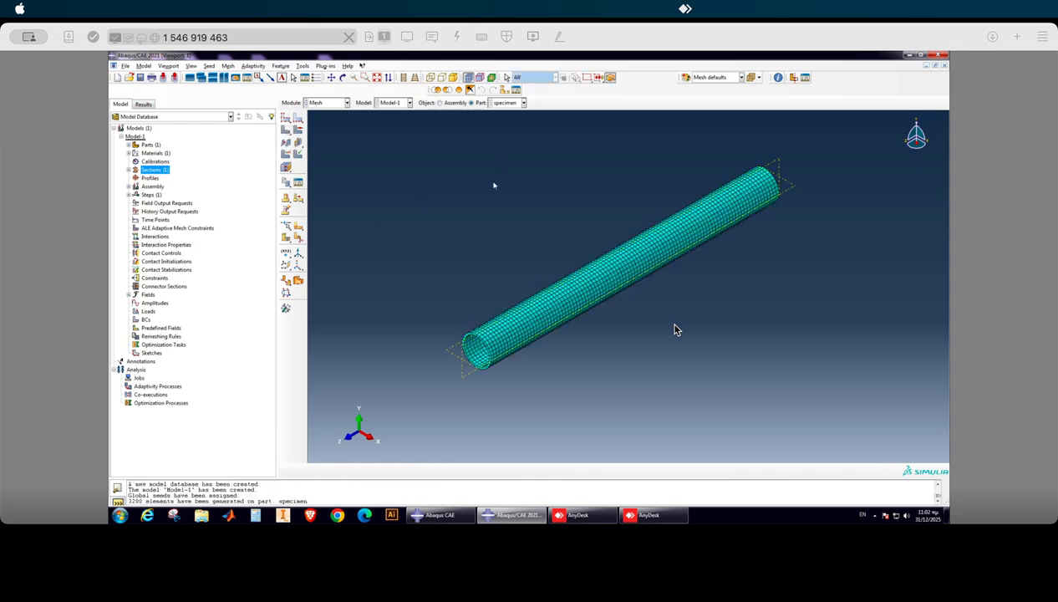
scroll(479, 370, "down", 4)
scroll(454, 337, "up", 4)
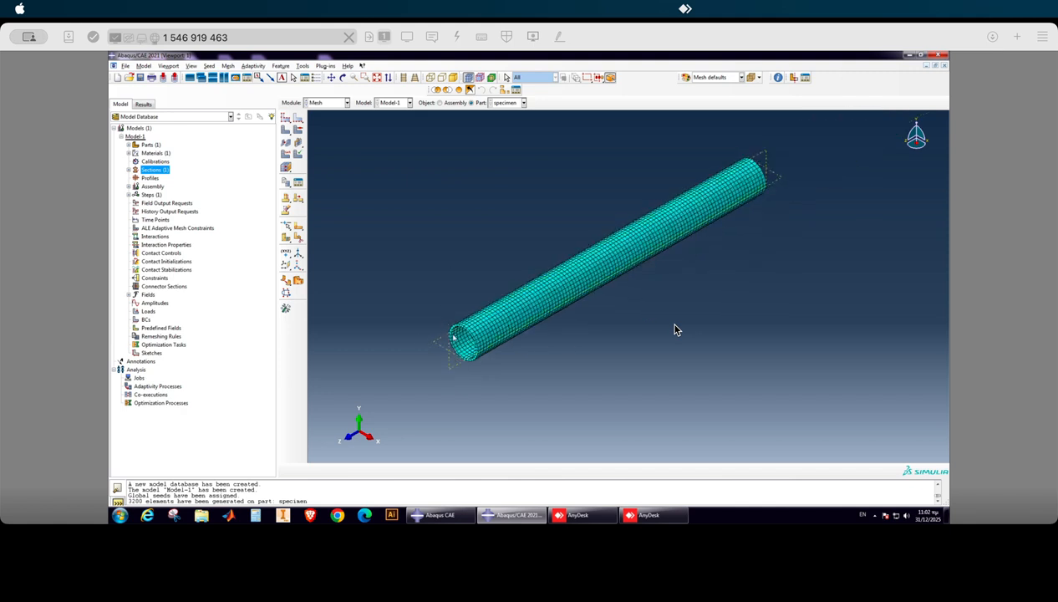
Create an instance of the specimen part in the assembly.
left_click(129, 186)
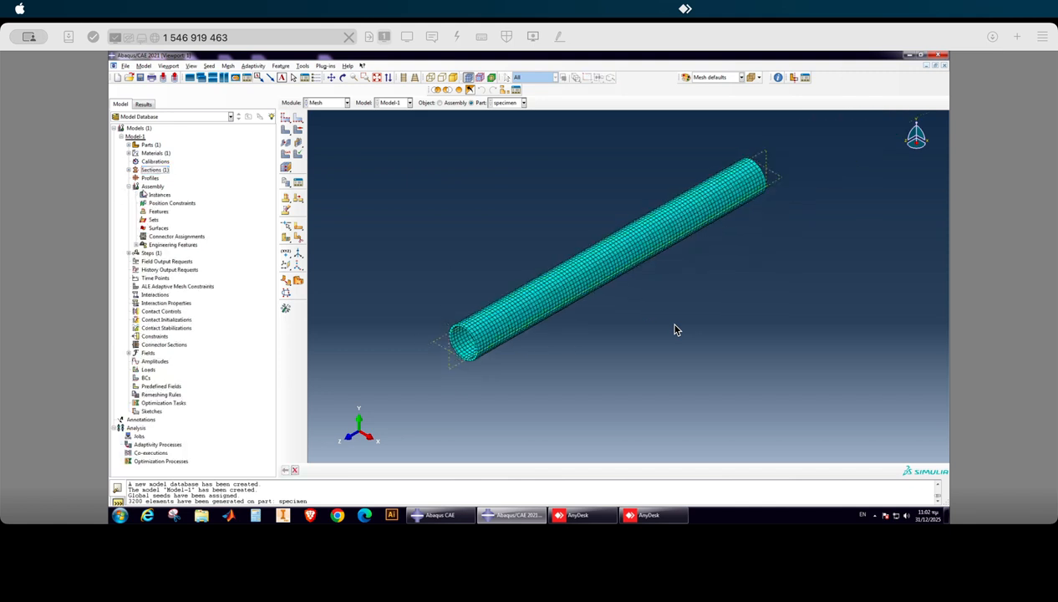
right_click(156, 195)
left_click(180, 209)
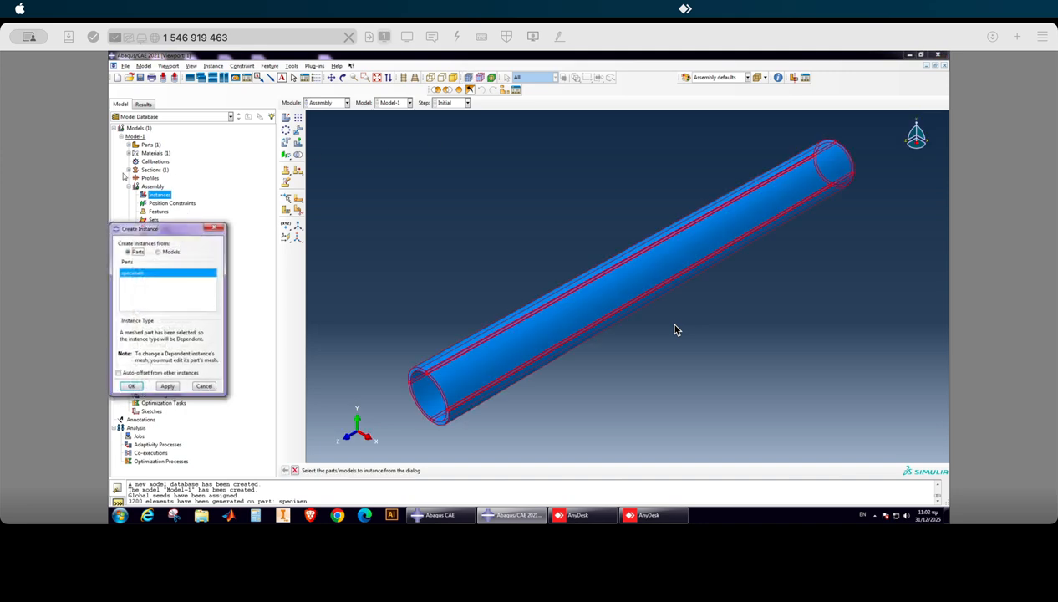
left_click(132, 386)
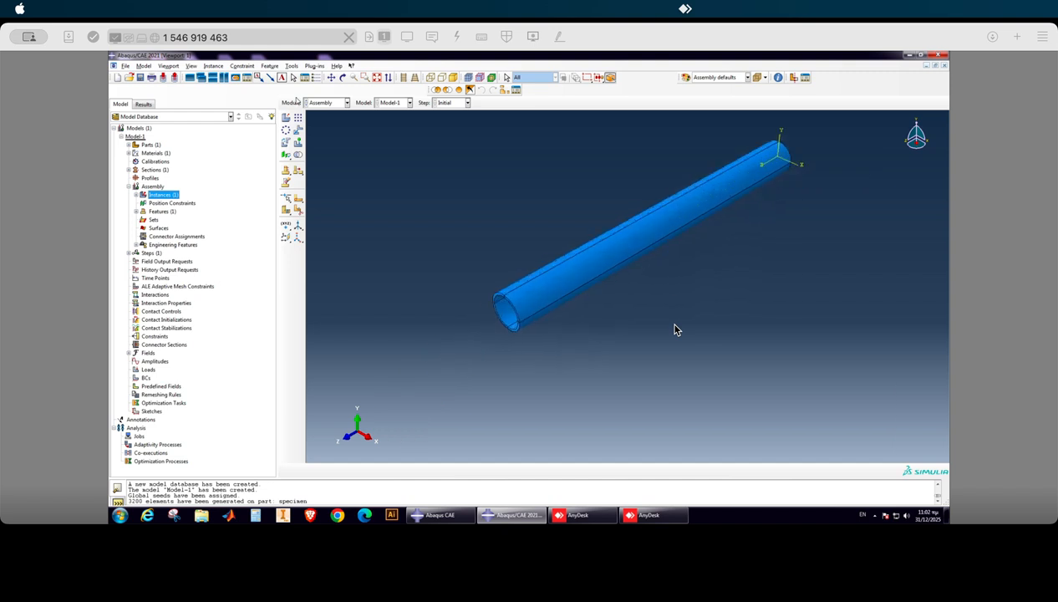
Create a Dynamic, Explicit analysis step after the Initial step with a time period of 0.005.
left_click(128, 252)
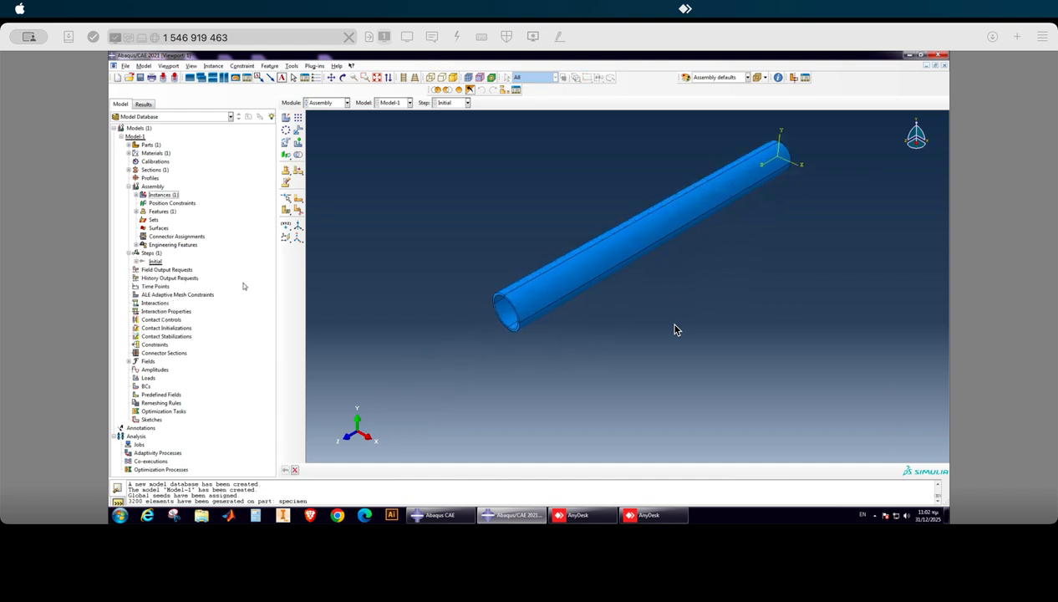
left_click(150, 253)
right_click(148, 255)
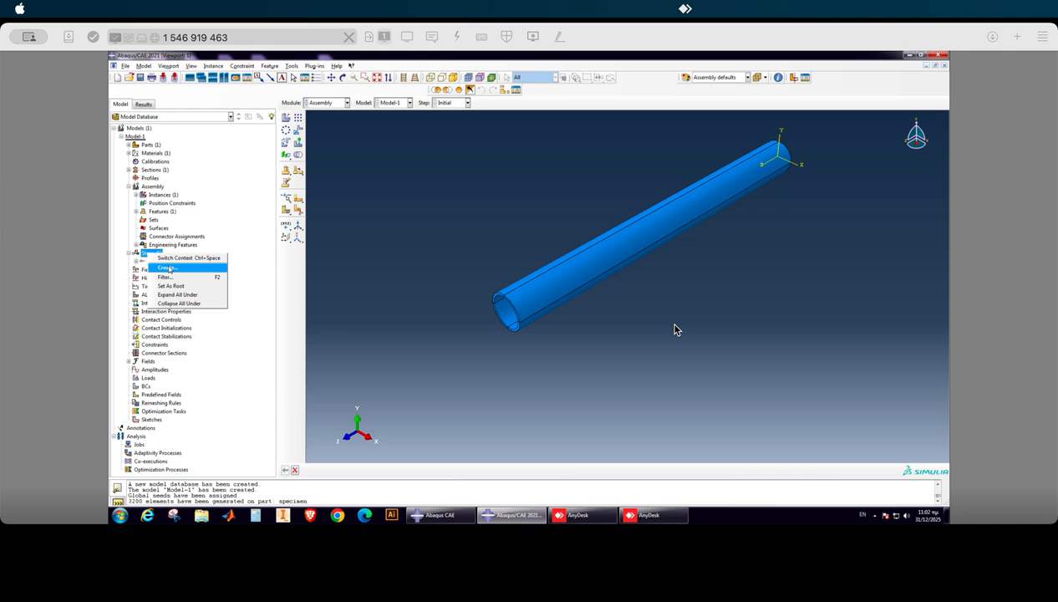
left_click(171, 268)
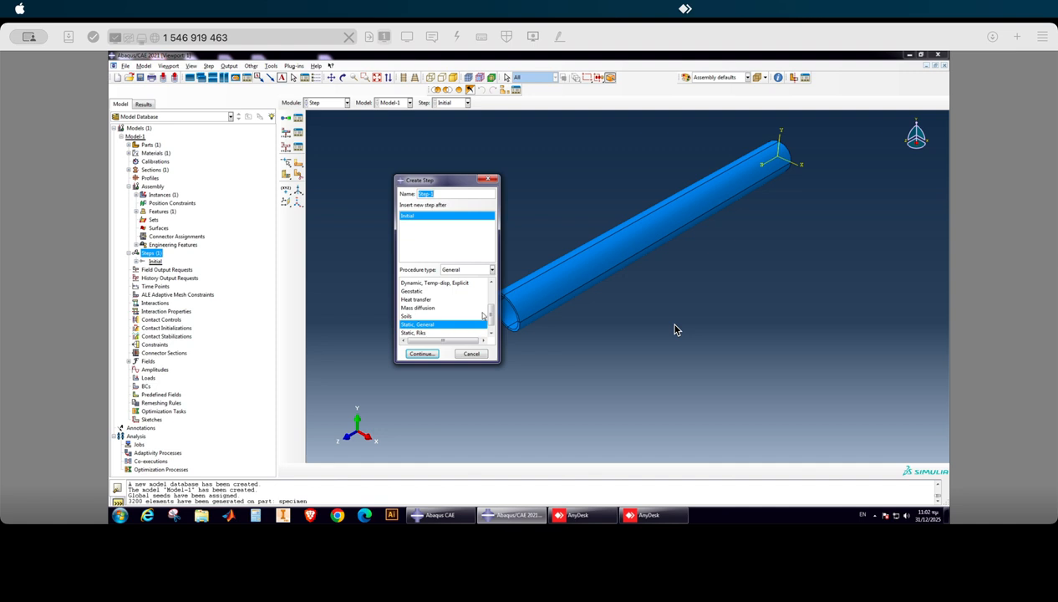
scroll(460, 301, "up", 3)
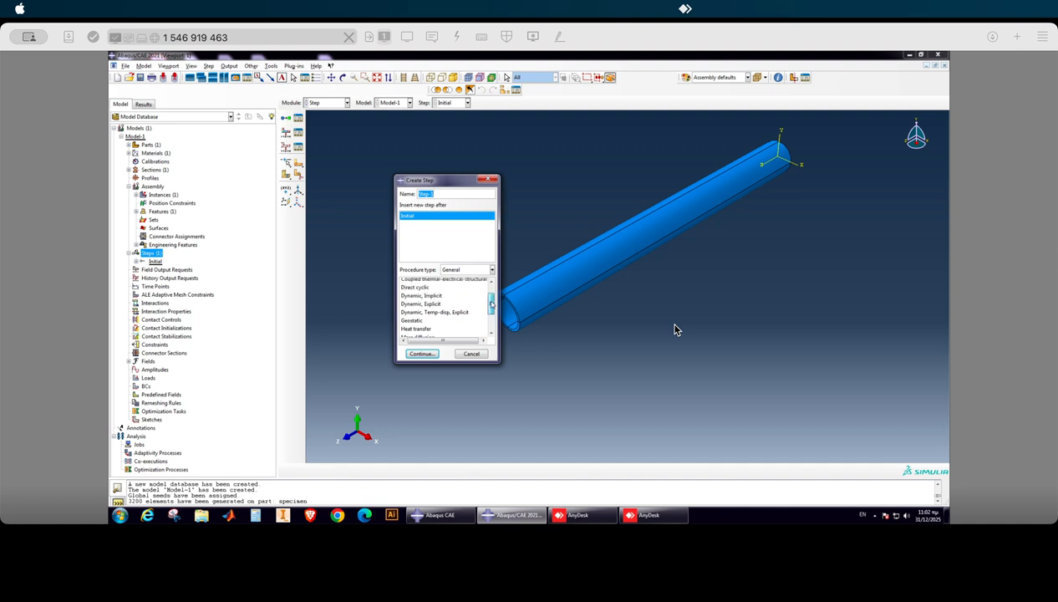
left_click(421, 305)
left_click(424, 355)
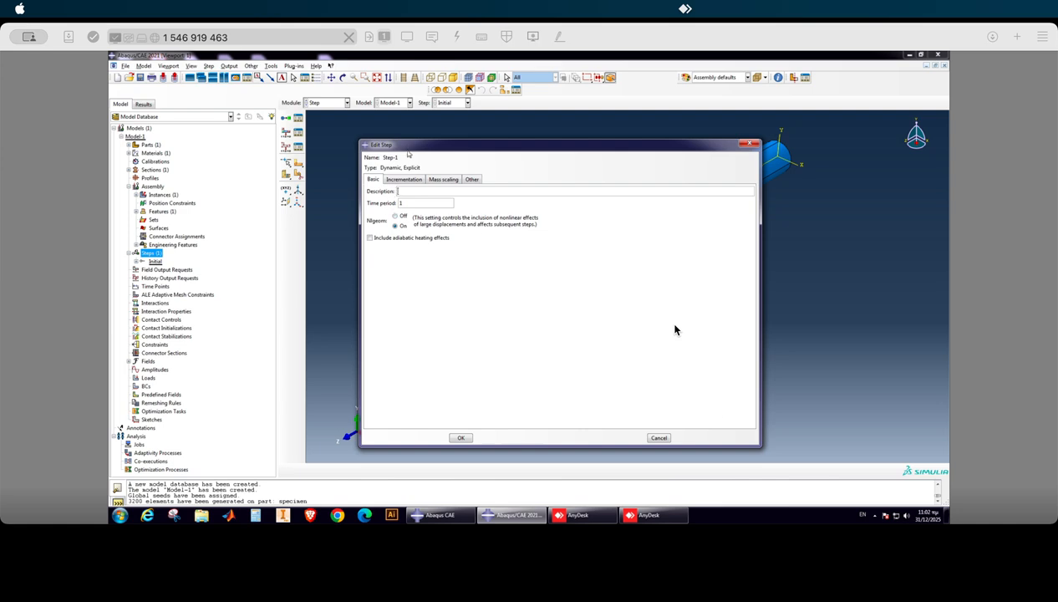
left_click_drag(415, 147, 399, 147)
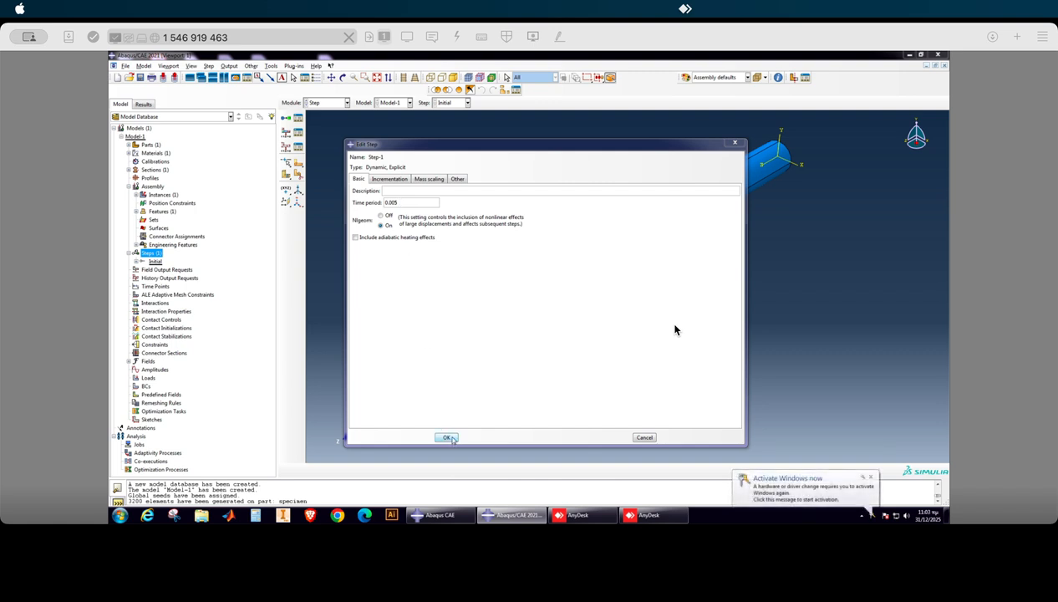
left_click(456, 441)
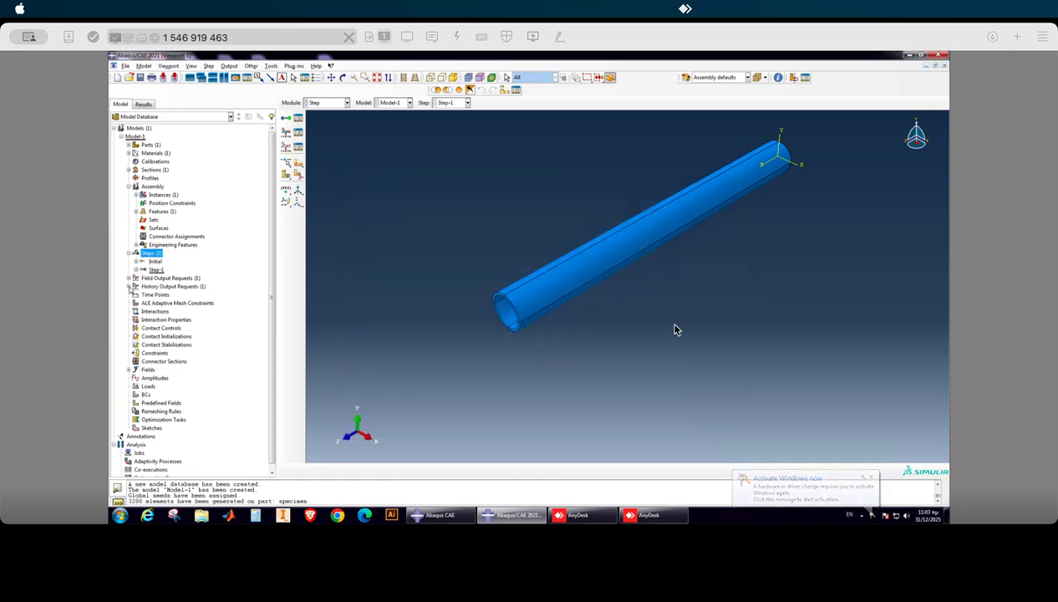
Expand the field output and history output requests in the model tree.
left_click(128, 278)
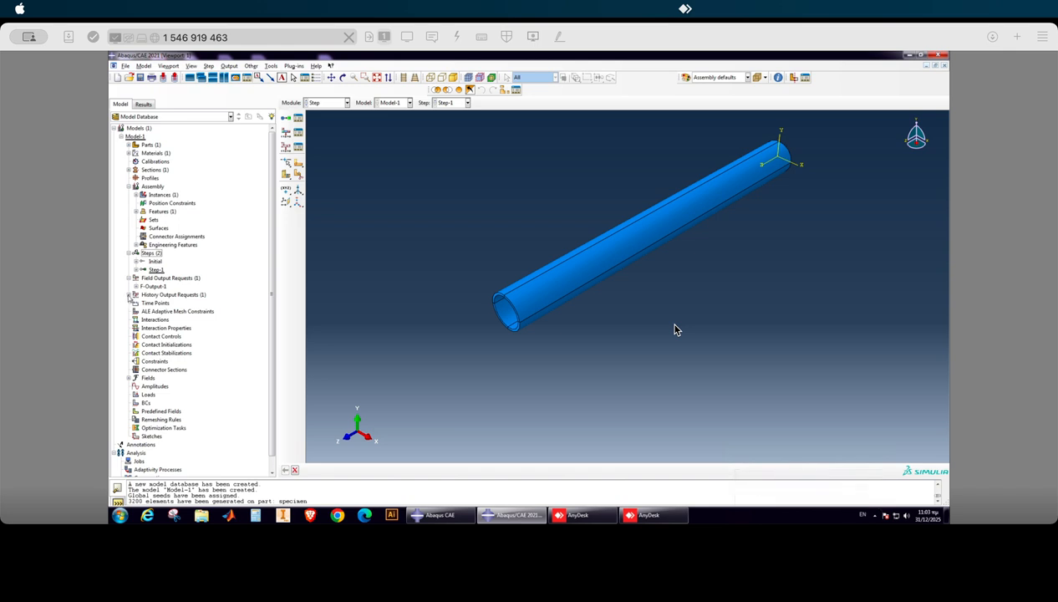
left_click(128, 295)
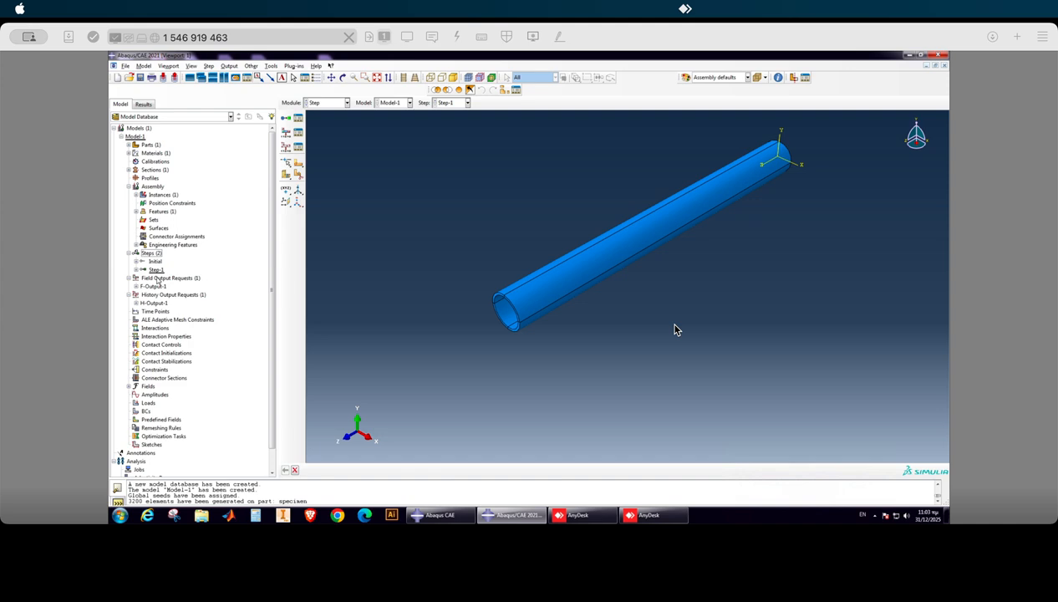
scroll(600, 403, "up", 3)
scroll(698, 309, "down", 3)
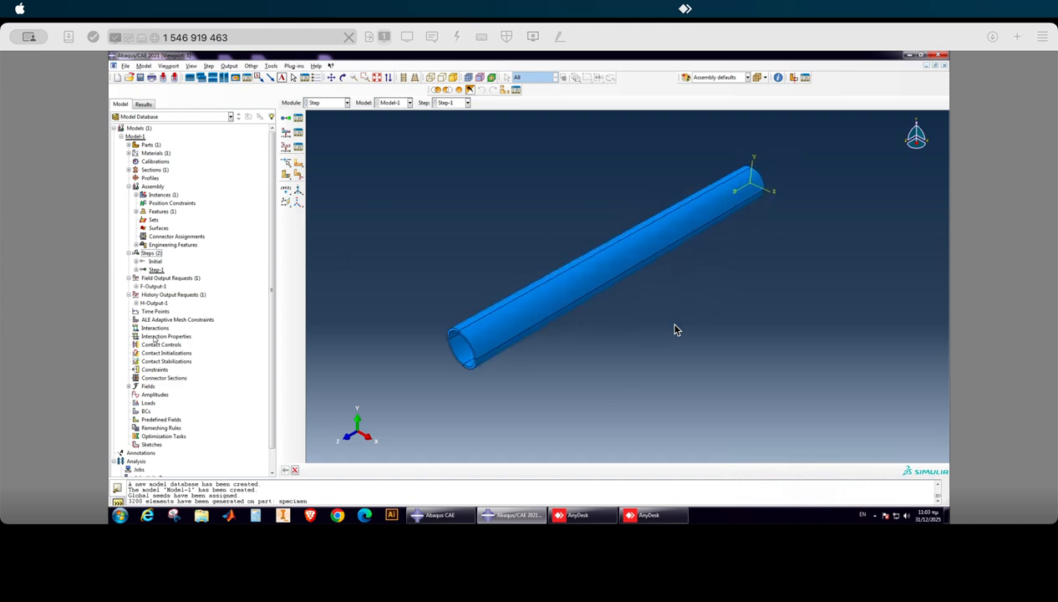
Start a mechanical Symmetry/Antisymmetry/Encastre boundary condition in Step-1.
scroll(456, 359, "up", 2)
scroll(513, 296, "down", 4)
scroll(466, 363, "up", 1)
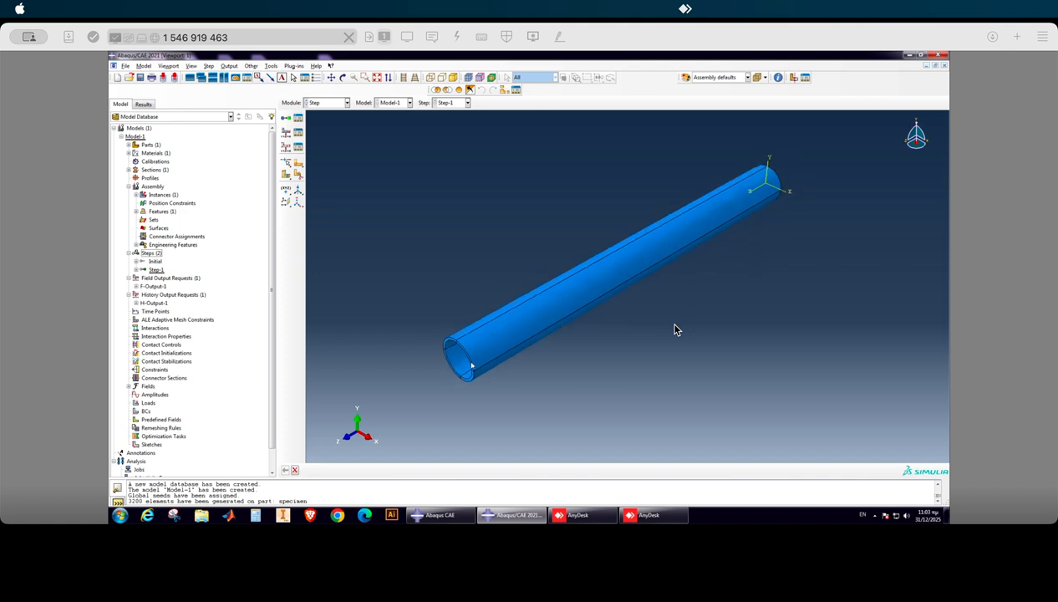
scroll(209, 282, "down", 2)
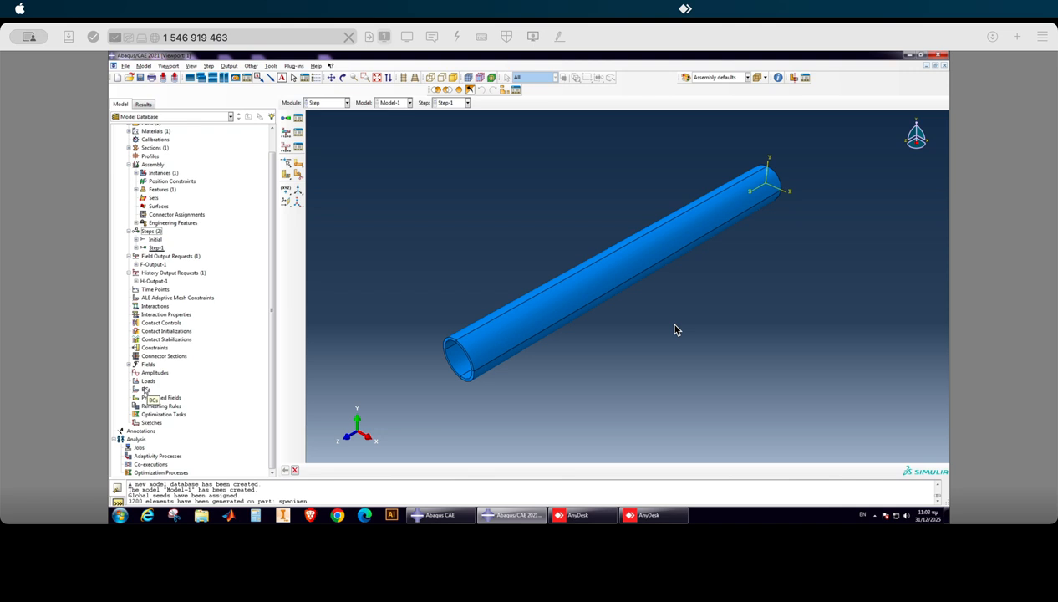
right_click(146, 389)
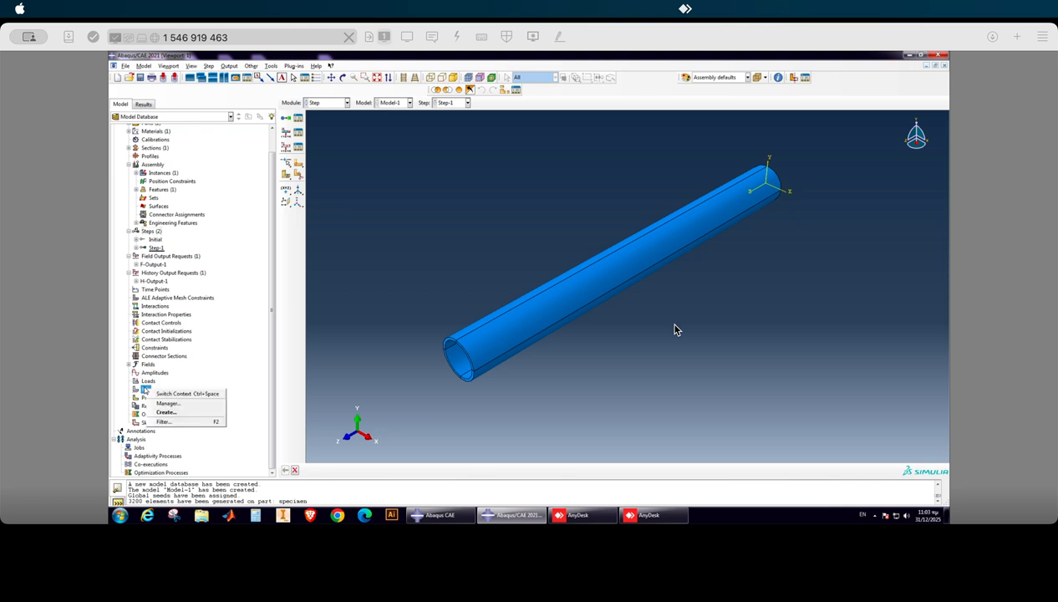
left_click(167, 396)
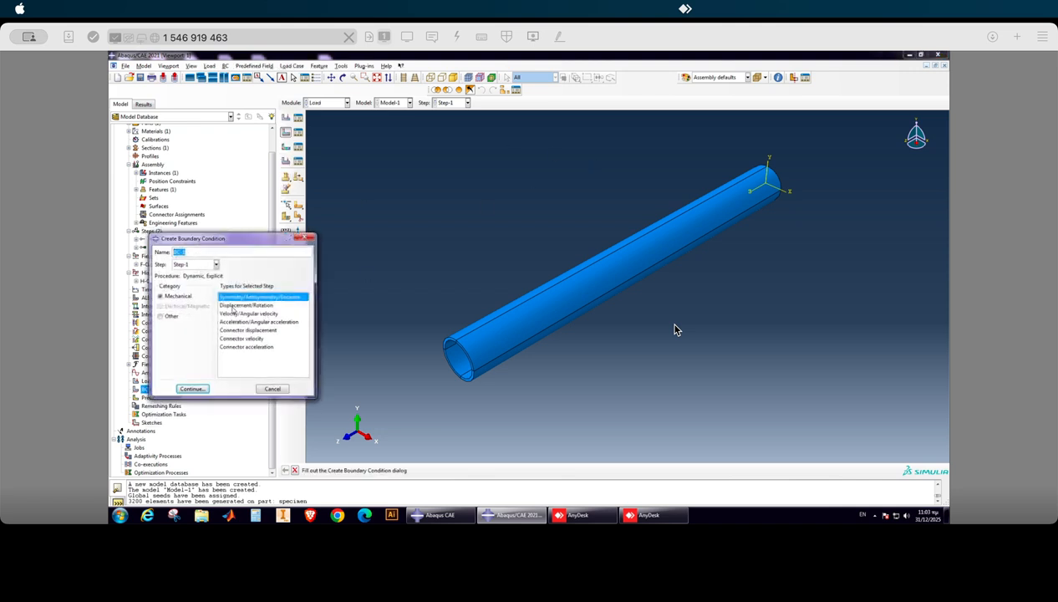
left_click(193, 389)
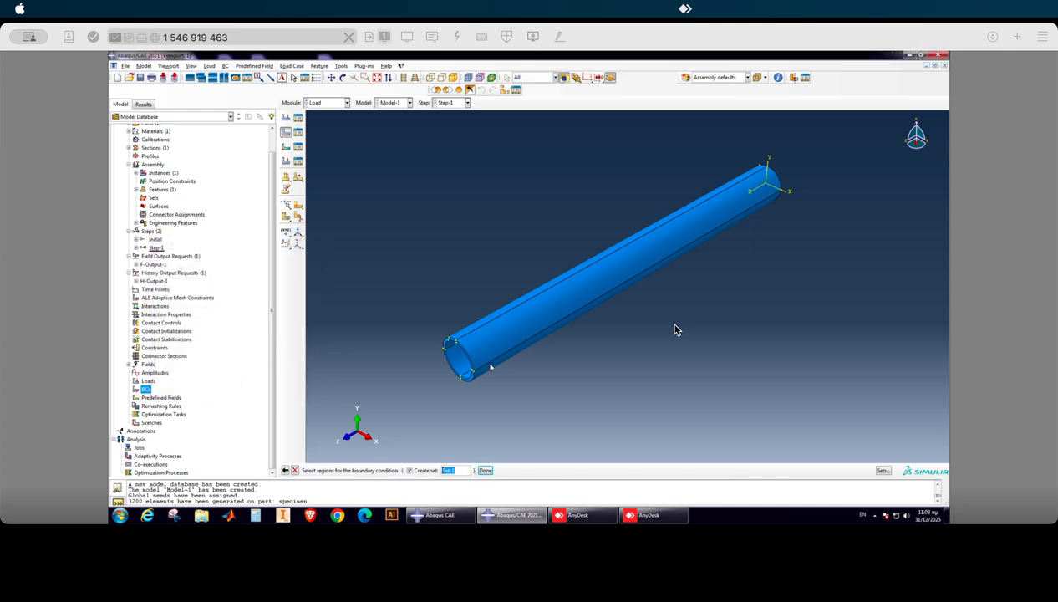
Assign the boundary condition to all four ring segments of the tube's near end face, creating a set for them.
scroll(447, 335, "up", 4)
left_click(449, 335)
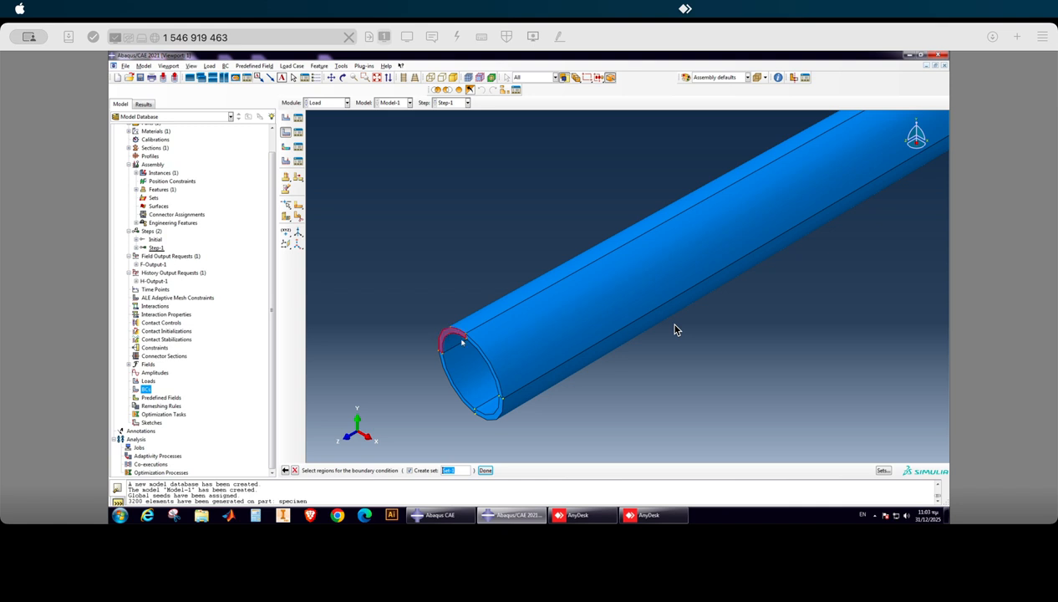
scroll(474, 349, "up", 2)
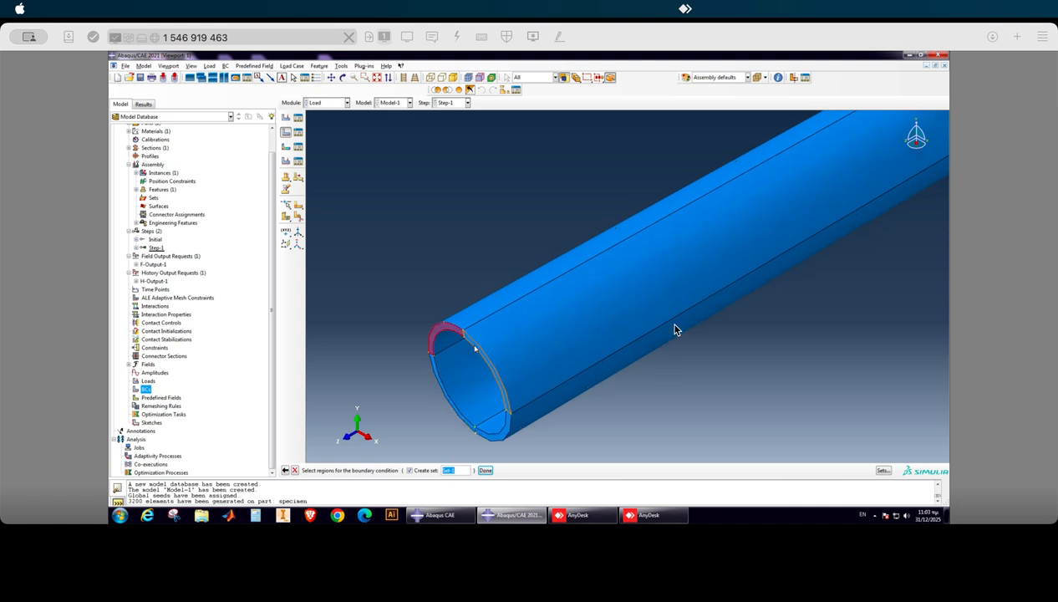
left_click(476, 348, "shift")
scroll(435, 373, "up", 2)
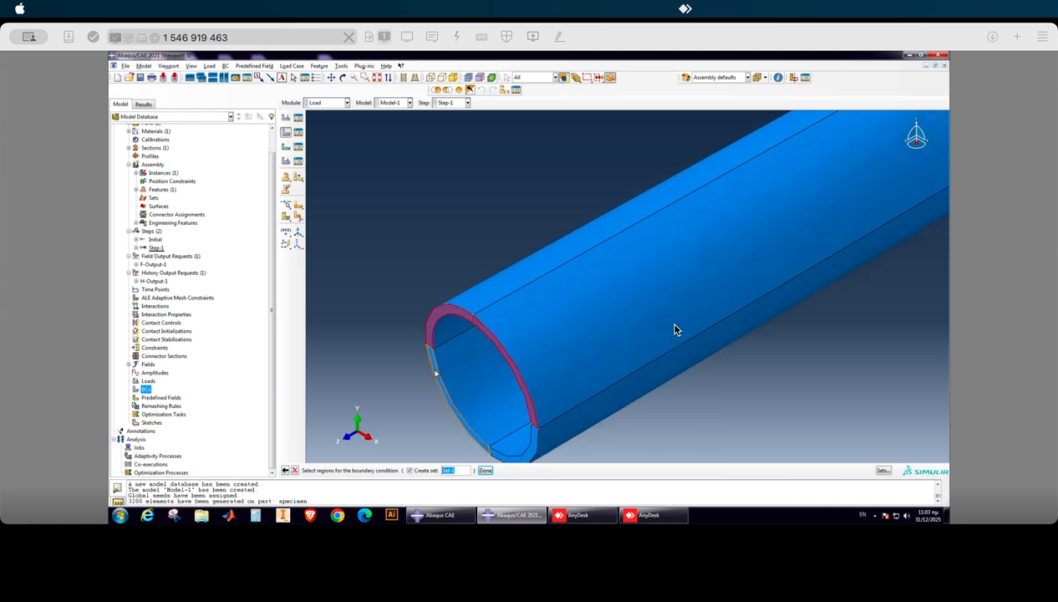
left_click(436, 373, "shift")
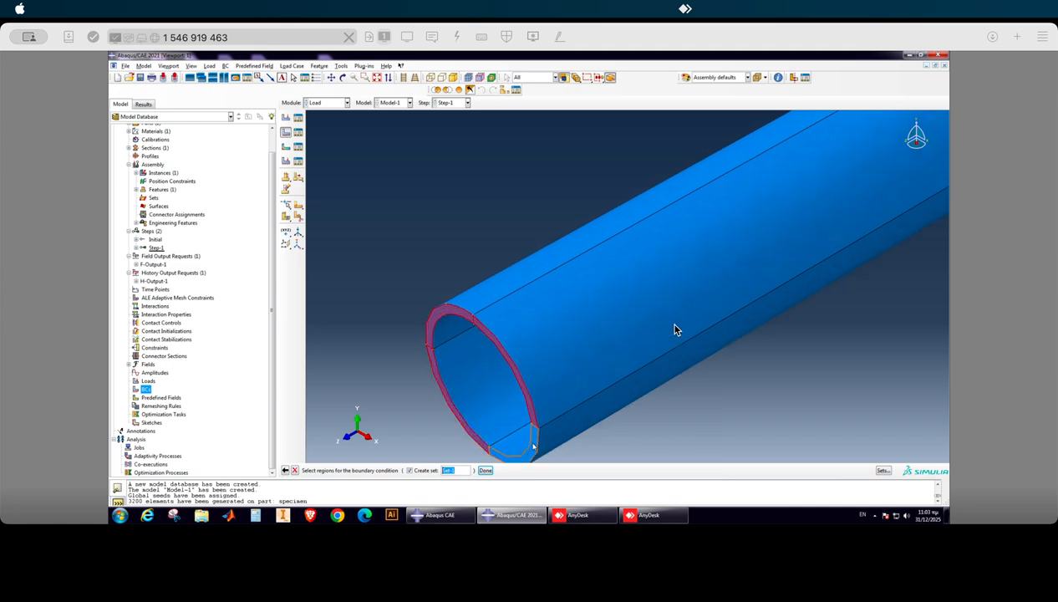
scroll(369, 308, "down", 3)
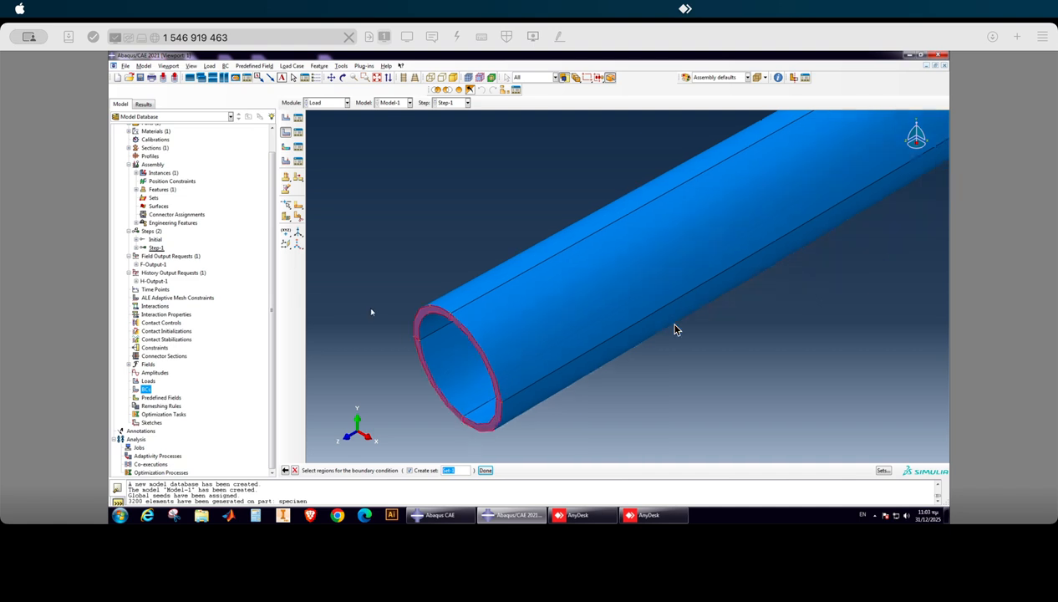
left_click(485, 471)
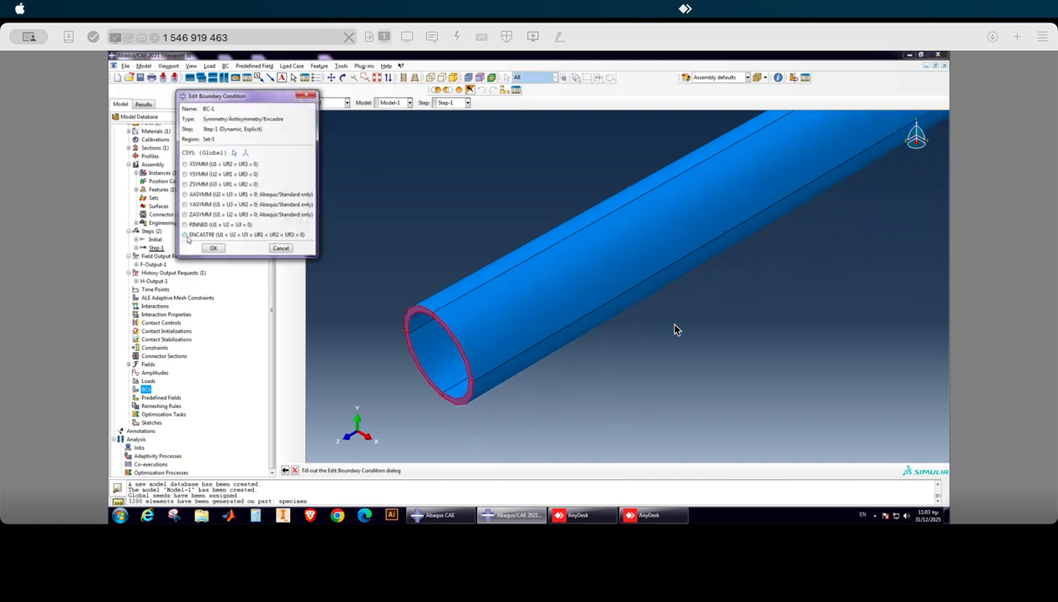
Fix the selected end face fully with the ENCASTRE option.
left_click(185, 235)
left_click(213, 248)
scroll(382, 358, "down", 2)
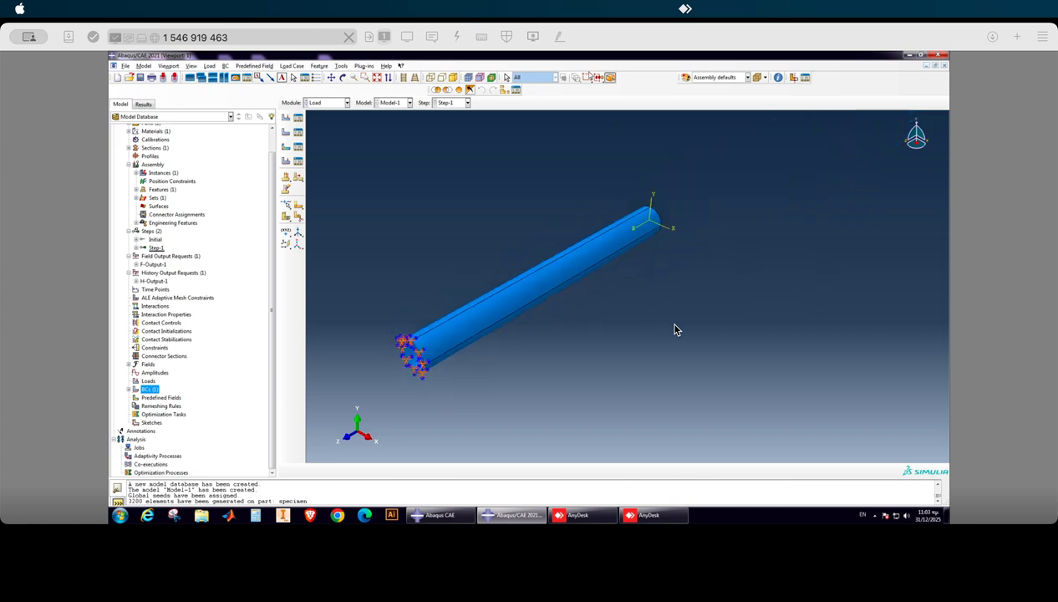
Examine the tube's free end, opposite the fixed end face.
left_click(343, 78)
left_click_drag(559, 300, 699, 364)
scroll(585, 366, "up", 3)
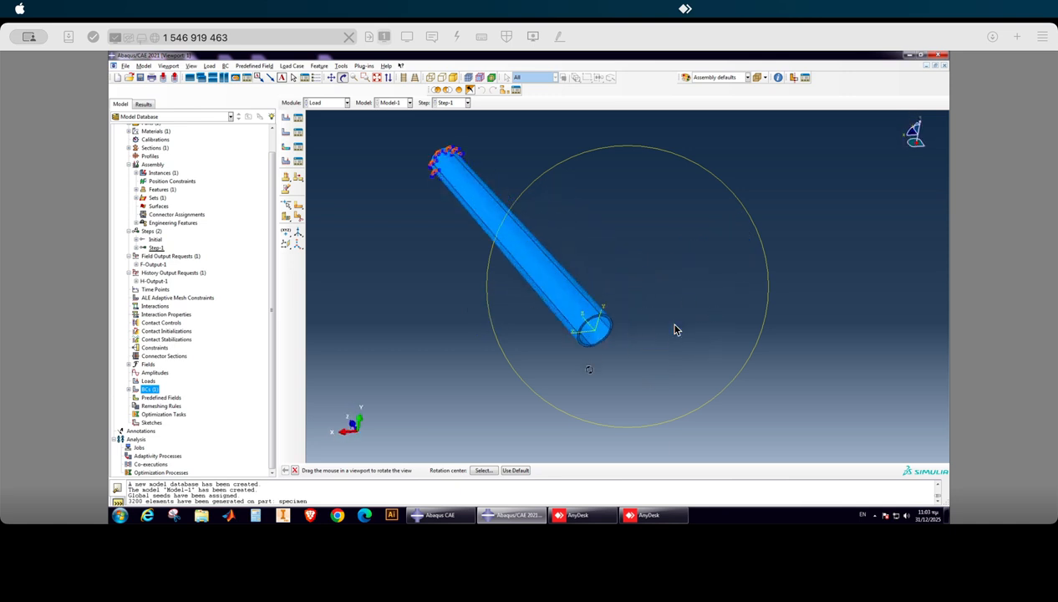
scroll(614, 368, "down", 2)
left_click_drag(579, 356, 725, 305)
left_click_drag(597, 305, 576, 327)
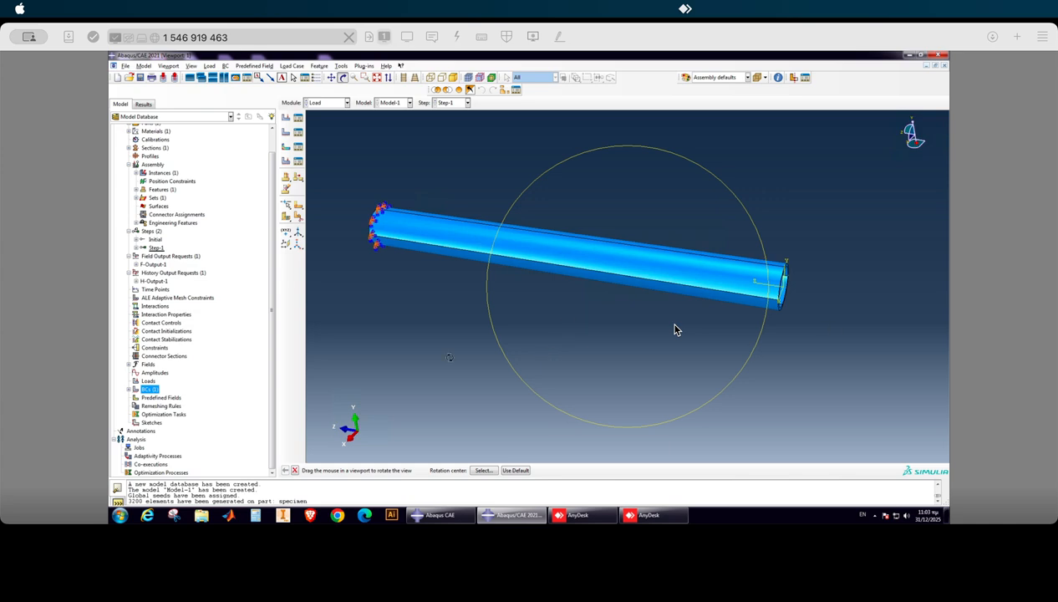
scroll(677, 330, "down", 3)
scroll(677, 330, "up", 5)
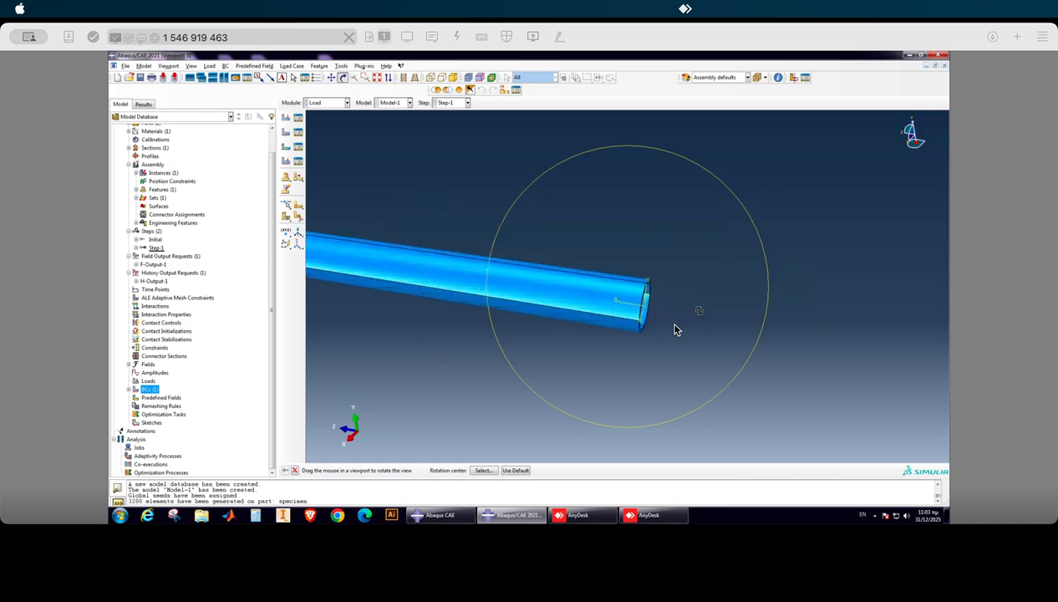
left_click(293, 469)
scroll(642, 290, "up", 3)
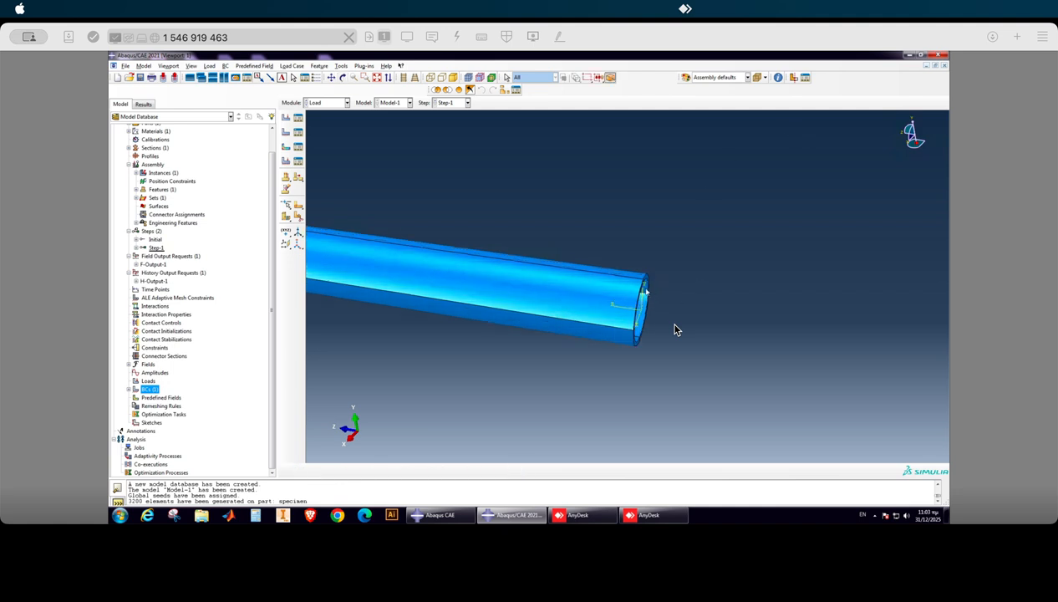
left_click(343, 78)
left_click_drag(656, 299, 514, 314)
left_click(293, 472)
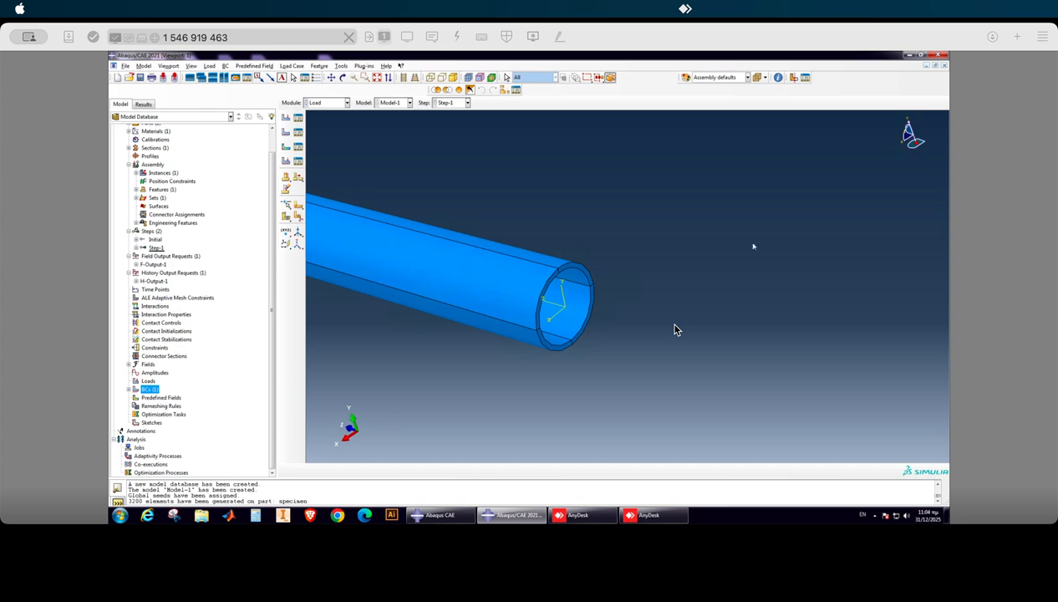
scroll(753, 246, "down", 3)
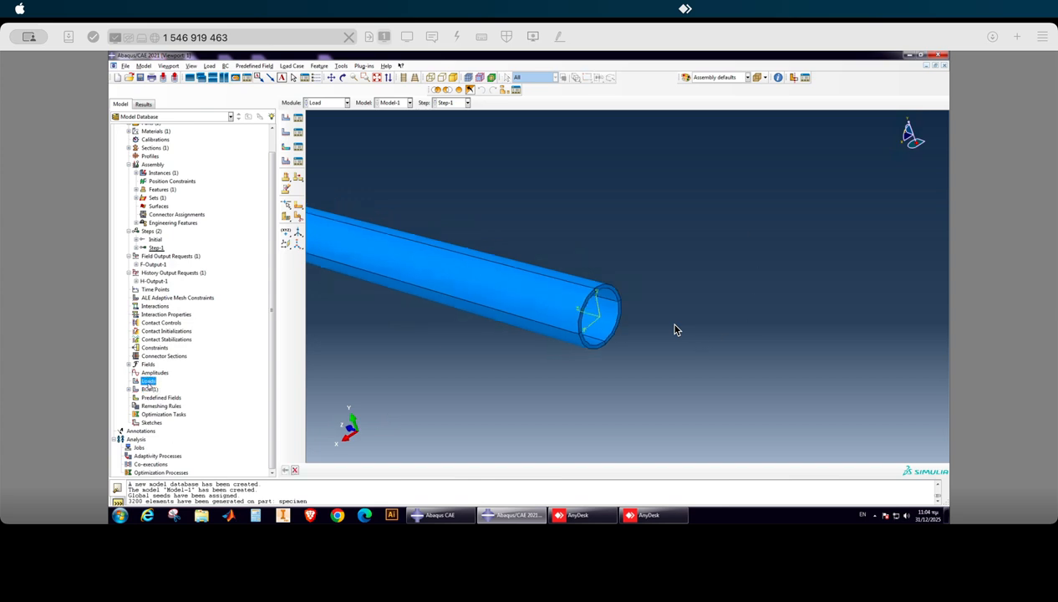
Start a mechanical concentrated force load in Step-1.
right_click(148, 381)
left_click(169, 406)
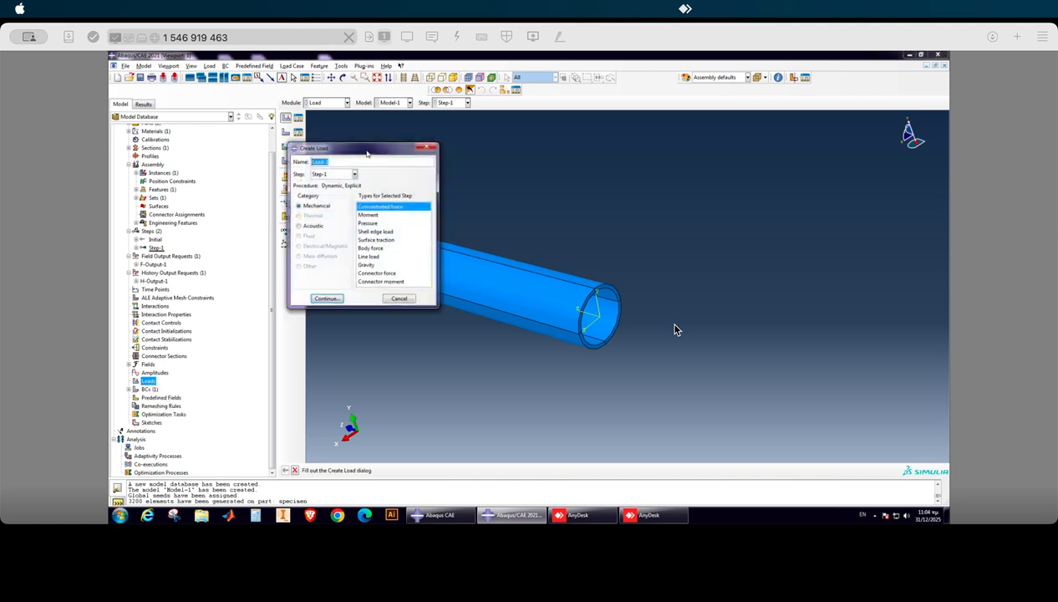
left_click_drag(364, 154, 801, 155)
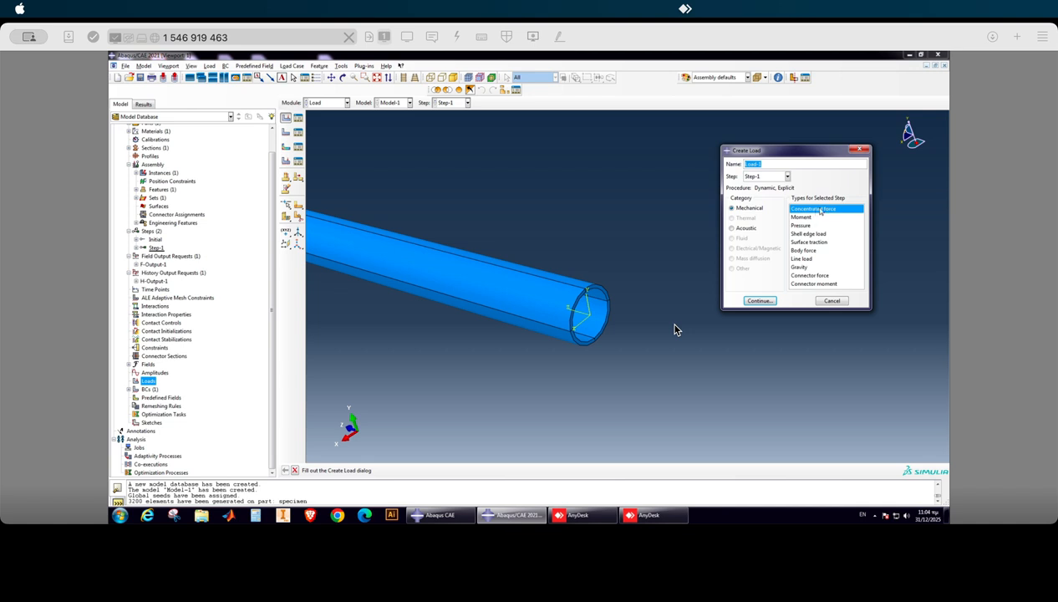
scroll(589, 284, "up", 5)
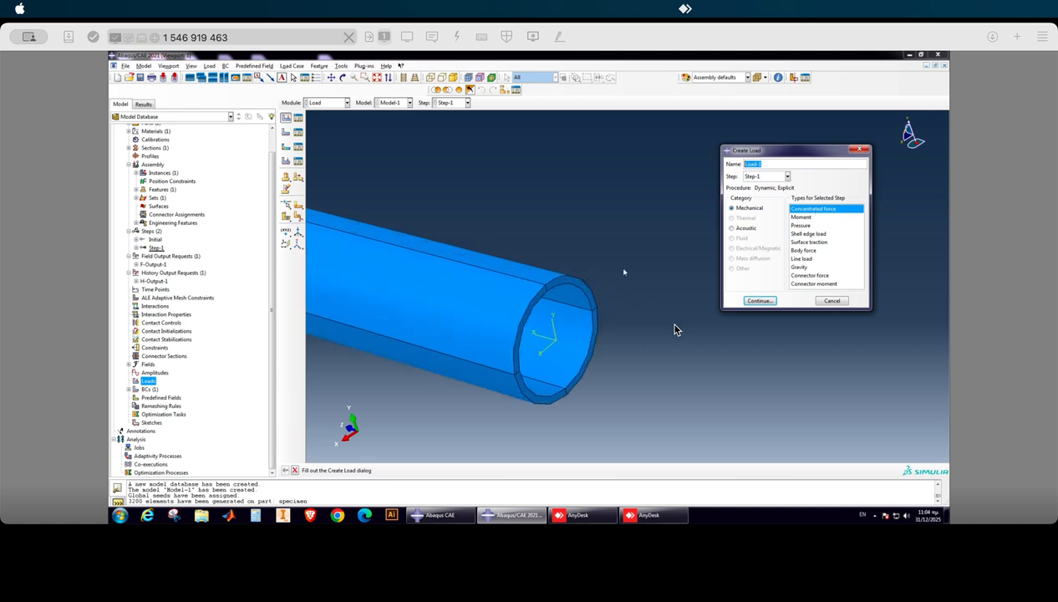
scroll(547, 286, "up", 2)
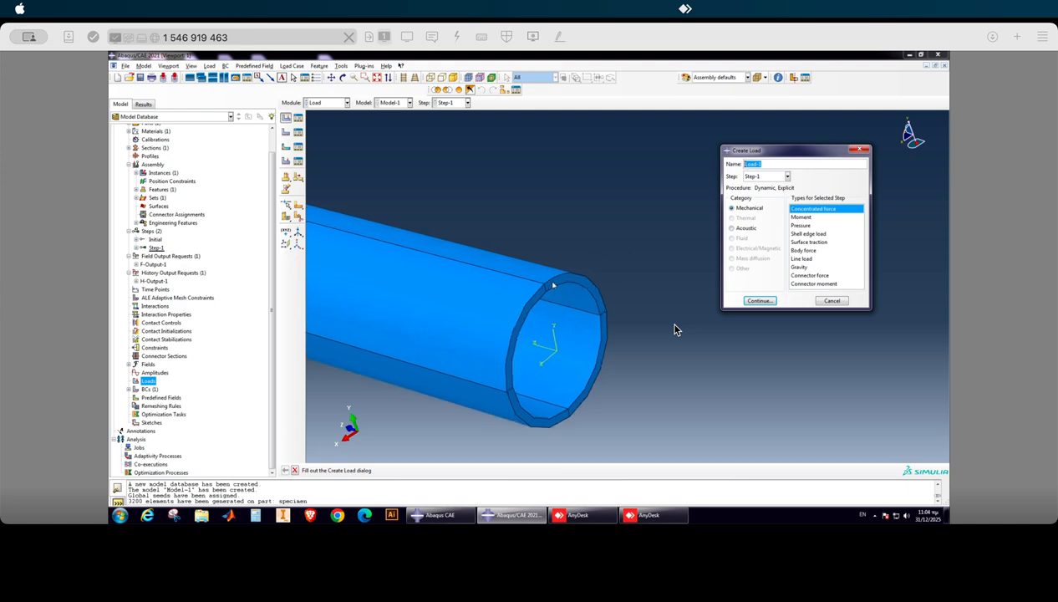
scroll(589, 278, "up", 1)
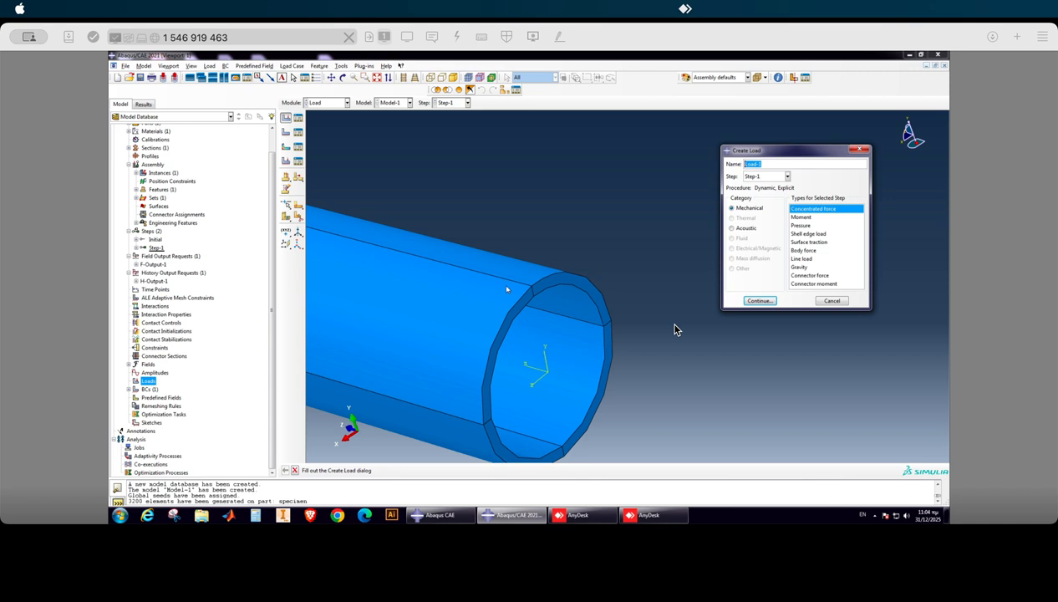
scroll(530, 292, "up", 2)
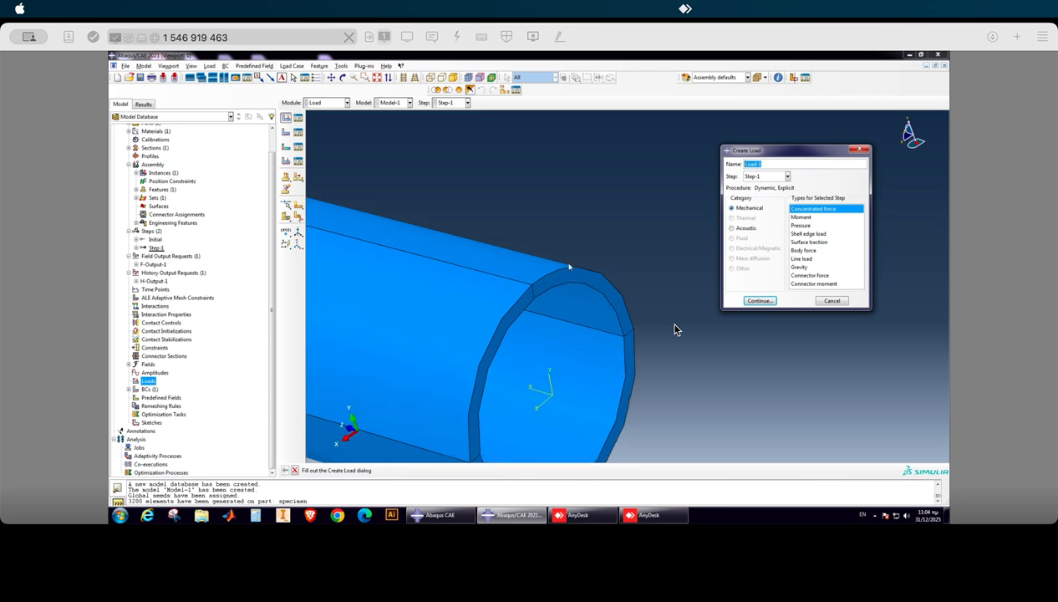
scroll(552, 293, "down", 1)
scroll(534, 298, "up", 2)
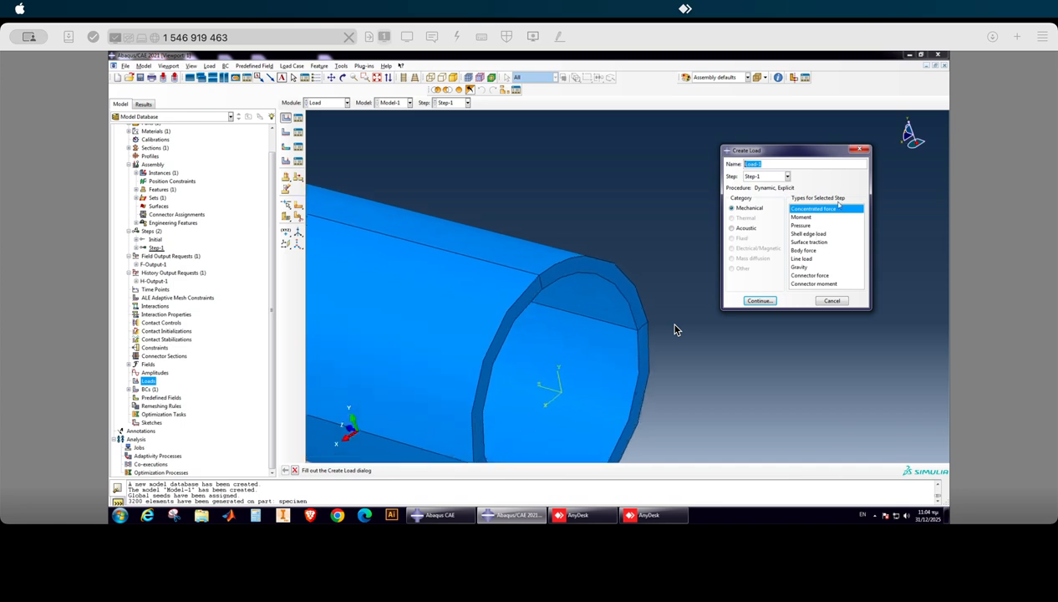
left_click(761, 301)
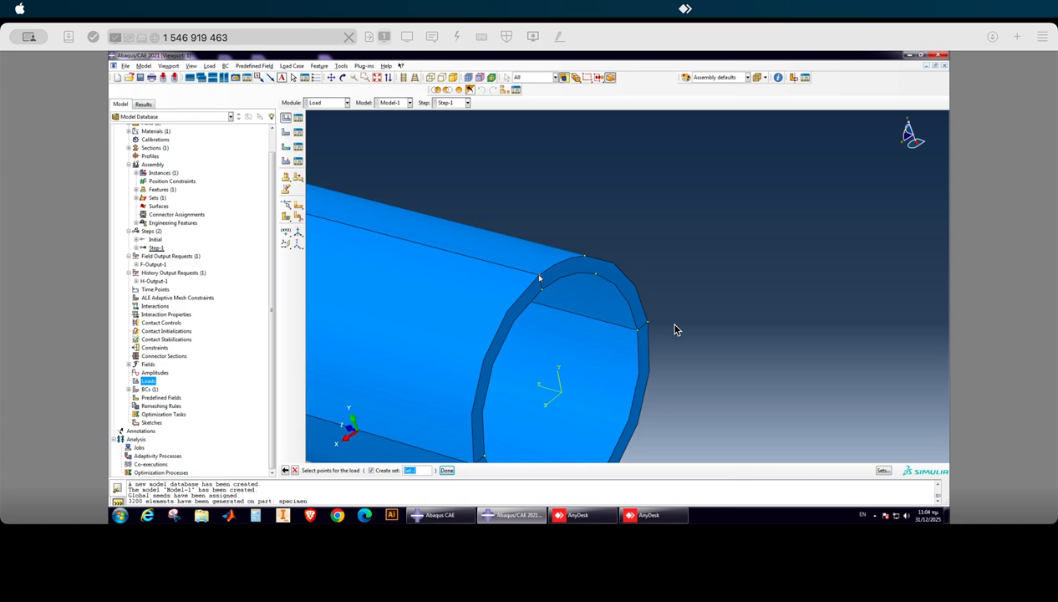
Apply the load to the upper partition vertex on the tube's free end without creating a set.
scroll(676, 329, "down", 5)
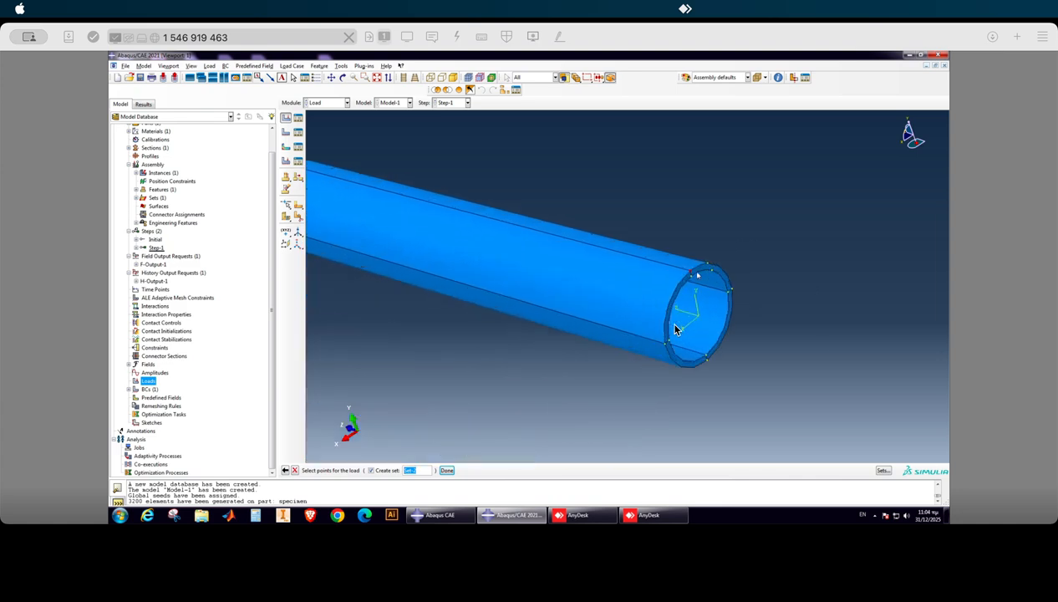
scroll(673, 269, "up", 3)
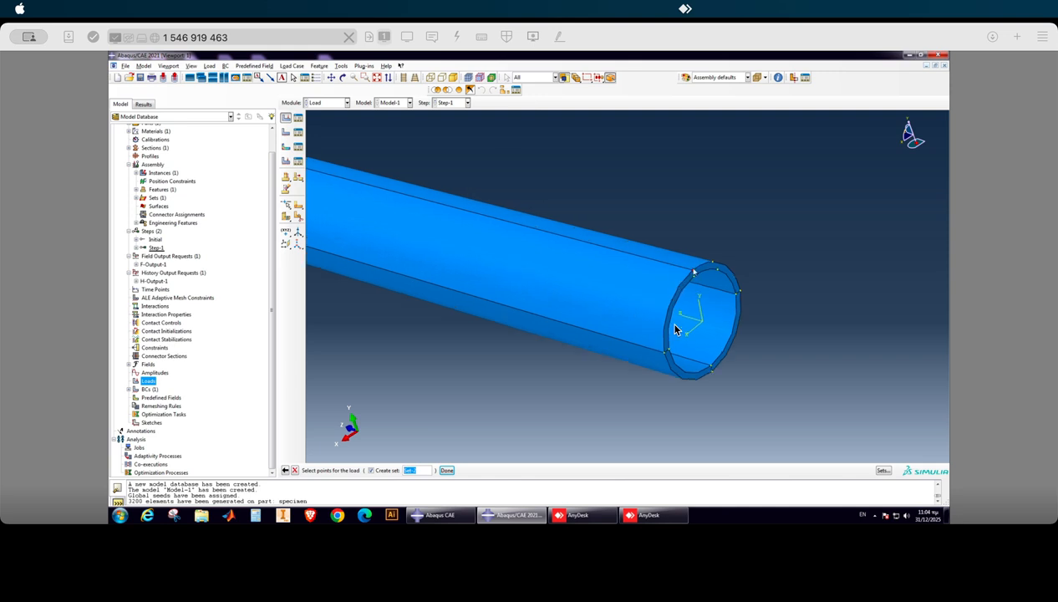
scroll(673, 269, "down", 2)
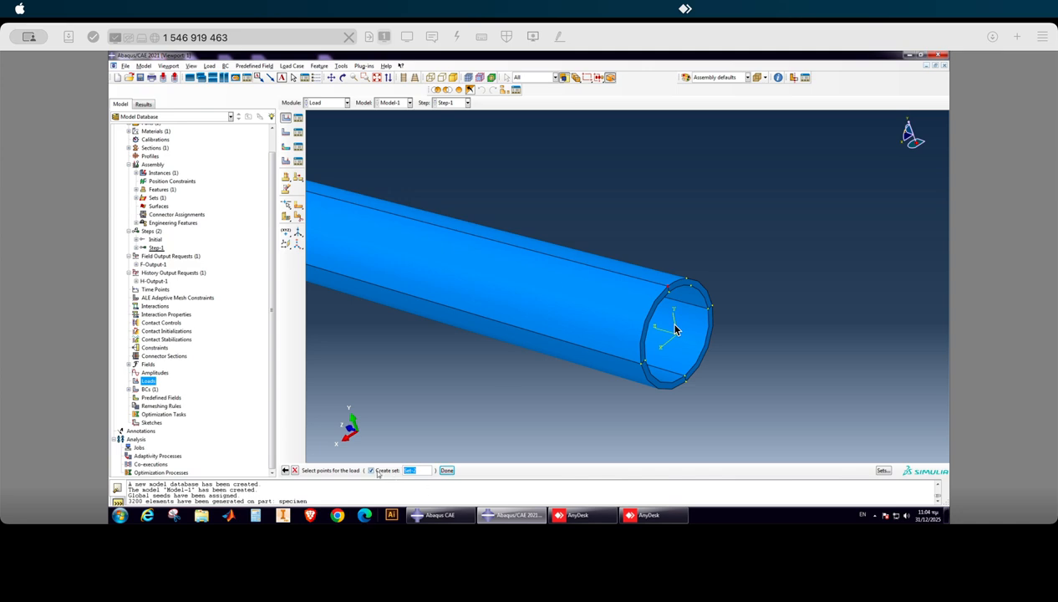
left_click(446, 470)
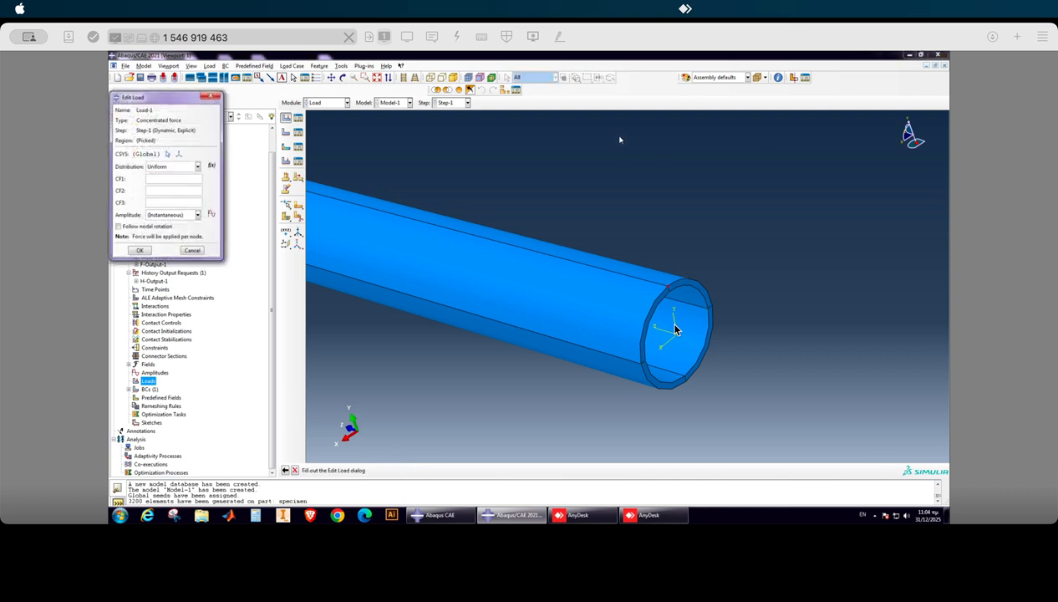
Set the concentrated force's CF2 component to -200 with uniform distribution and instantaneous amplitude, and create the load.
left_click_drag(154, 101, 811, 180)
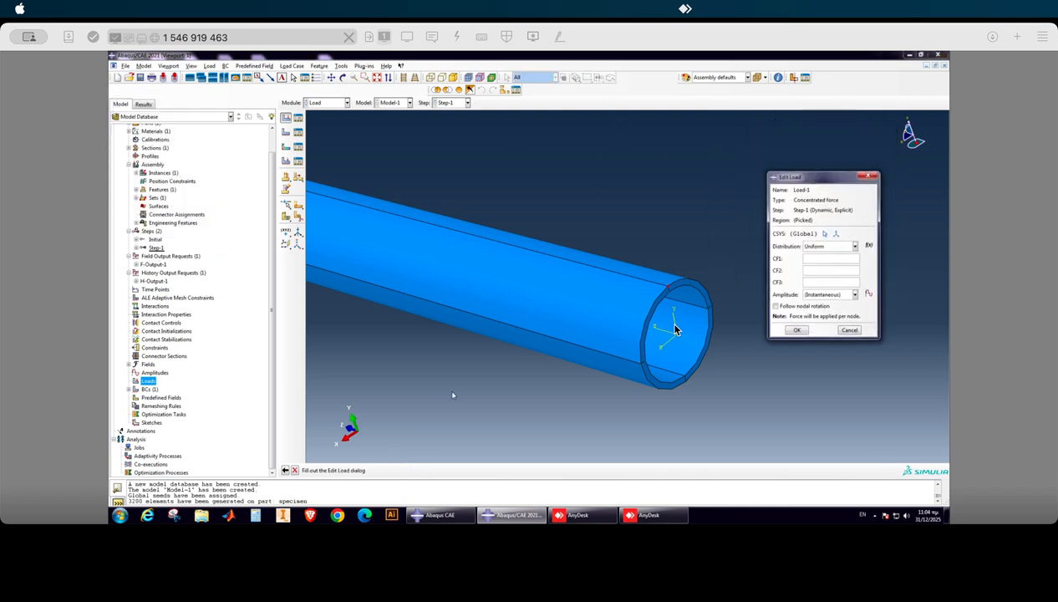
scroll(727, 375, "down", 3)
scroll(516, 439, "down", 3)
scroll(446, 417, "up", 1)
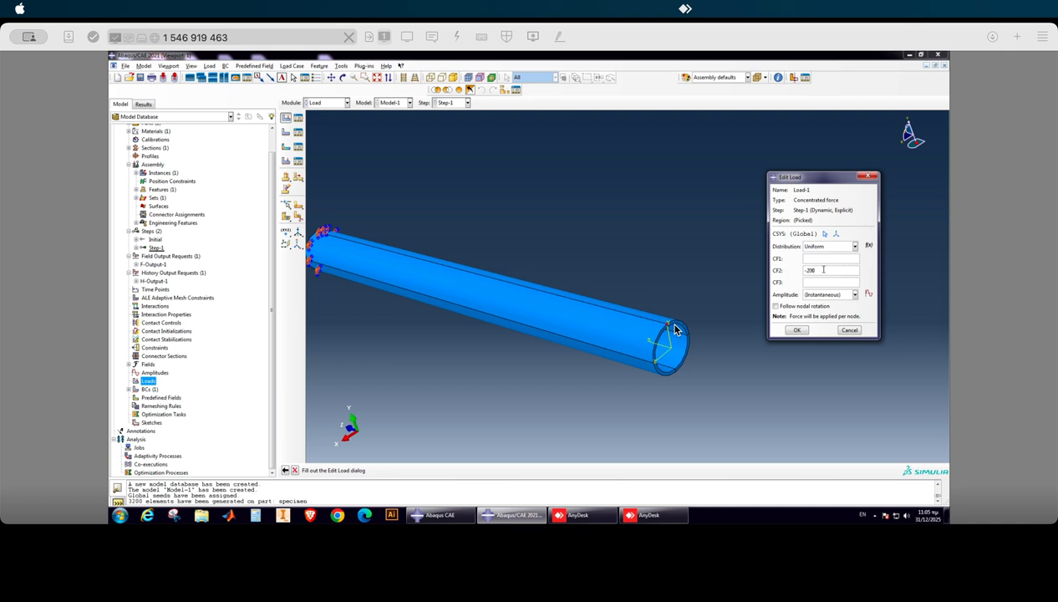
left_click_drag(798, 178, 754, 140)
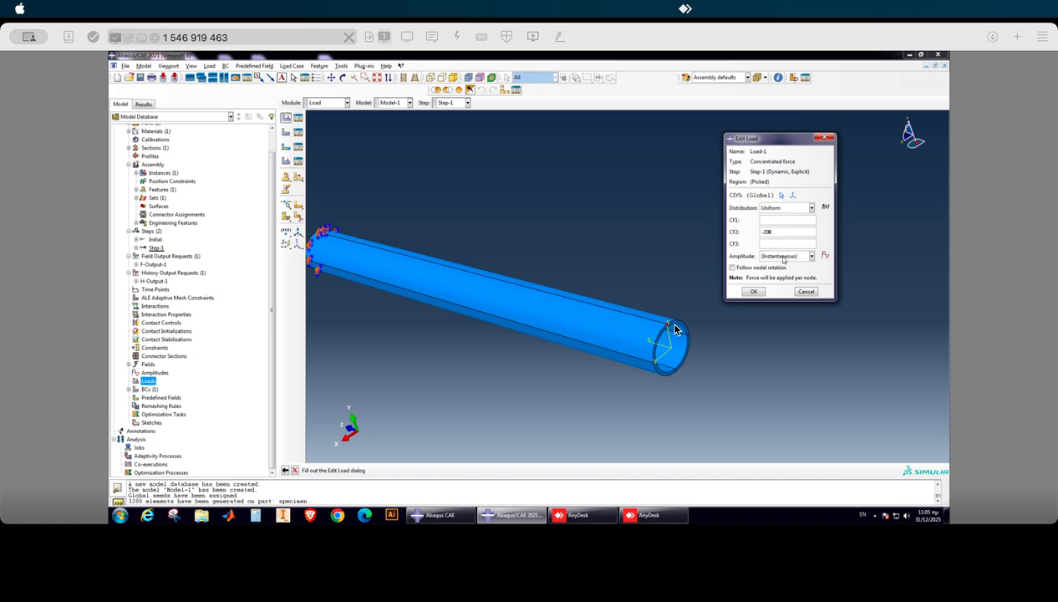
left_click(757, 293)
left_click(753, 290)
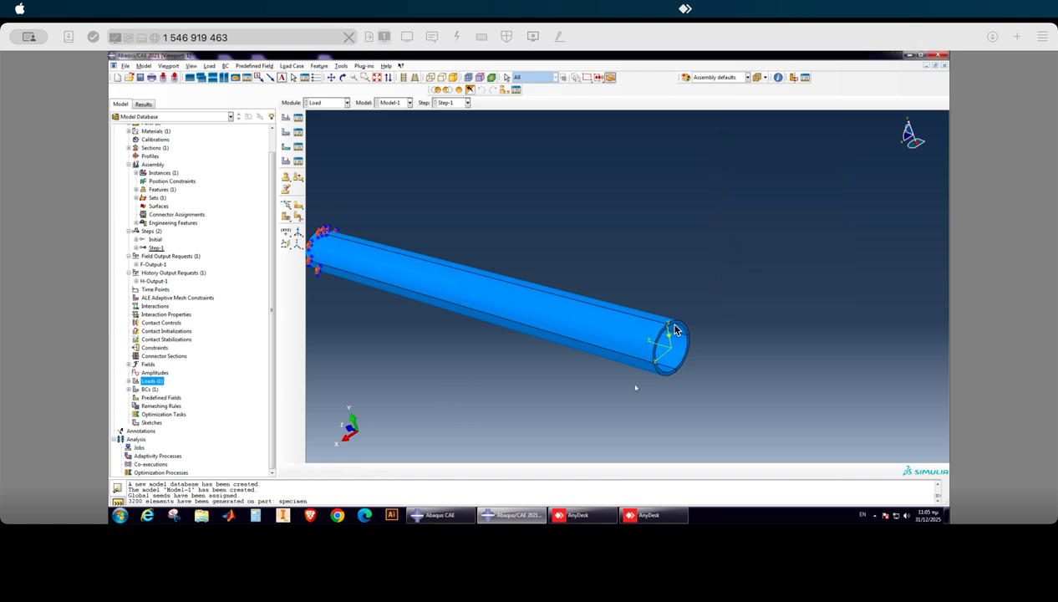
scroll(628, 391, "down", 2)
scroll(475, 395, "up", 2)
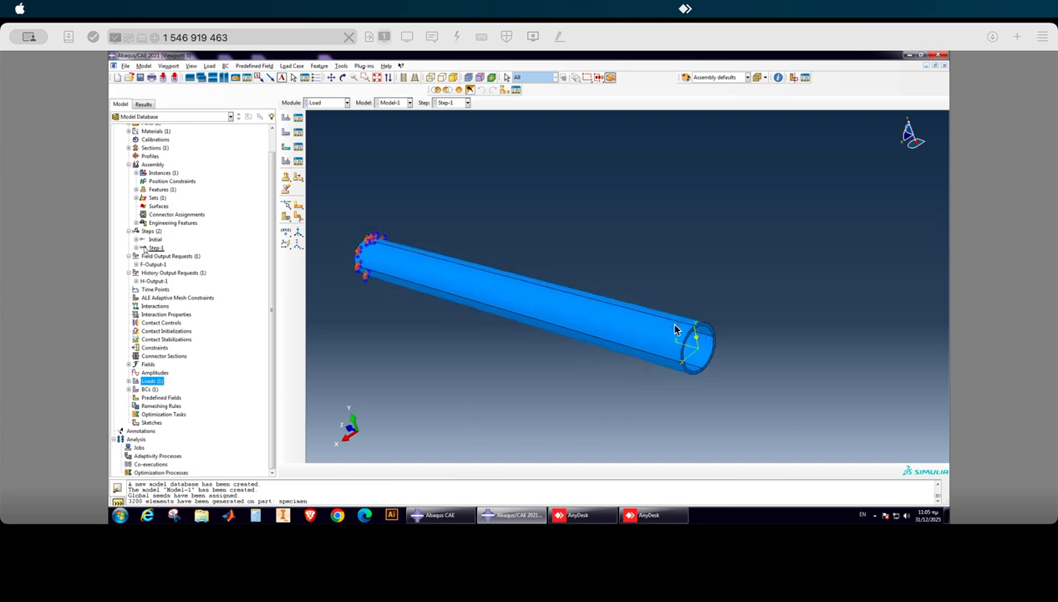
Start a new amplitude named smooth of type Smooth step.
mouse_move(154, 250)
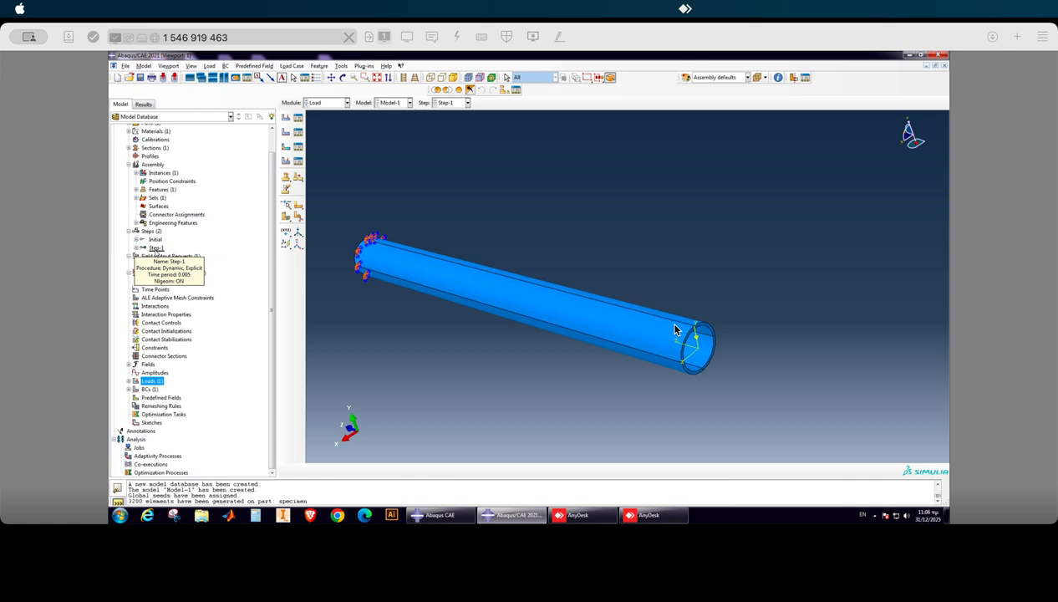
left_click(155, 373)
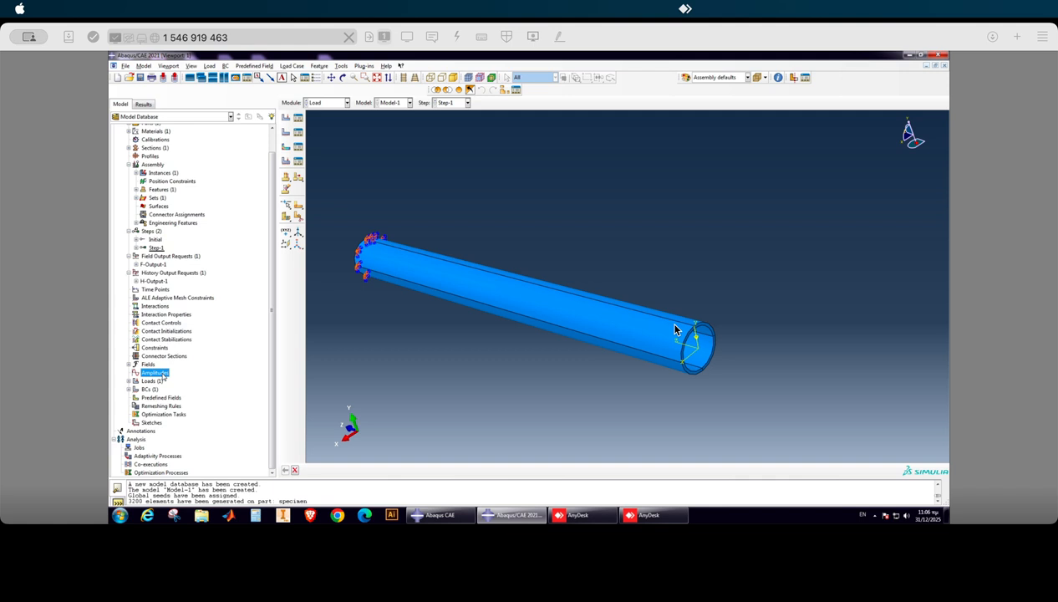
right_click(162, 375)
left_click(182, 388)
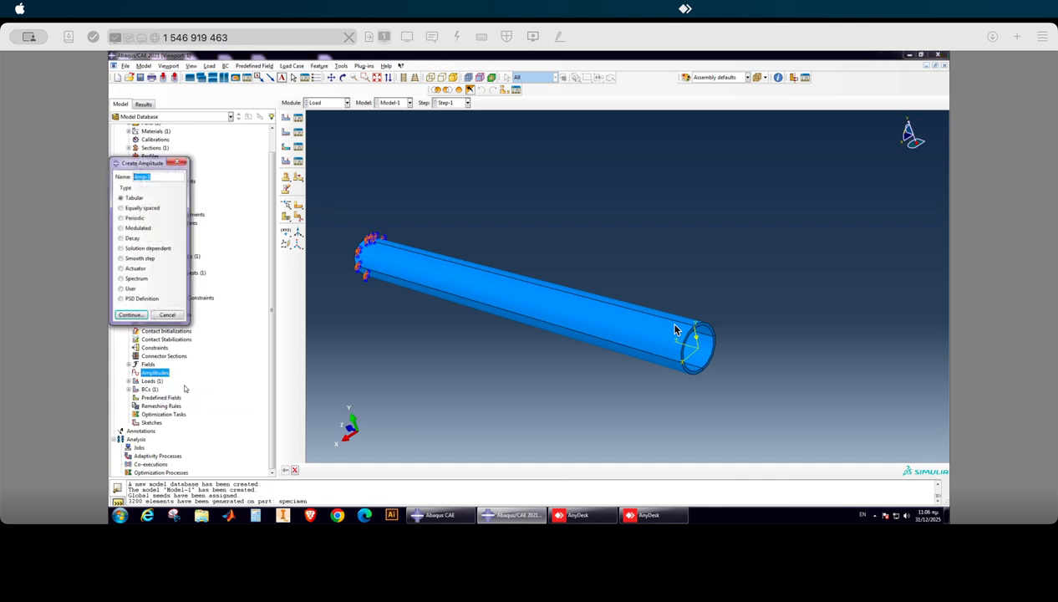
left_click_drag(132, 163, 613, 145)
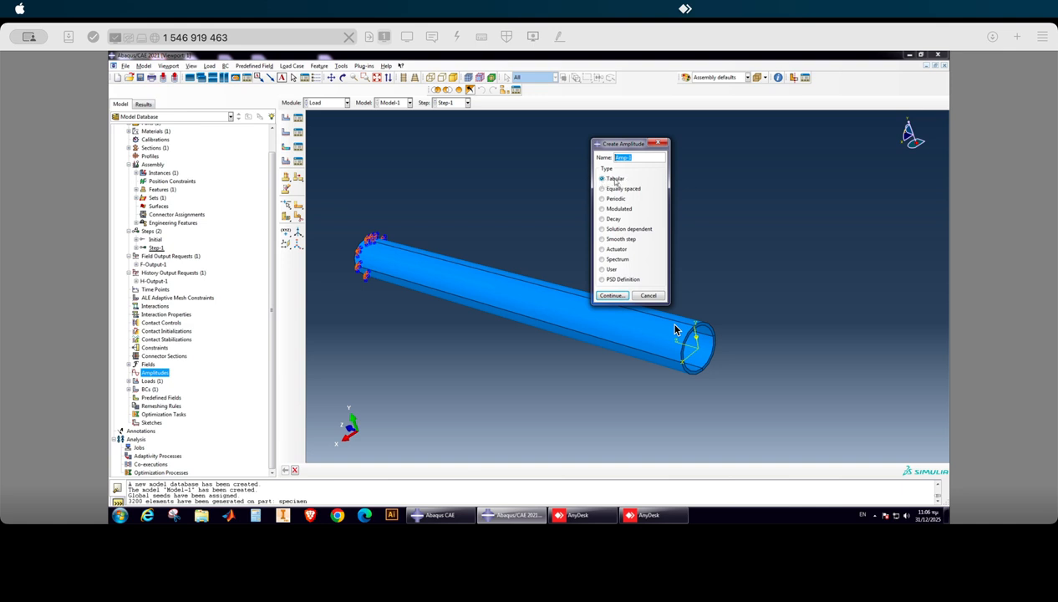
left_click(610, 240)
triple_click(631, 157)
type("smooth")
left_click(611, 296)
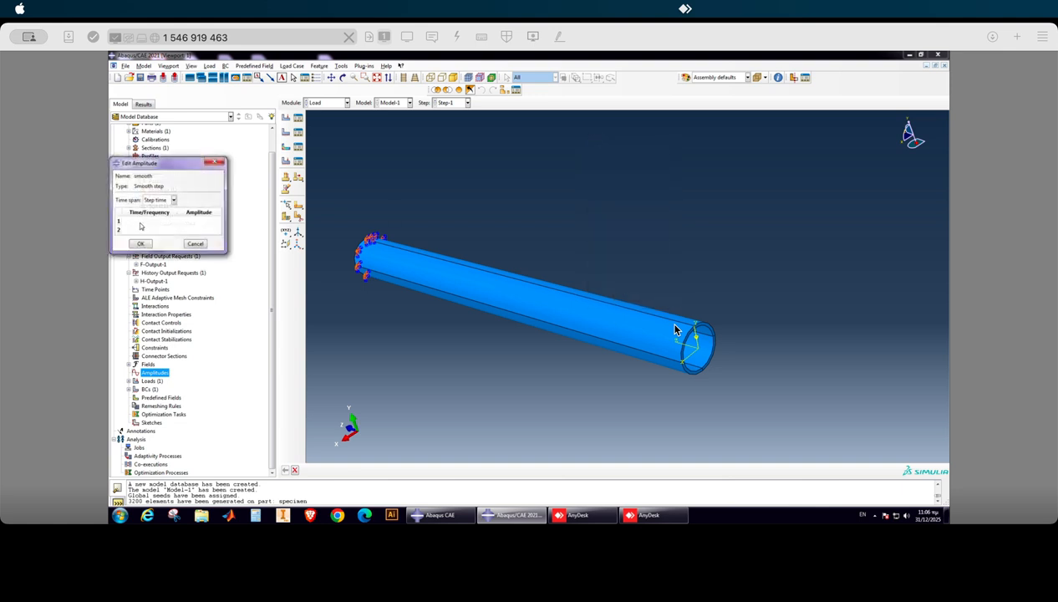
Fill the amplitude's step-time table with an end time of 0.005 and a starting amplitude of 0, and create it.
left_click(140, 221)
key("Return")
type("0.005")
left_click(201, 220)
type("0")
left_click(190, 230)
left_click(142, 244)
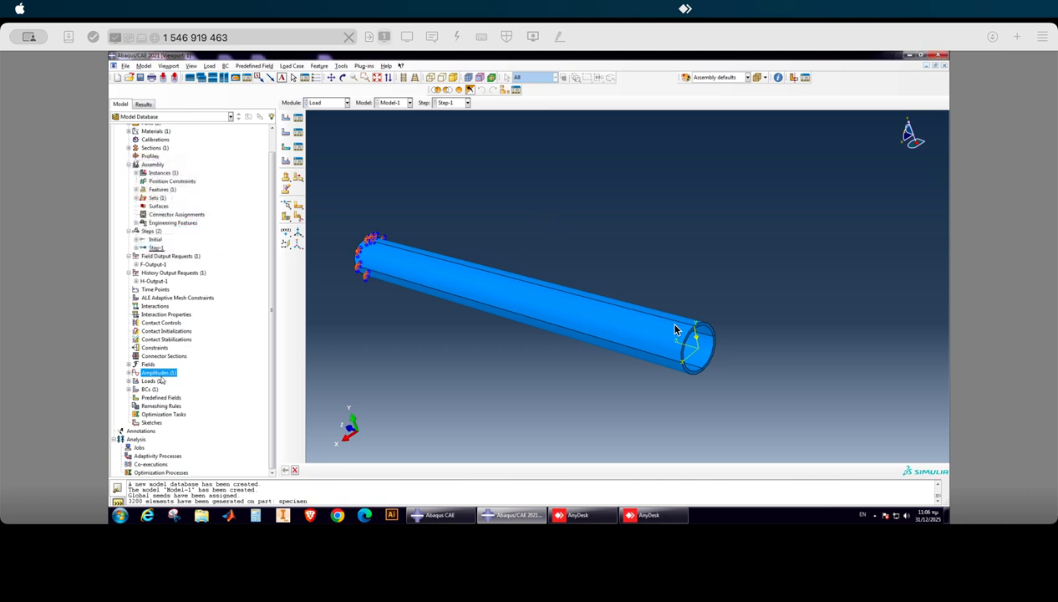
Plot the smooth amplitude curve with the amplitude plotter plug-in, and return to the maximized model viewport.
left_click(341, 65)
mouse_move(364, 66)
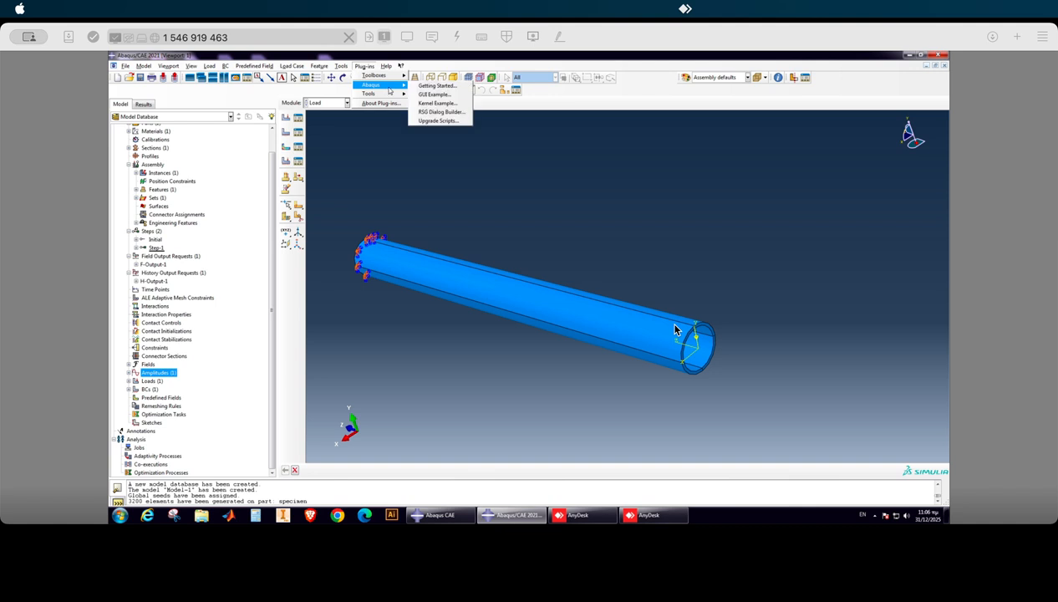
mouse_move(369, 93)
left_click(436, 103)
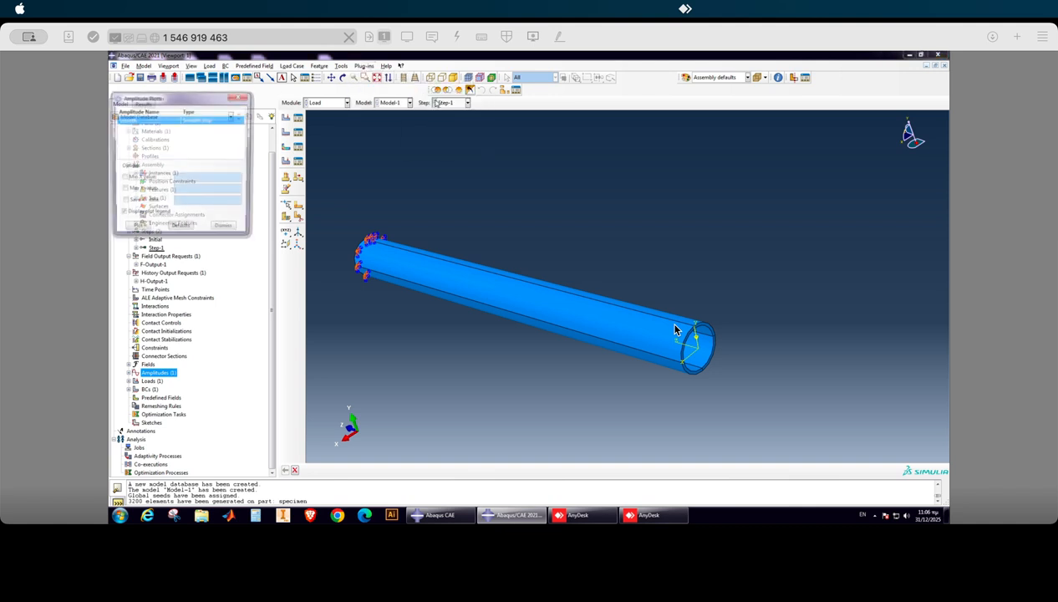
left_click(136, 229)
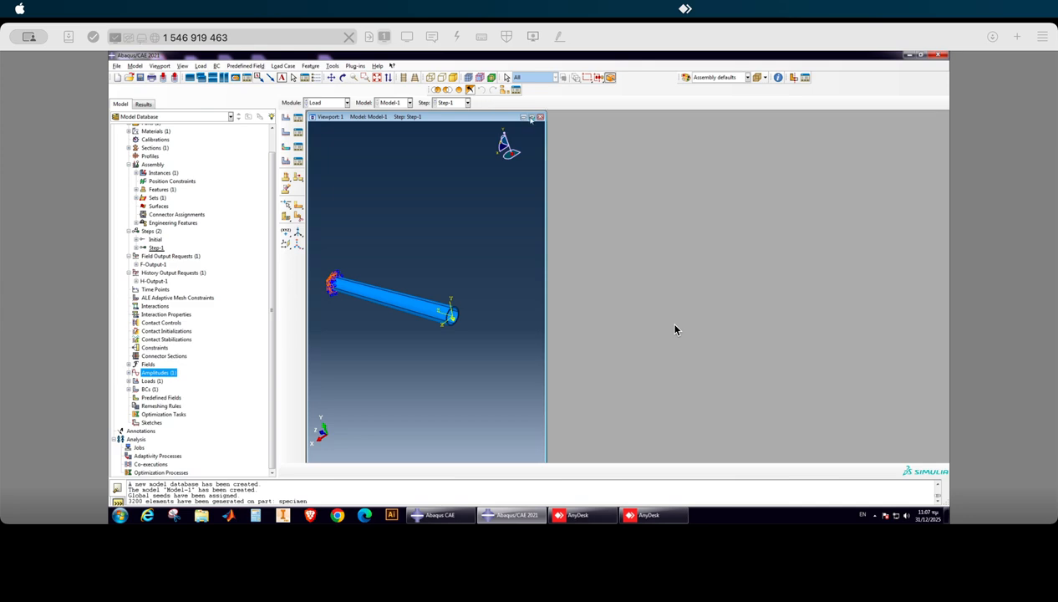
left_click(531, 116)
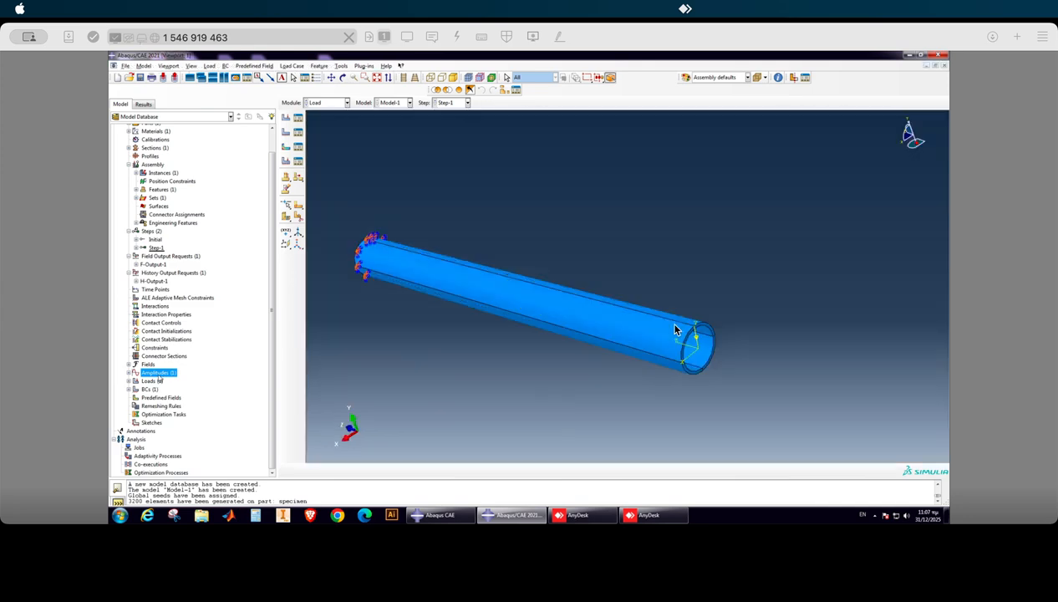
Edit the concentrated force Load-1 to use the smooth amplitude.
left_click(130, 381)
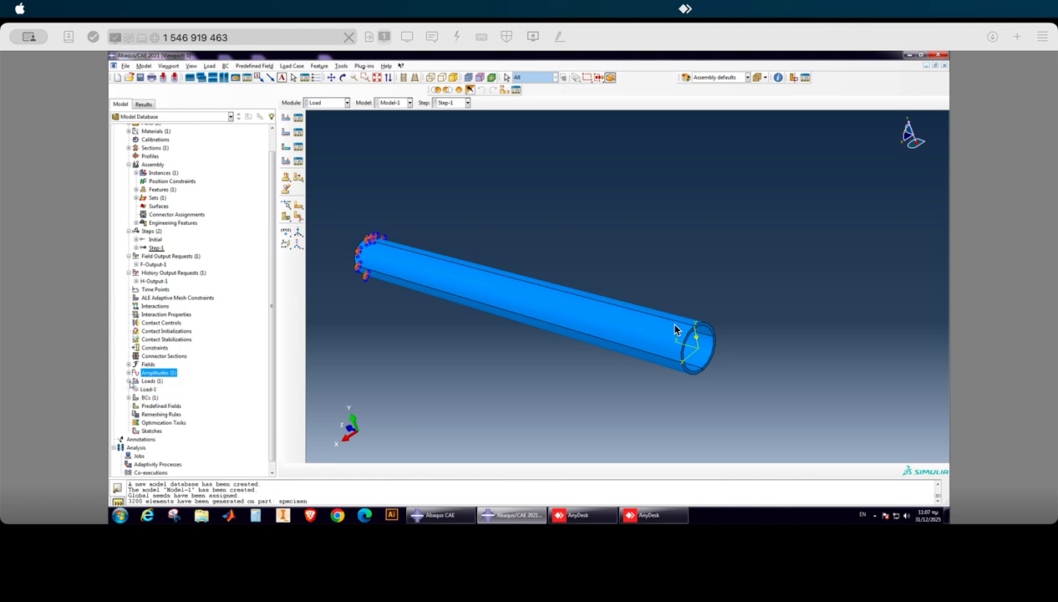
right_click(149, 389)
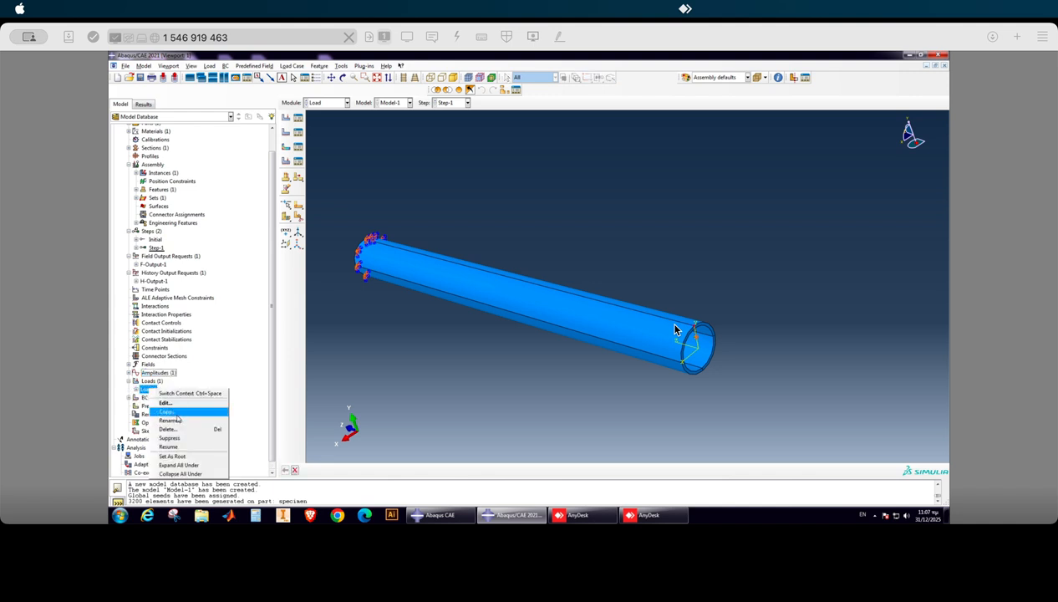
left_click(165, 403)
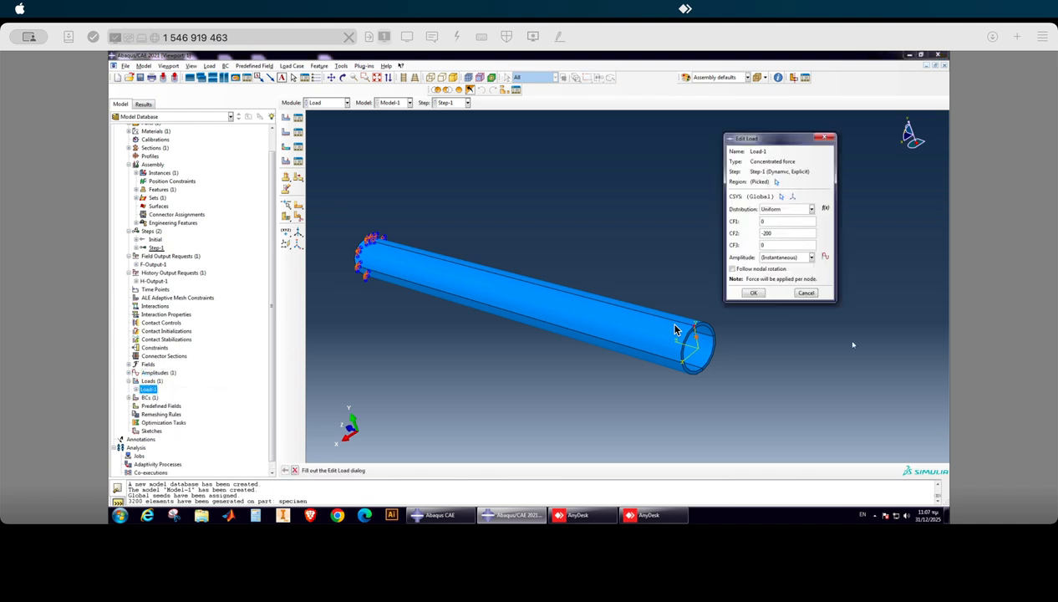
left_click(790, 258)
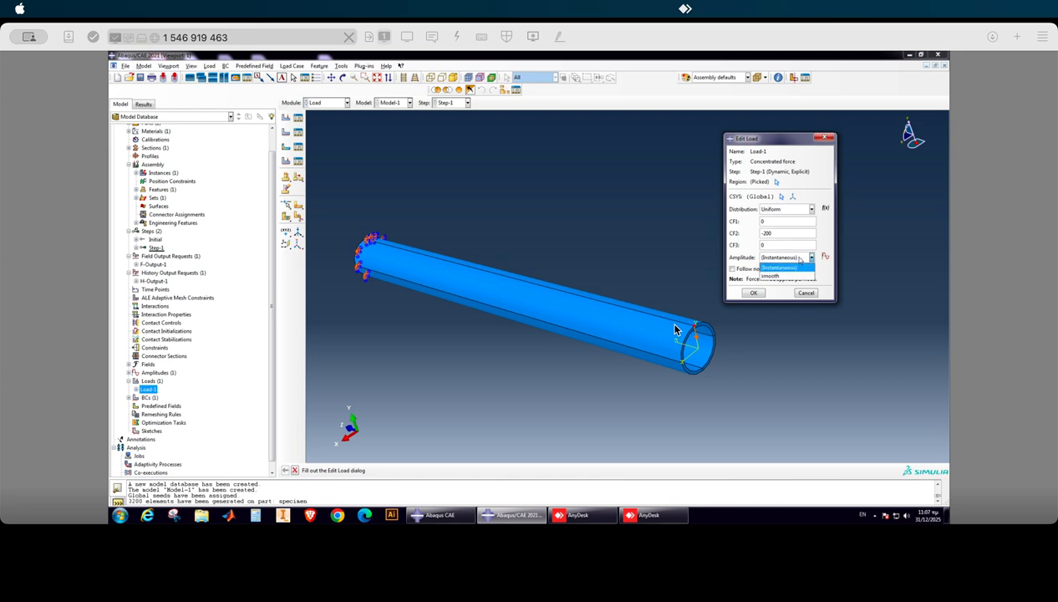
left_click(773, 277)
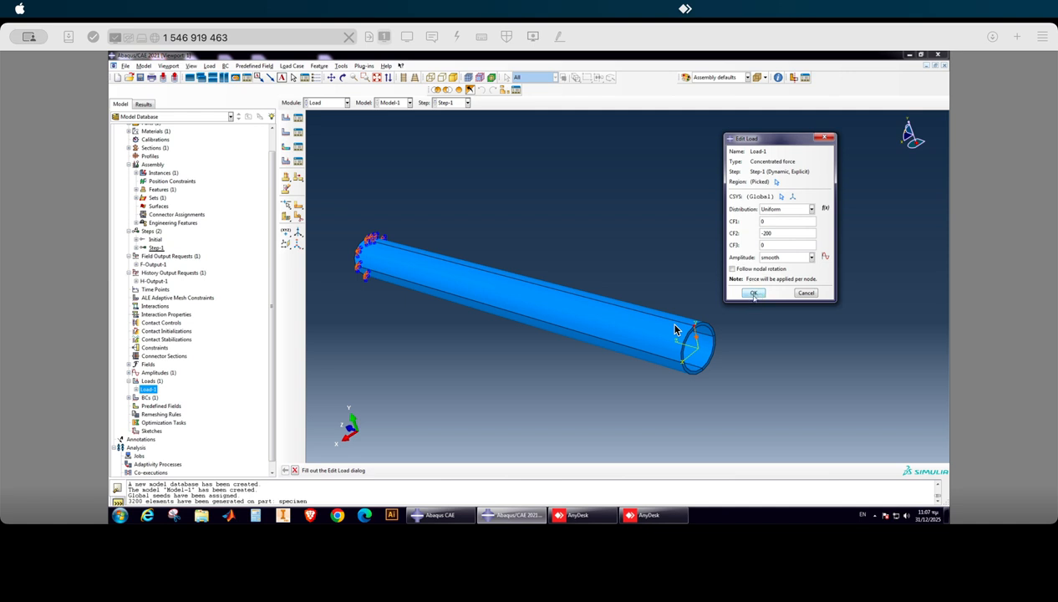
Start a new analysis job named explicit200 from Model-1.
scroll(487, 273, "up", 4)
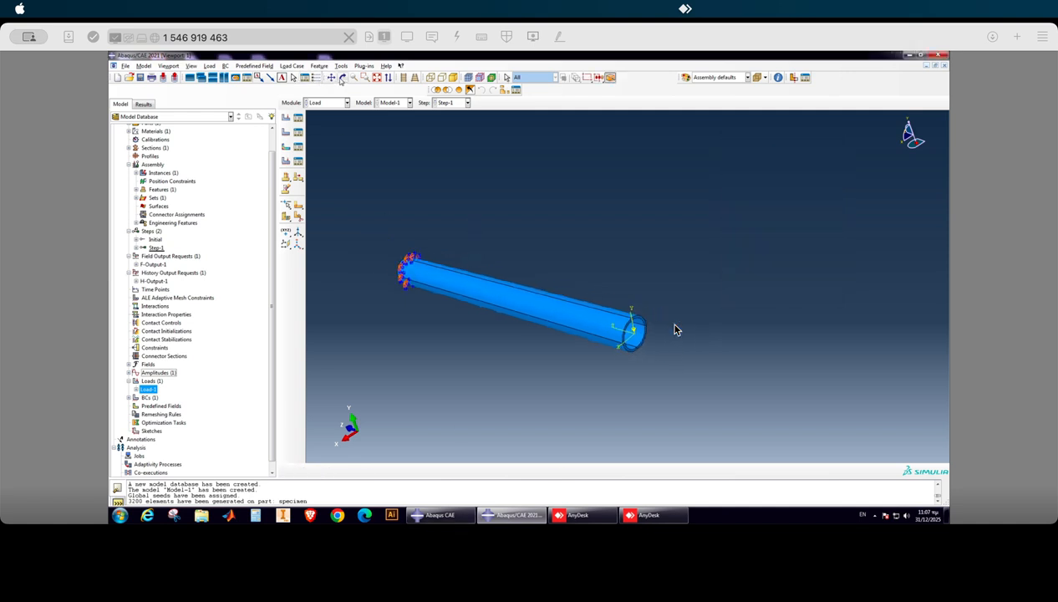
left_click(343, 78)
left_click_drag(486, 251, 557, 319)
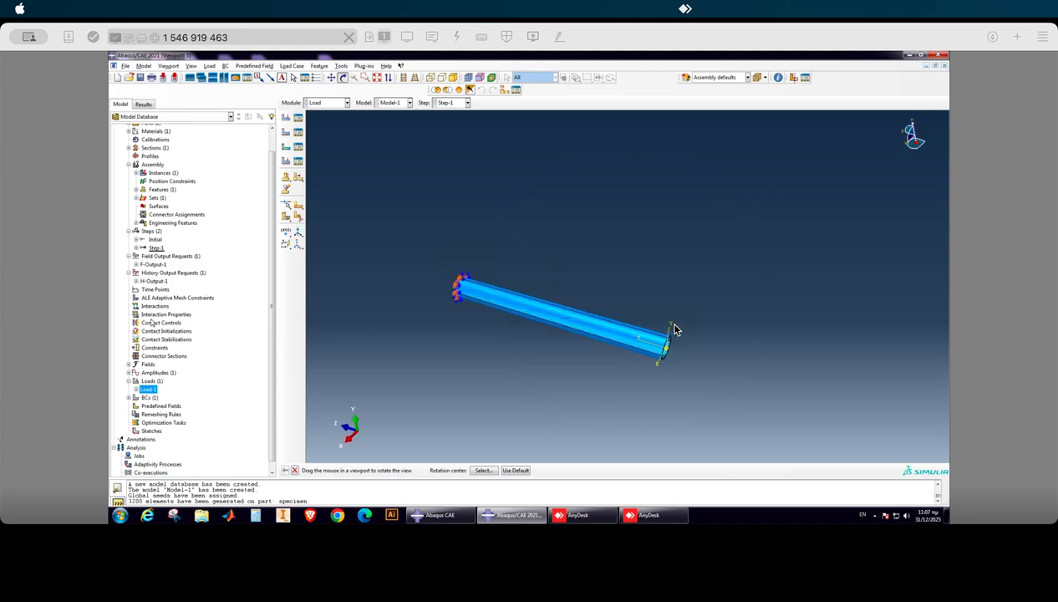
scroll(167, 384, "down", 1)
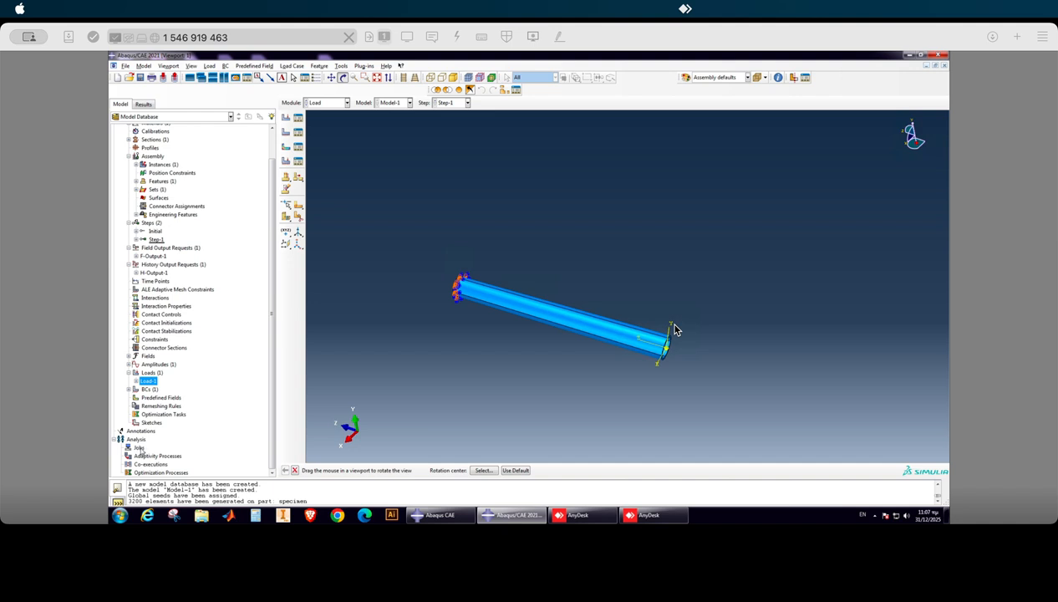
right_click(139, 449)
left_click(155, 453)
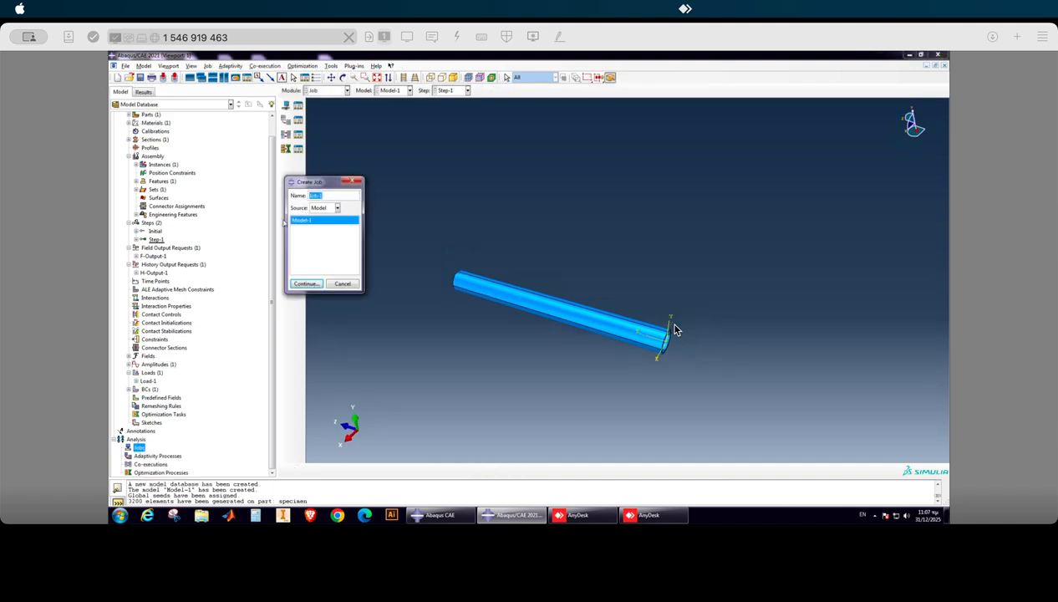
type("t200")
left_click(305, 284)
Enable multiple processors for the explicit200 job, raise the processor count, and finish creating the job.
left_click(386, 255)
left_click(295, 267)
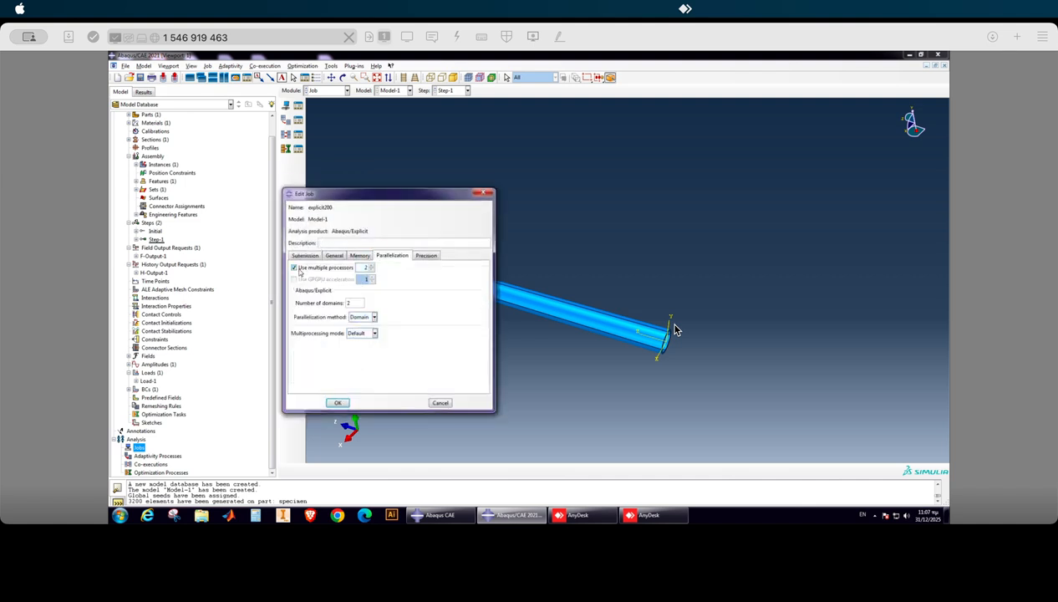
left_click(372, 265)
left_click(306, 255)
left_click(337, 402)
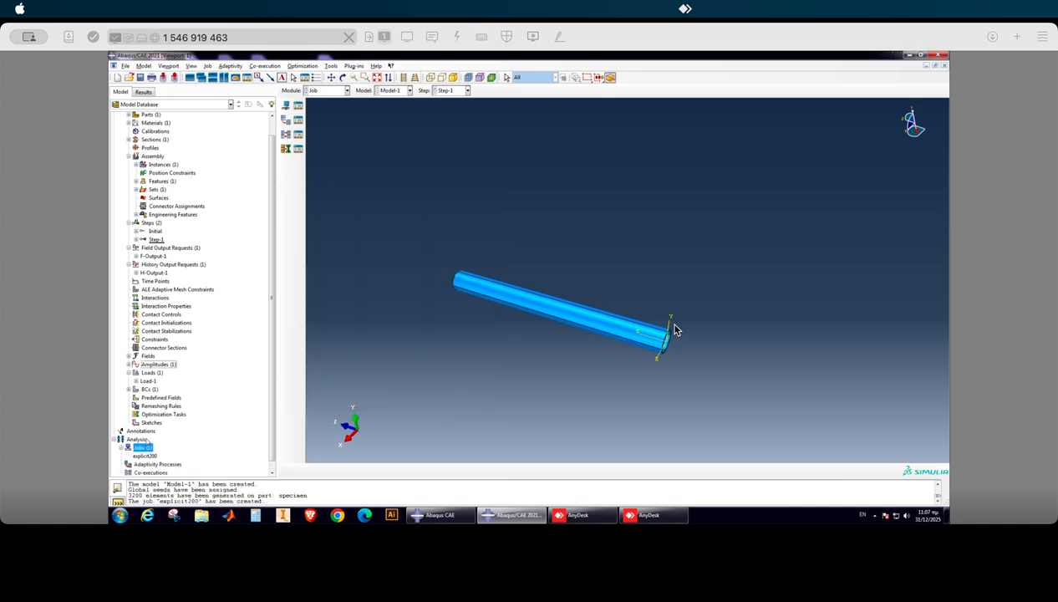
Try to submit the explicit200 job for analysis.
right_click(144, 447)
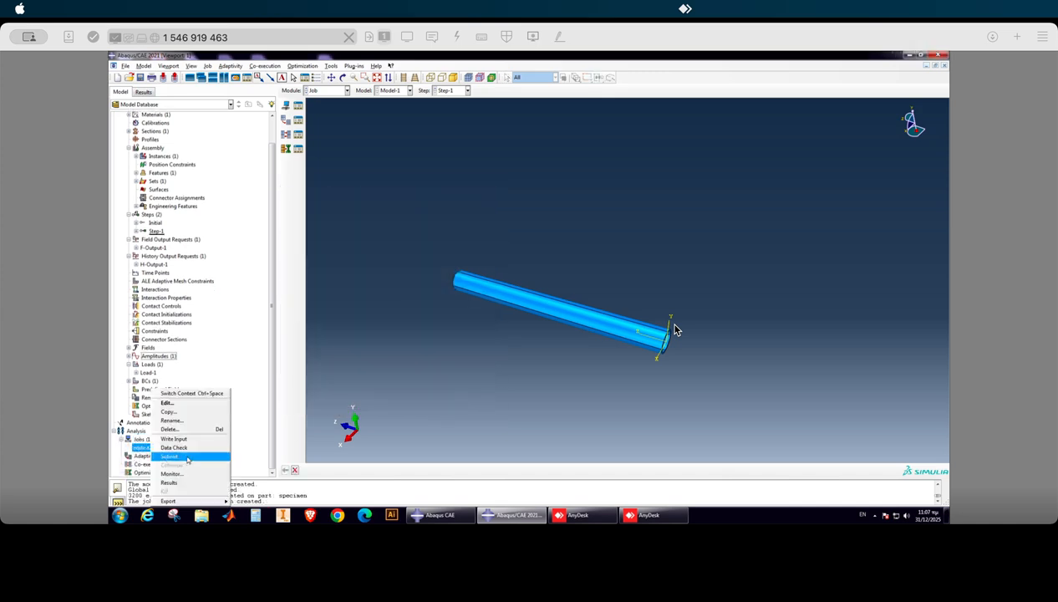
left_click(179, 455)
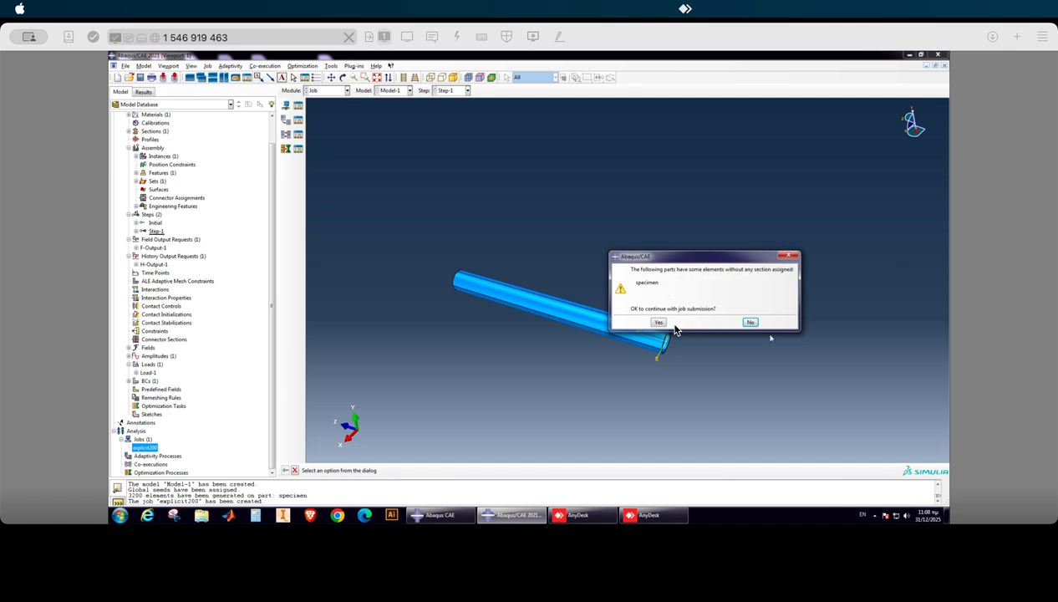
left_click(751, 321)
Assign the aluminum solid section to the entire specimen part without creating a set.
left_click(340, 92)
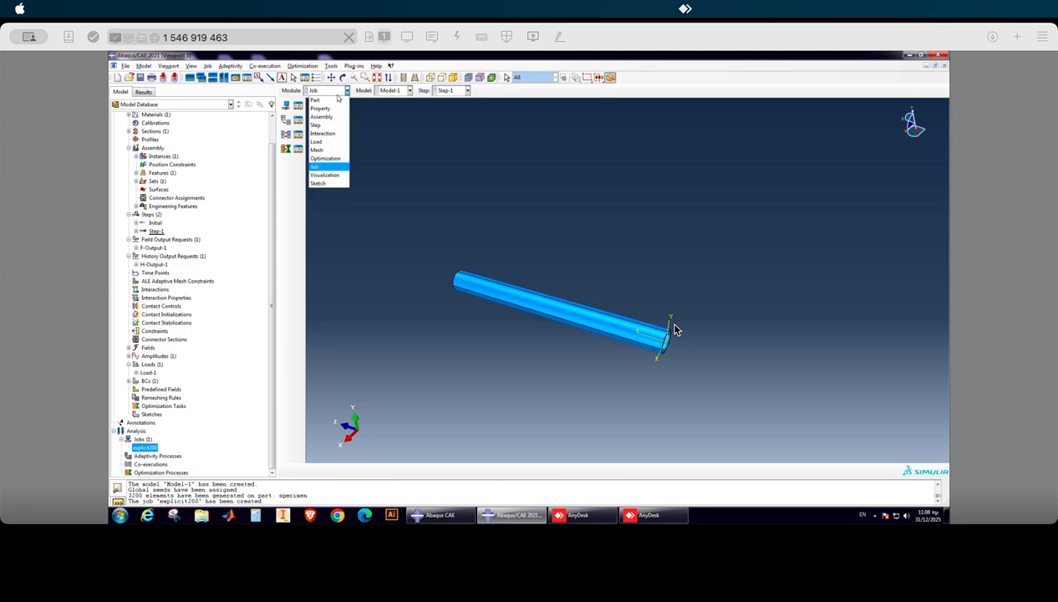
left_click(322, 107)
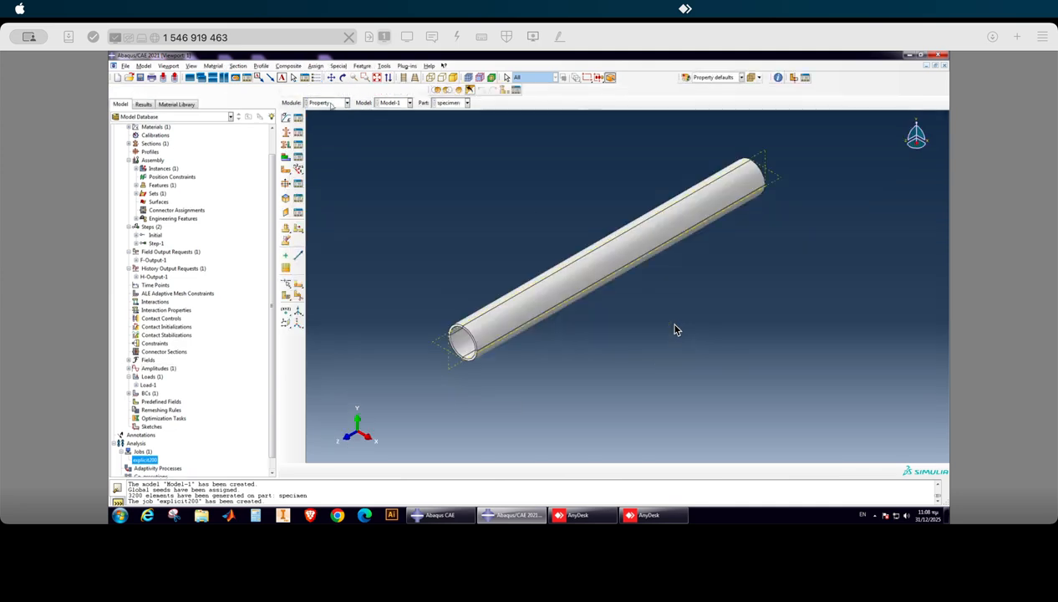
left_click(286, 144)
scroll(410, 323, "up", 2)
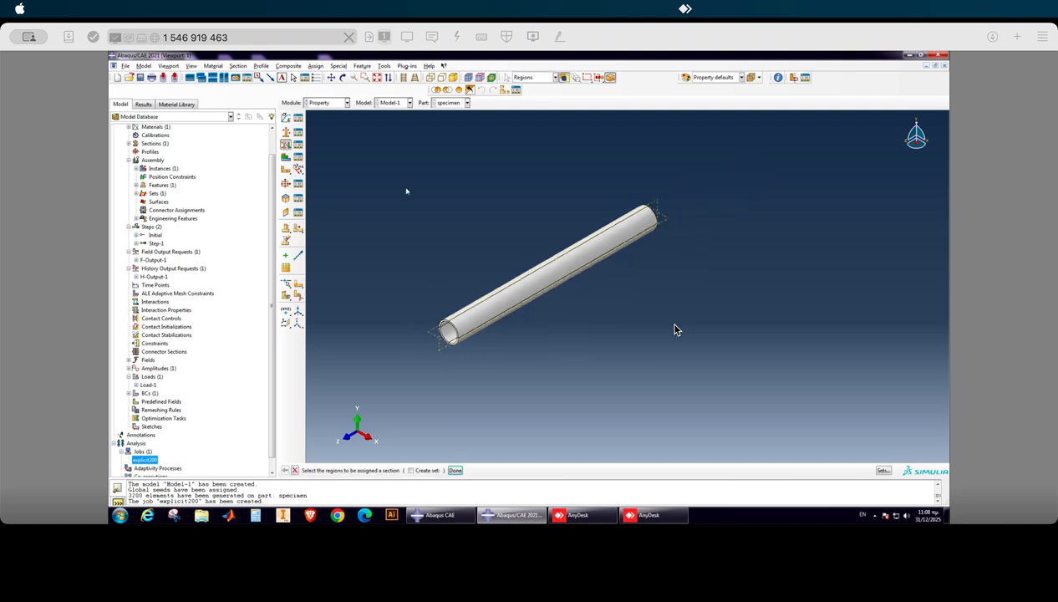
left_click_drag(403, 189, 690, 367)
left_click(454, 469)
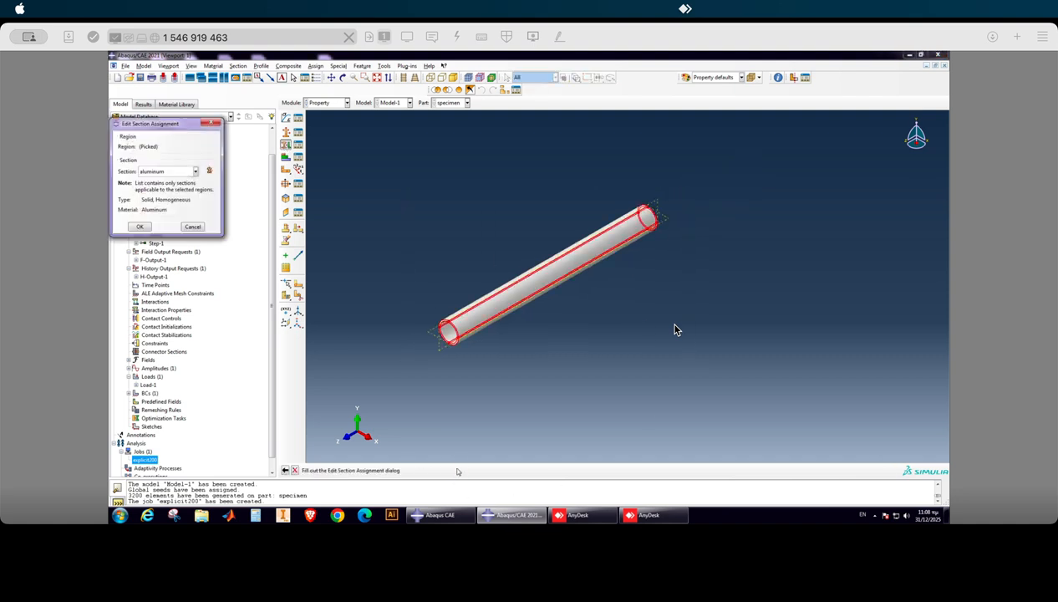
left_click(142, 228)
scroll(443, 360, "down", 2)
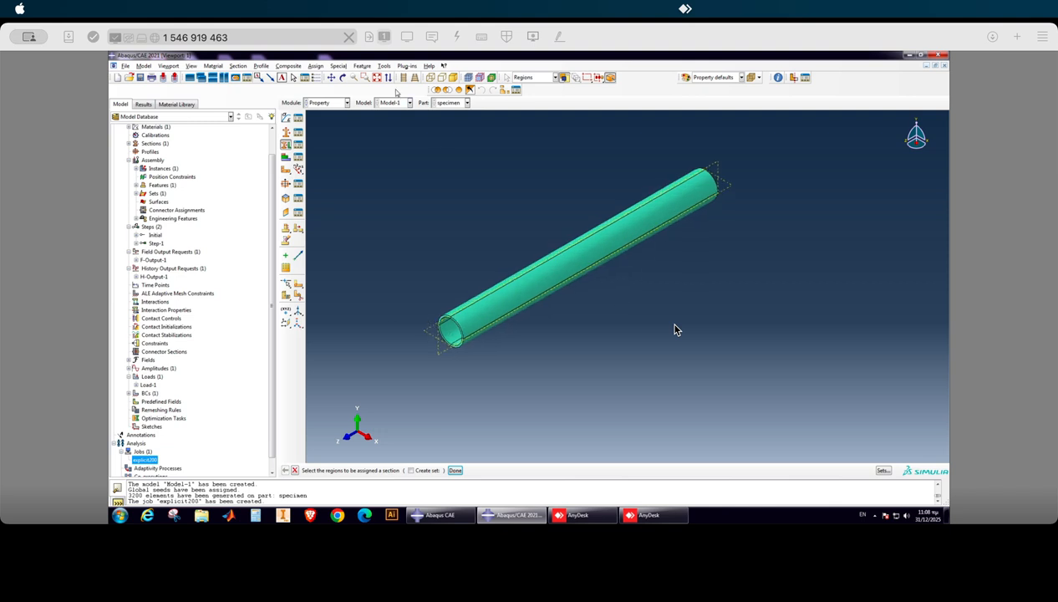
Return to the assembly and submit the explicit200 job for analysis.
scroll(163, 418, "down", 2)
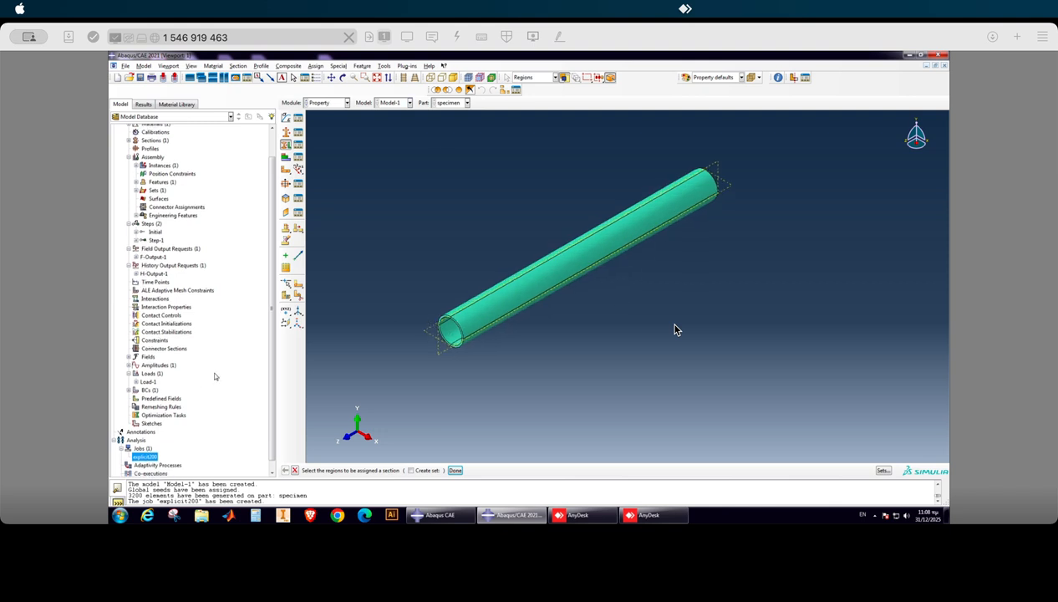
left_click(327, 104)
left_click(328, 132)
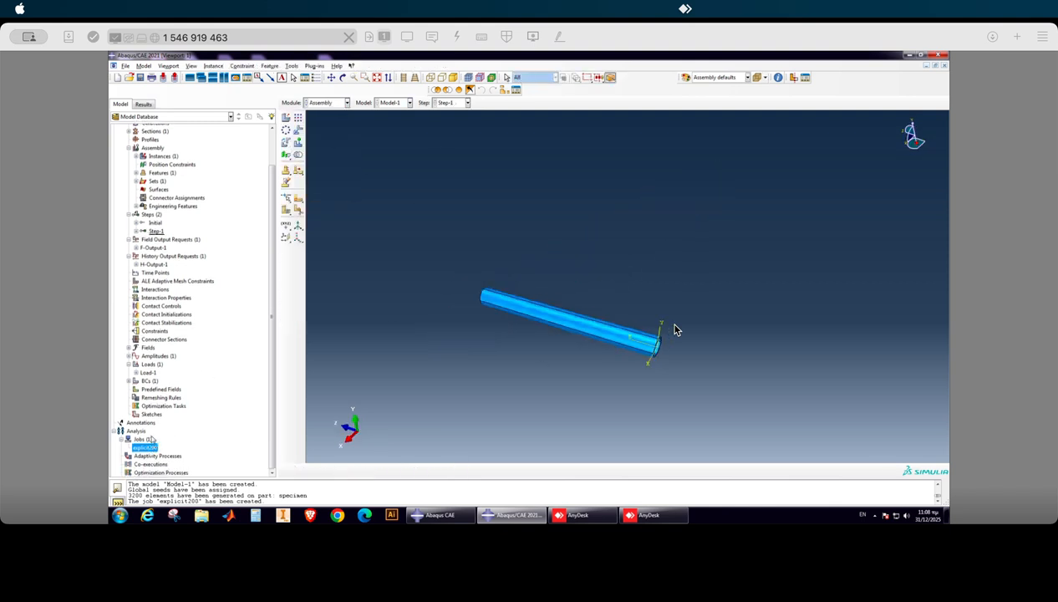
right_click(145, 446)
left_click(169, 454)
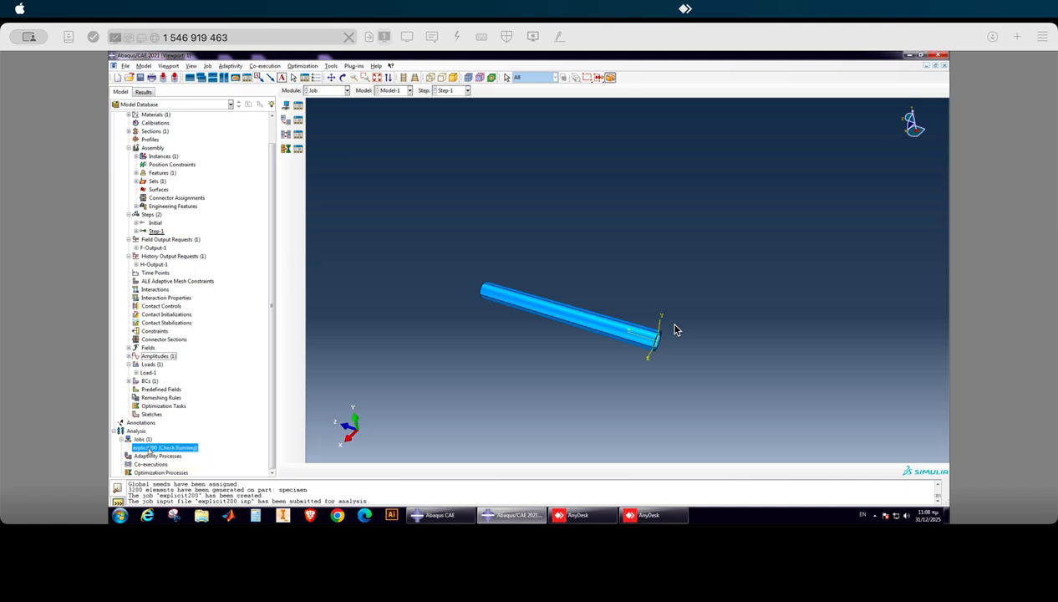
Monitor the explicit200 job's progress in an enlarged monitor window.
right_click(153, 449)
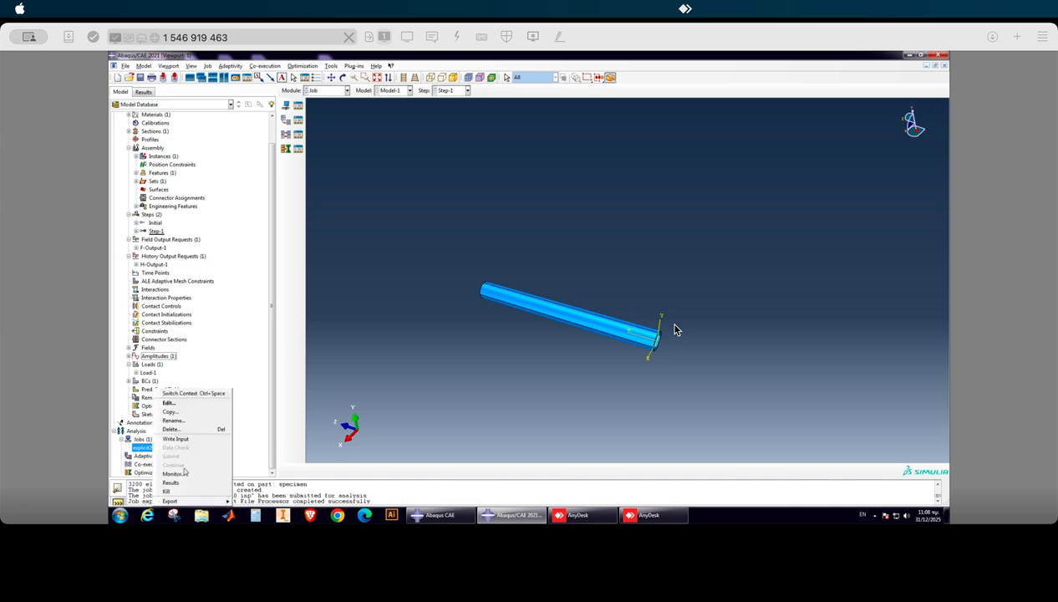
left_click(171, 472)
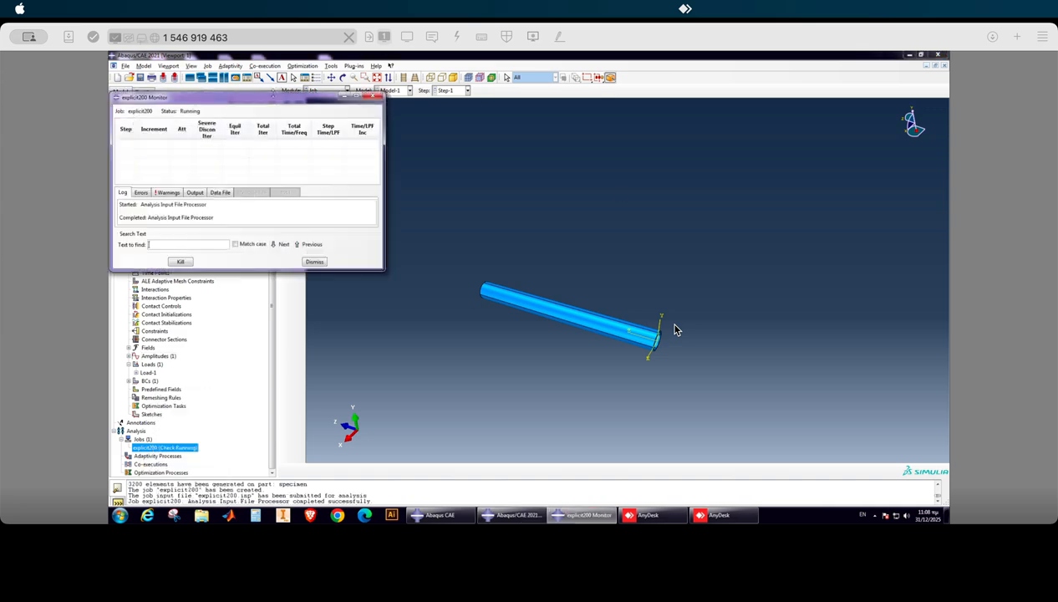
left_click_drag(269, 94, 482, 122)
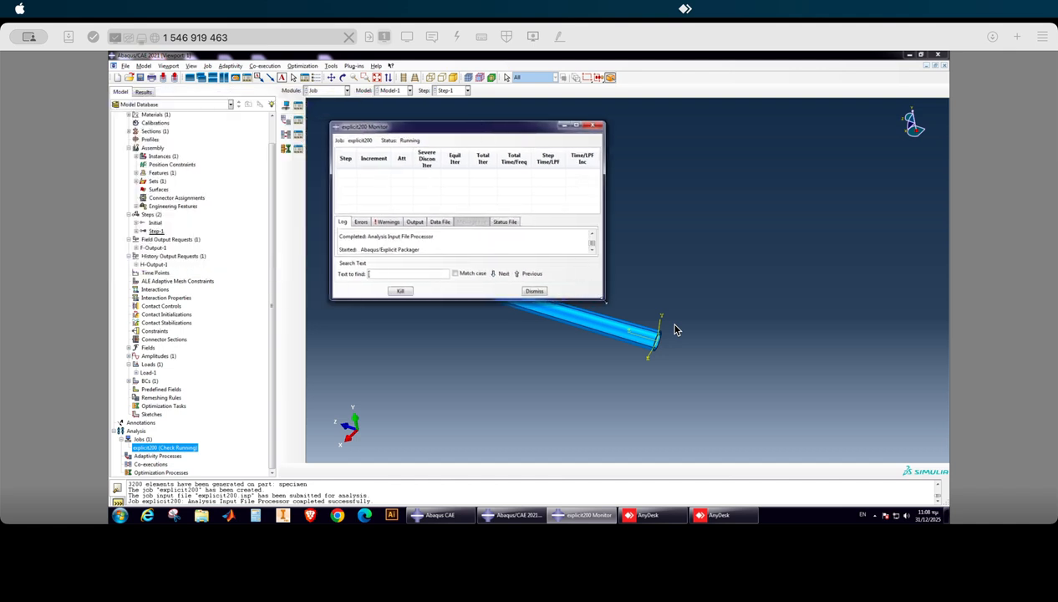
left_click_drag(604, 299, 721, 377)
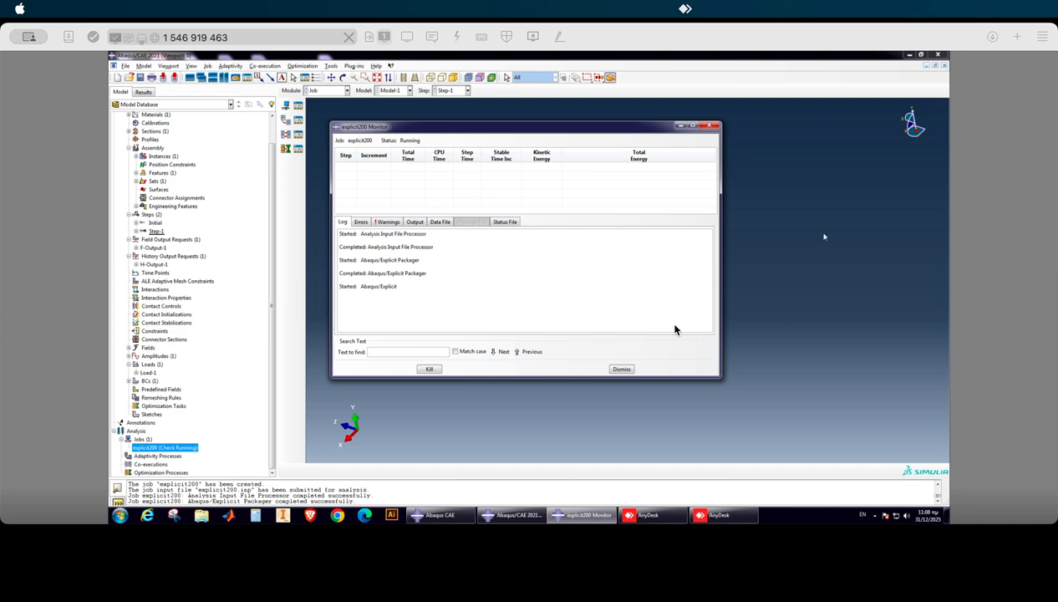
Close the job monitor and submit the explicit200 job for full analysis.
left_click_drag(487, 127, 495, 140)
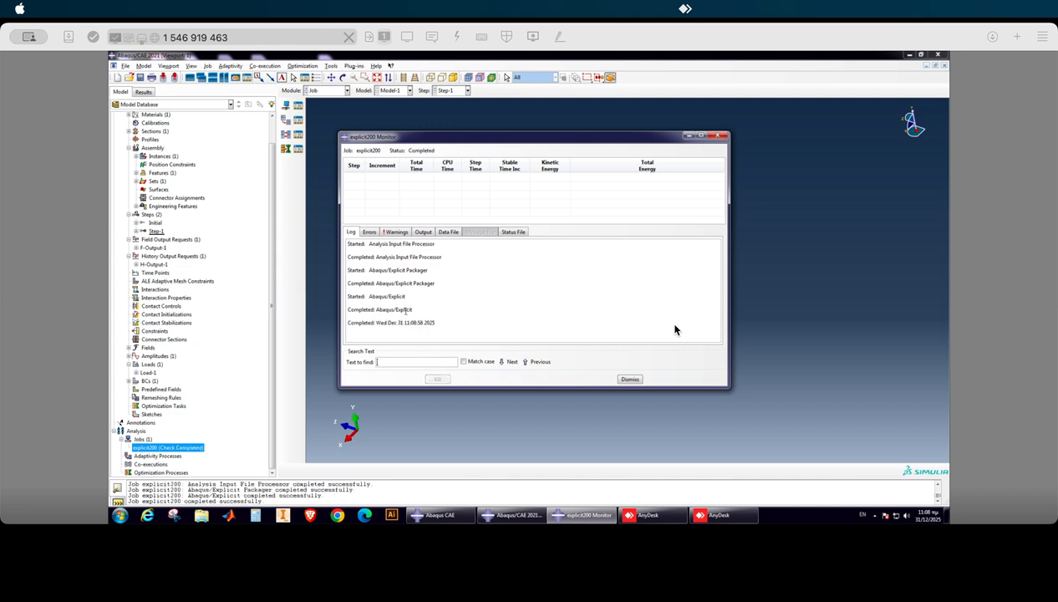
left_click(631, 379)
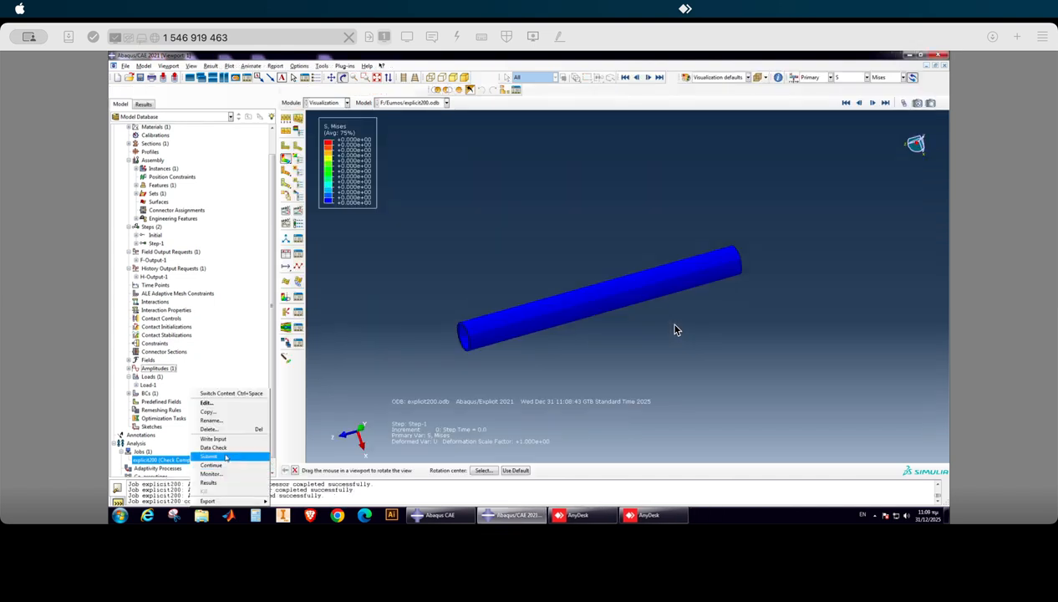
left_click(226, 457)
left_click(137, 141)
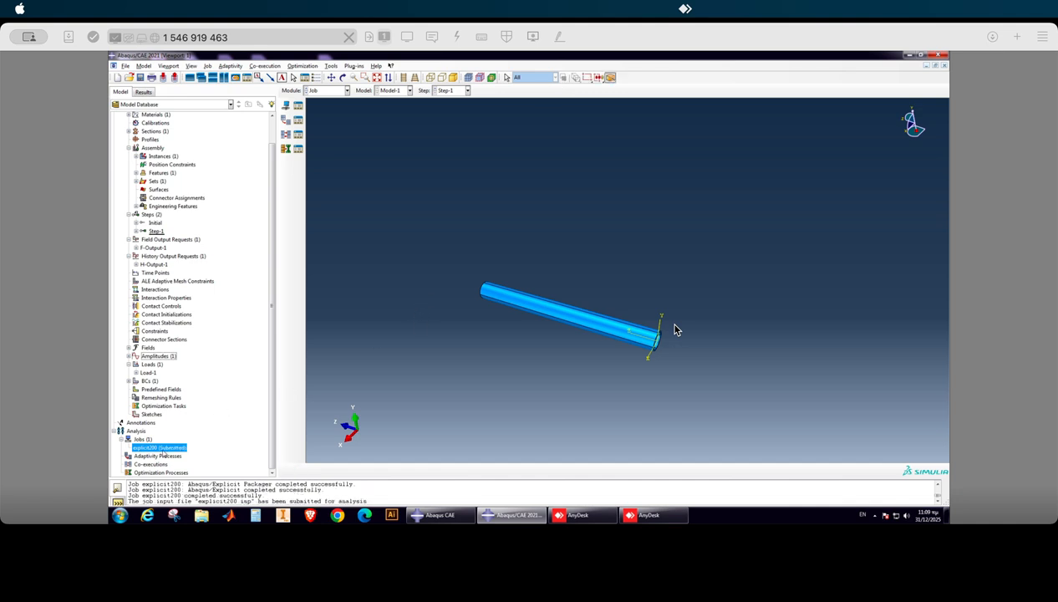
View the meshed tube in the Mesh module and open the monitor for the running explicit200 job.
left_click(316, 90)
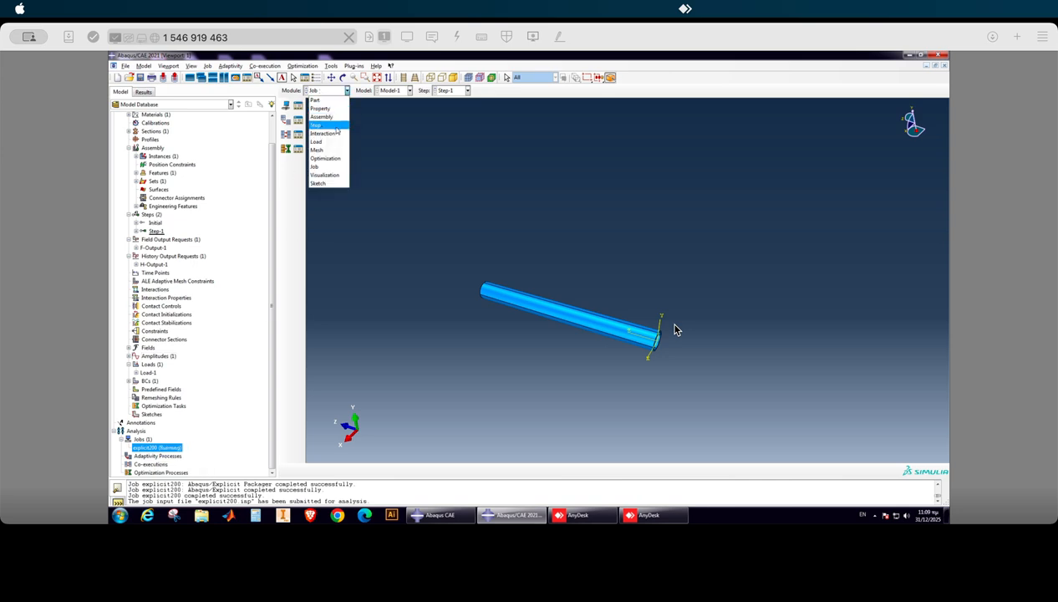
left_click(329, 150)
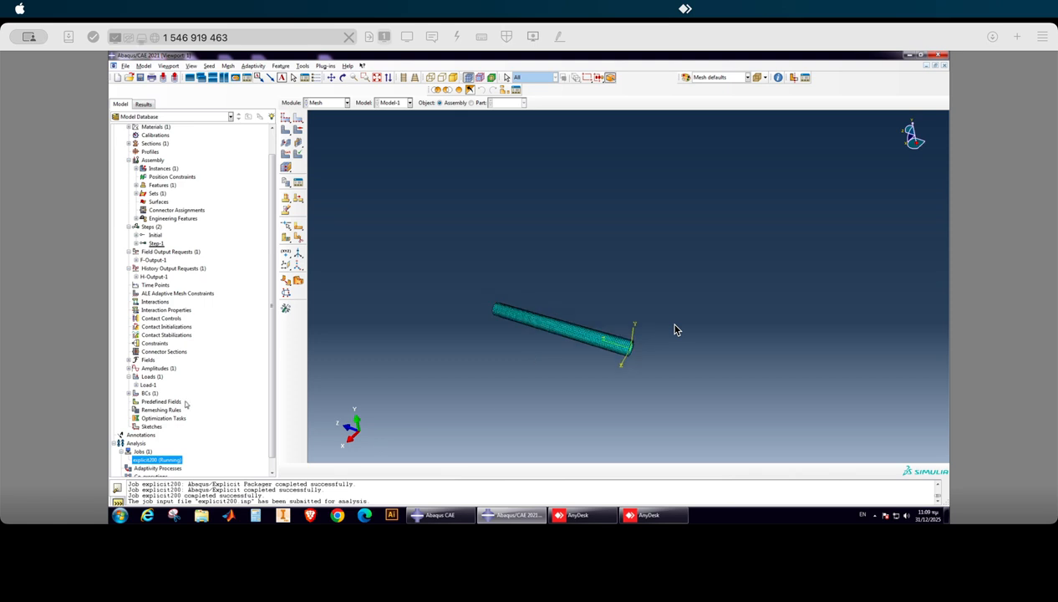
scroll(188, 403, "down", 1)
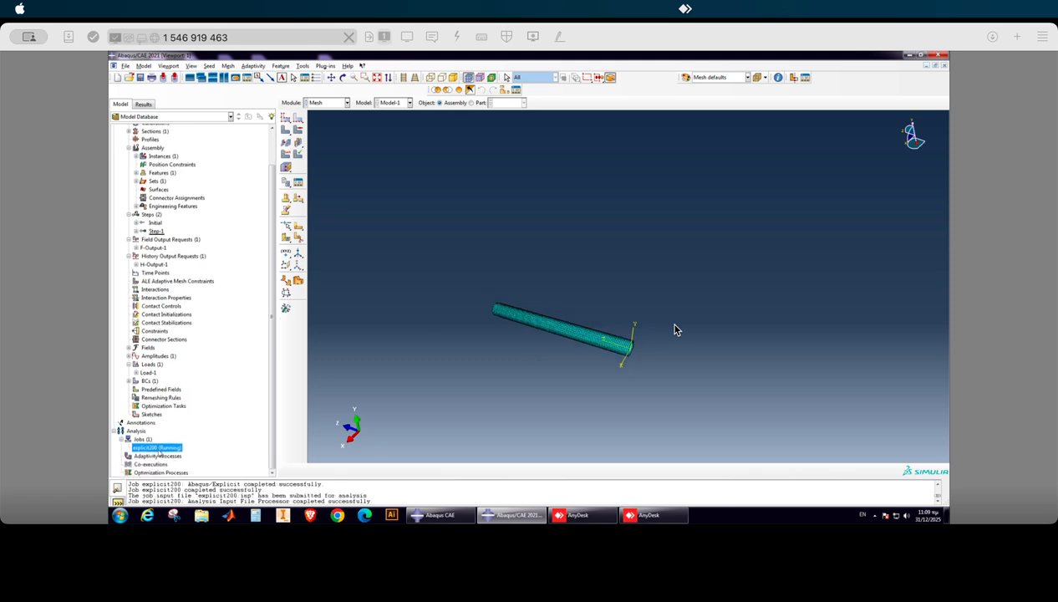
right_click(160, 446)
left_click(181, 473)
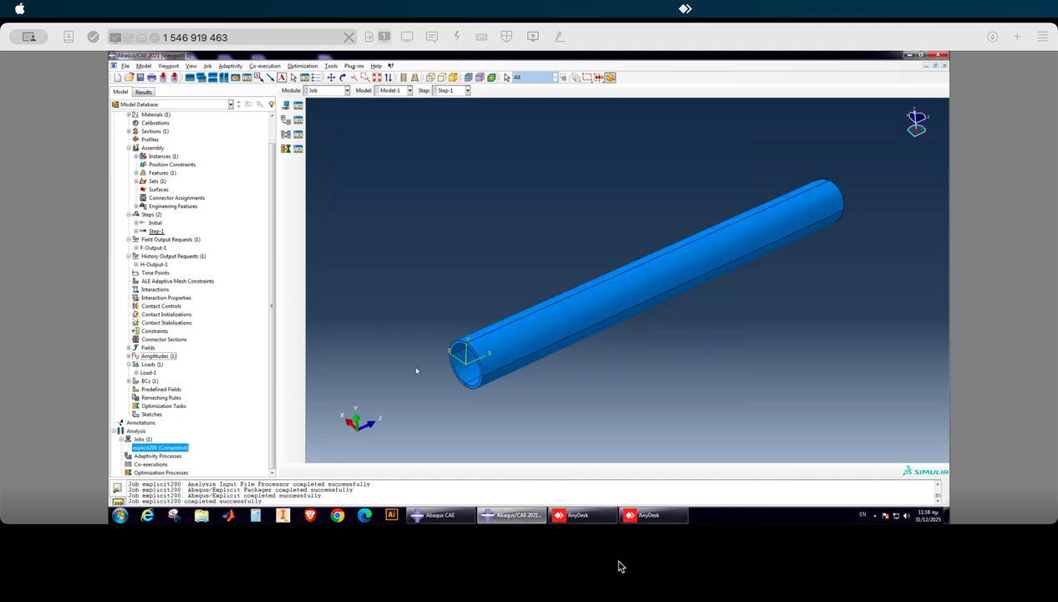
Review the finished explicit200 job's increments, stable time increment, kinetic energy and total energy in its monitor, and close it.
scroll(435, 322, "down", 1)
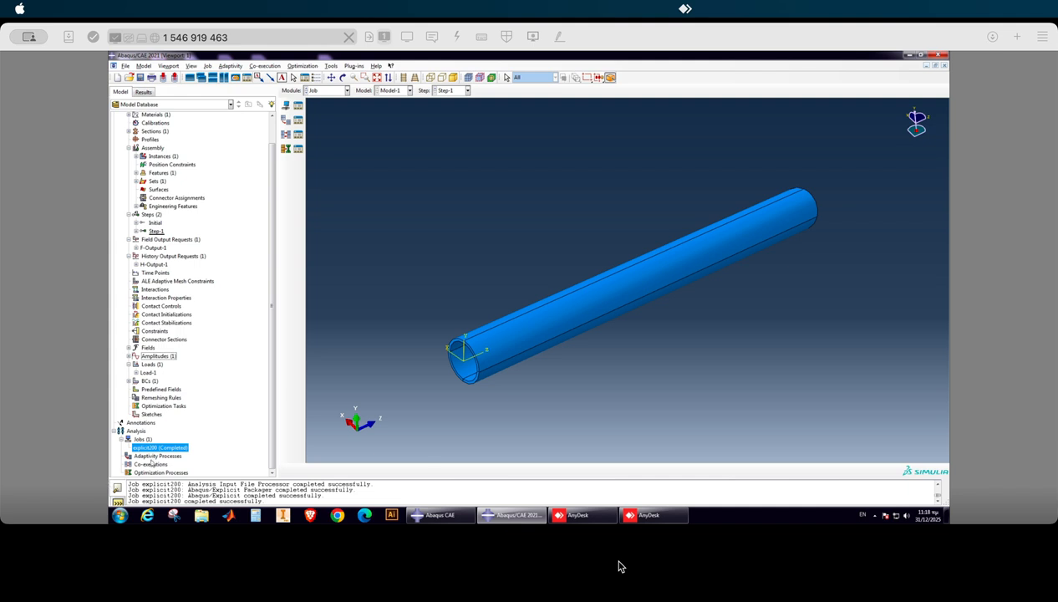
right_click(186, 451)
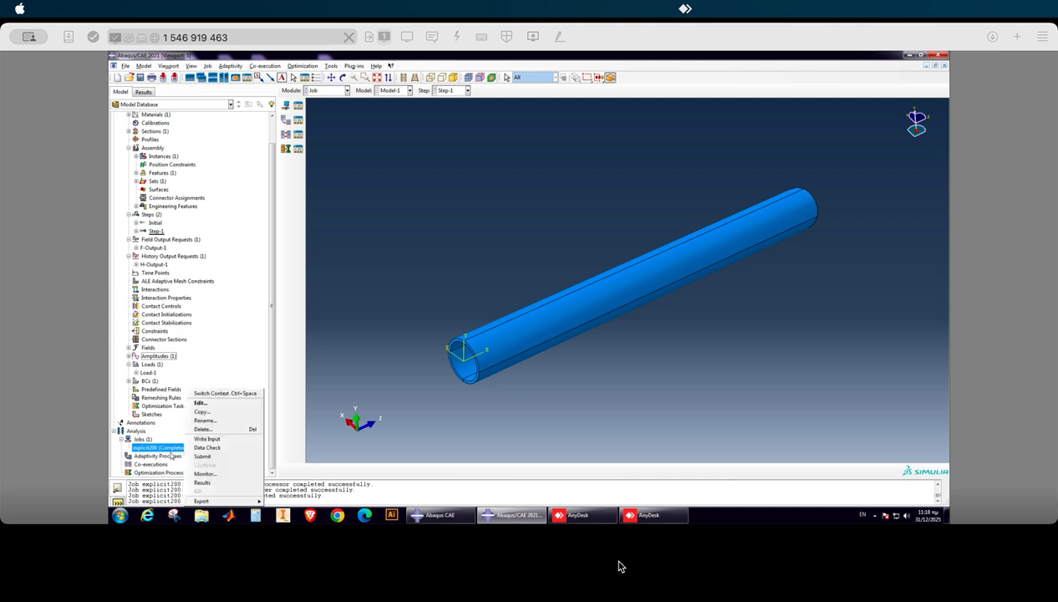
left_click(219, 469)
left_click_drag(495, 105, 520, 130)
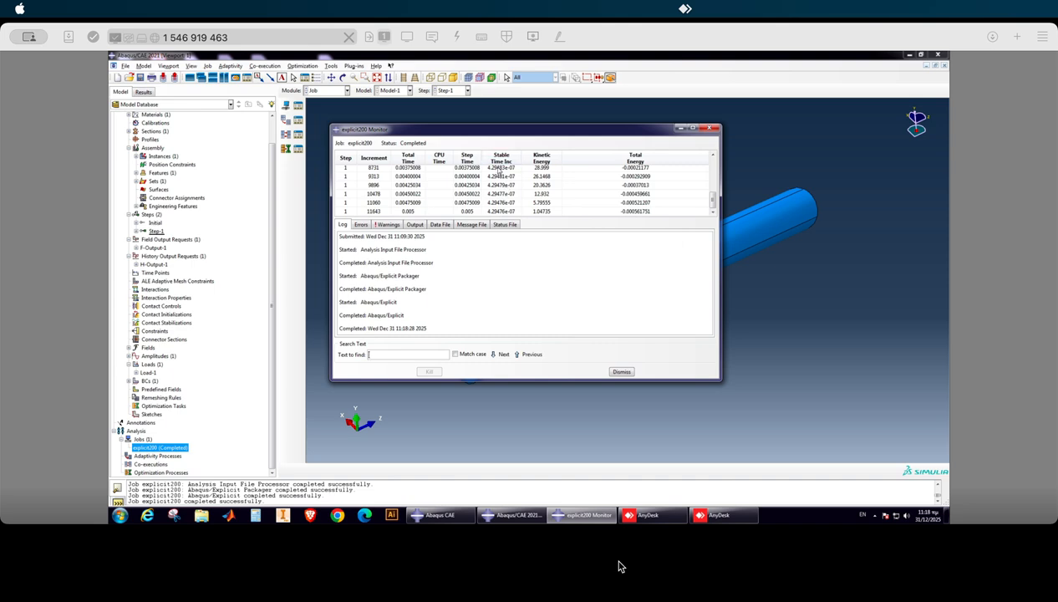
left_click_drag(513, 133, 517, 134)
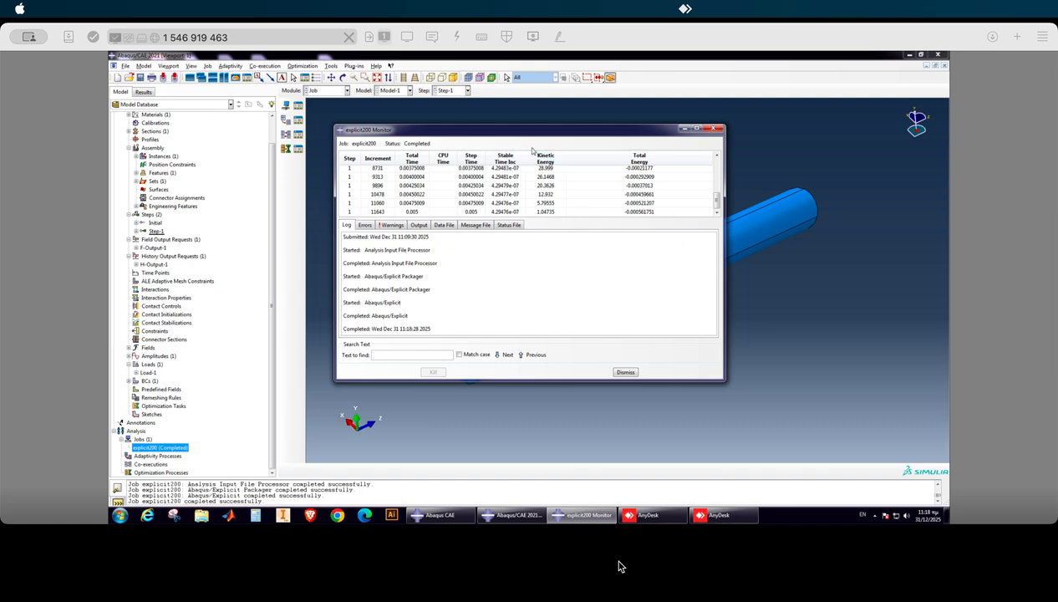
left_click_drag(510, 131, 488, 121)
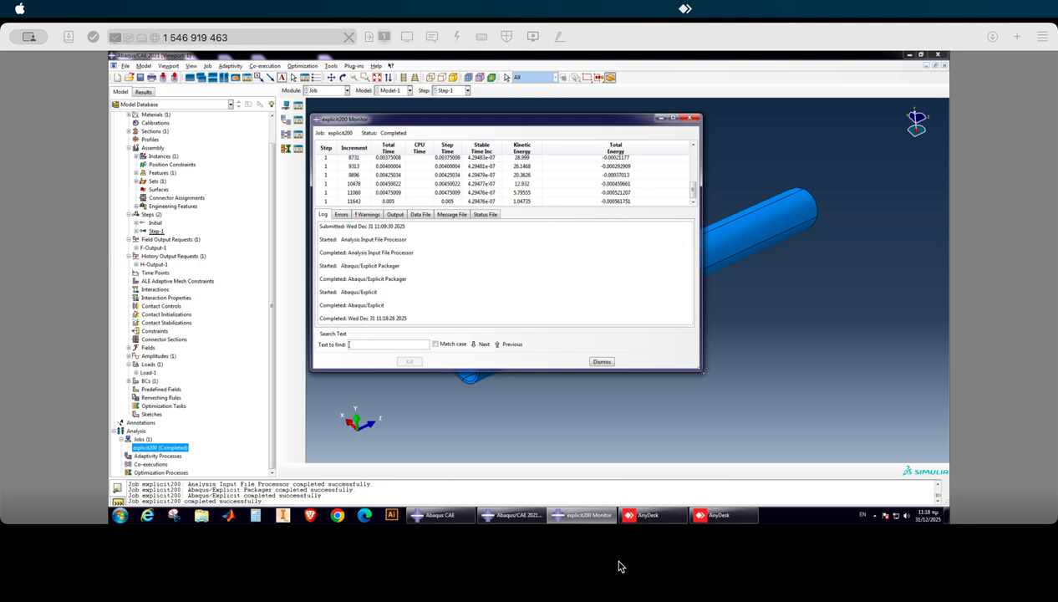
left_click_drag(703, 372, 753, 402)
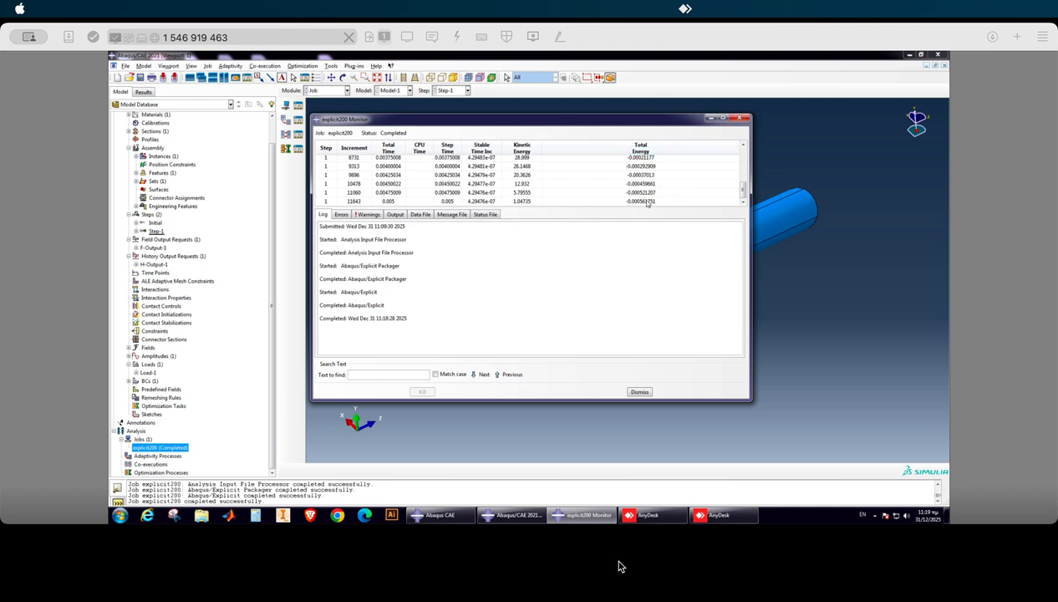
left_click_drag(553, 121, 580, 121)
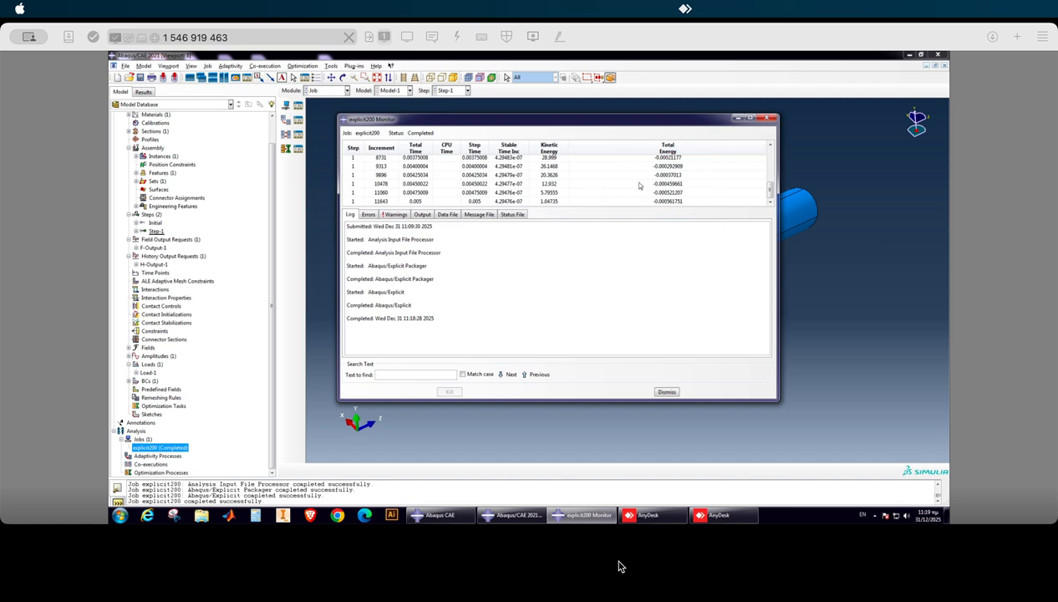
left_click(666, 391)
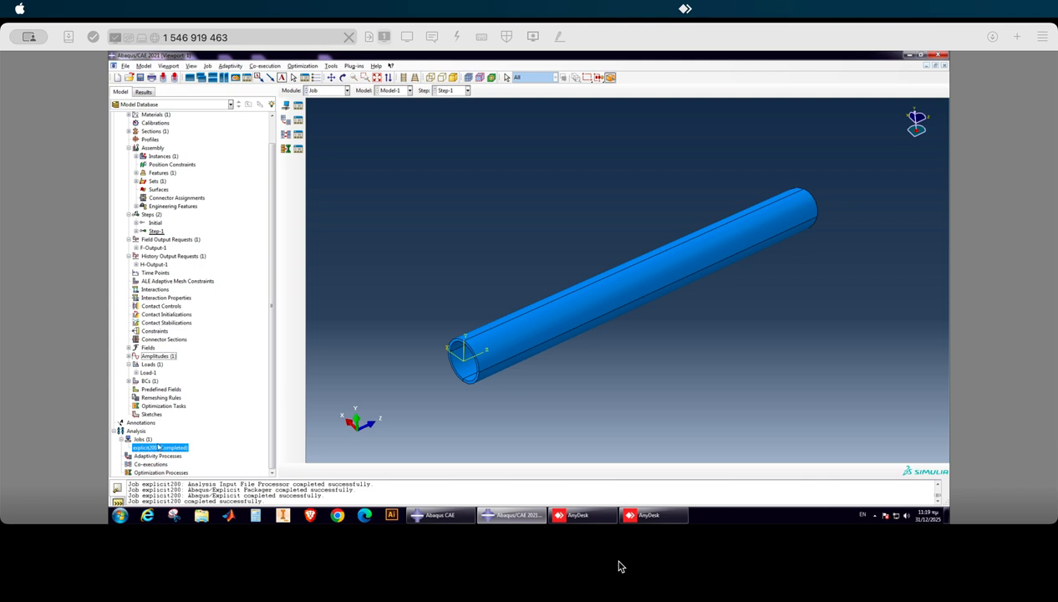
Open the explicit200 results, plot von Mises stress contours on the deformed tube, and animate them over the time history.
right_click(159, 449)
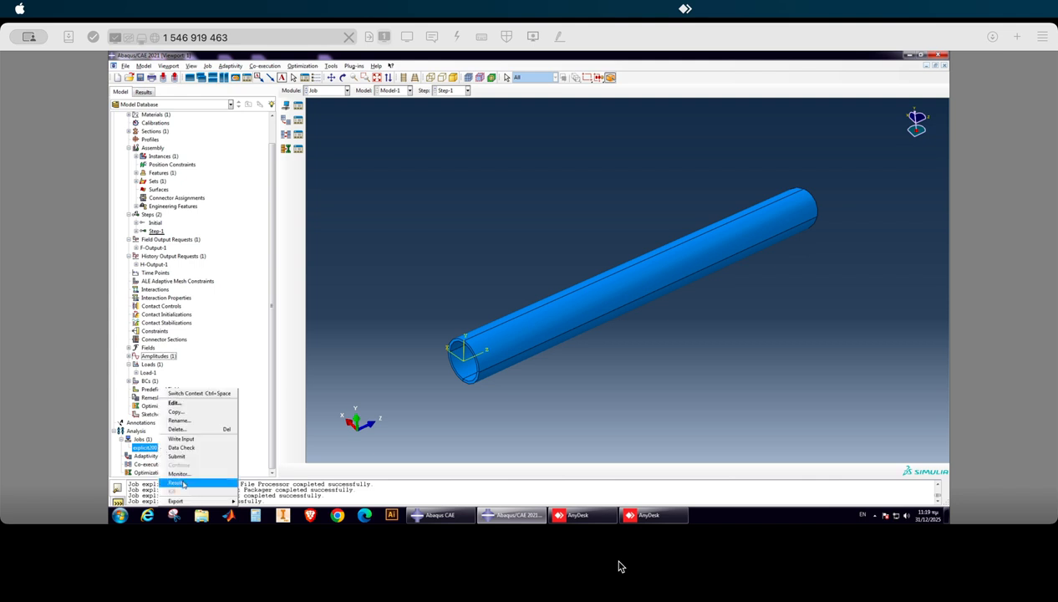
left_click(177, 483)
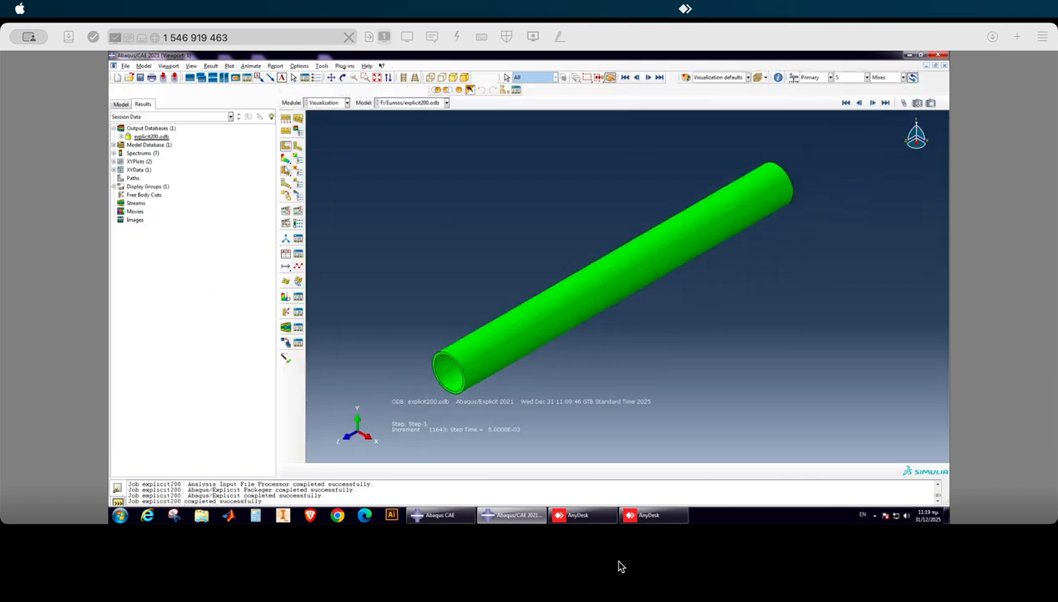
left_click(285, 159)
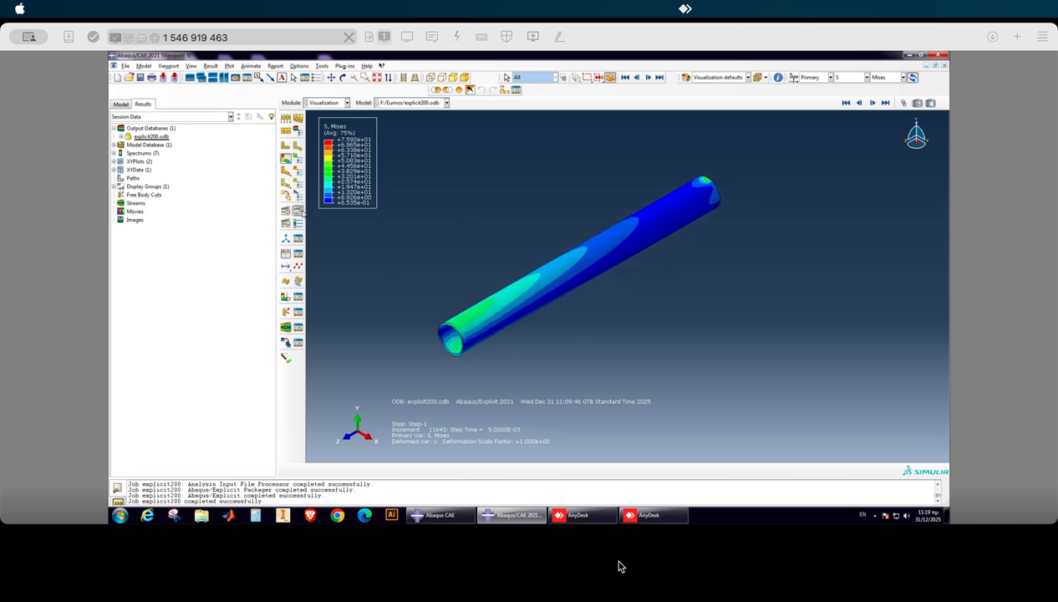
left_click(298, 210)
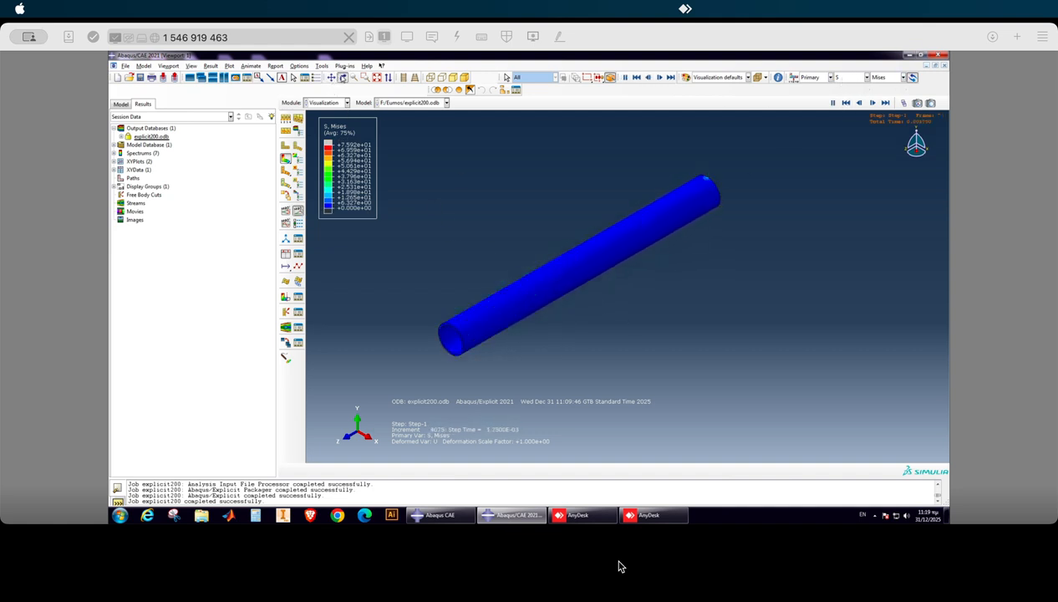
left_click(342, 77)
left_click_drag(627, 284, 518, 241)
left_click_drag(583, 322, 546, 322)
scroll(541, 265, "down", 3)
scroll(546, 322, "down", 2)
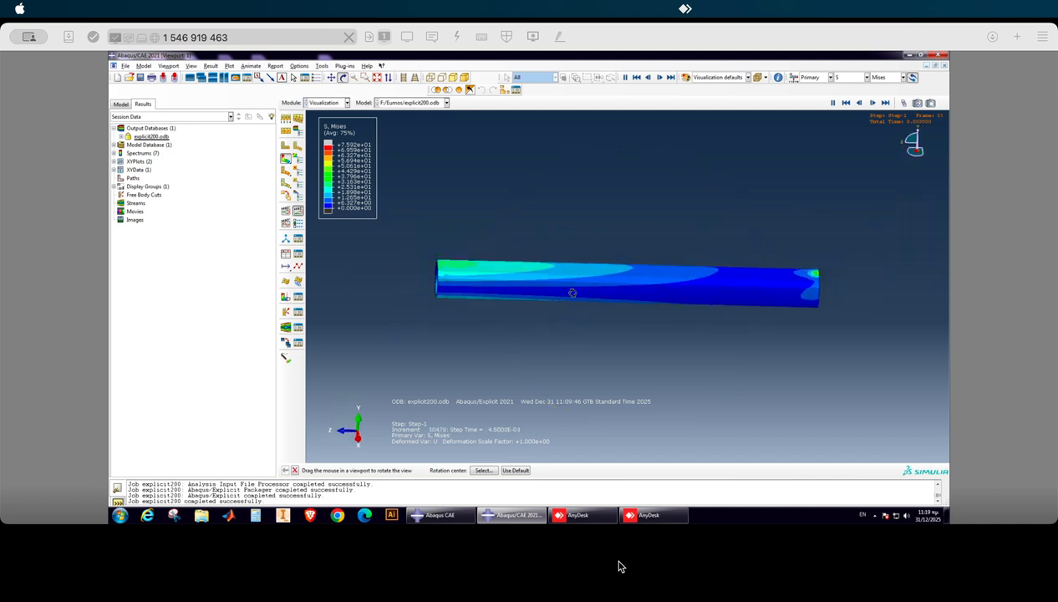
Switch the animated contour plot to displacement U with the vertical component U2.
left_click(846, 78)
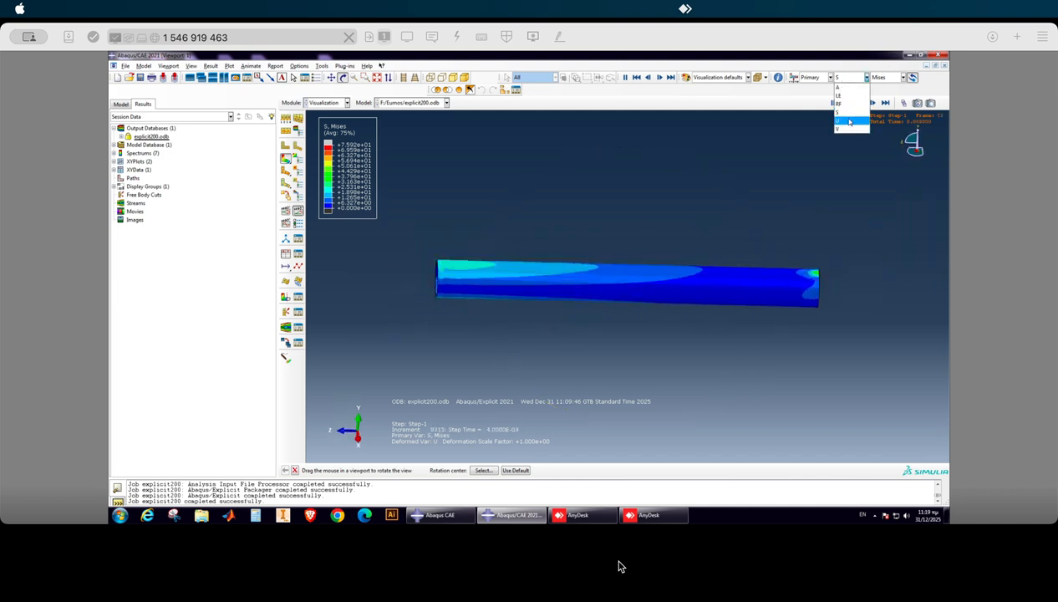
left_click(846, 123)
left_click_drag(644, 267, 771, 167)
left_click_drag(614, 274, 624, 236)
left_click(887, 77)
left_click(878, 104)
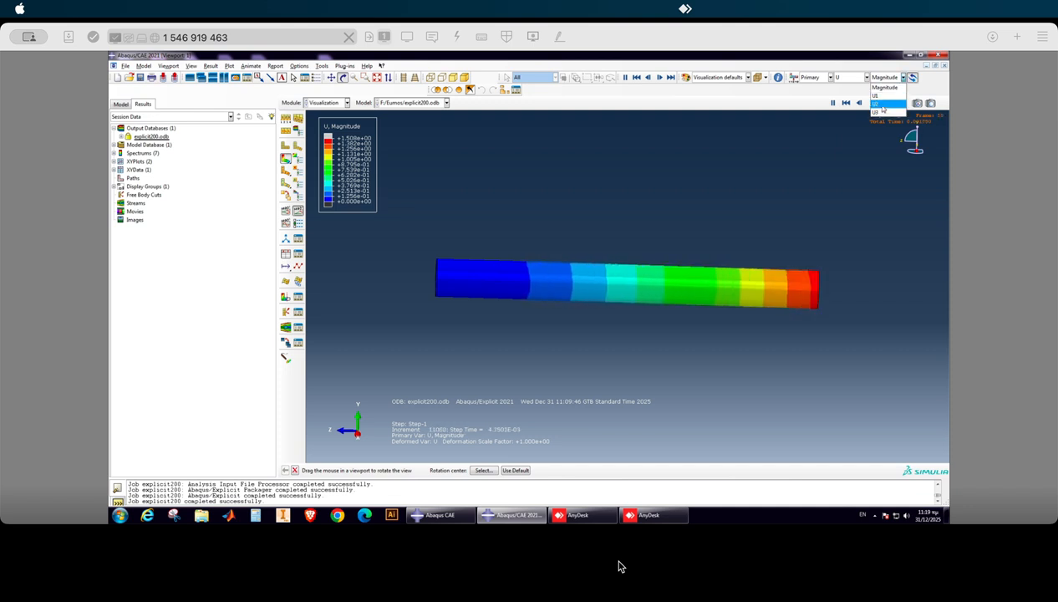
left_click(580, 337)
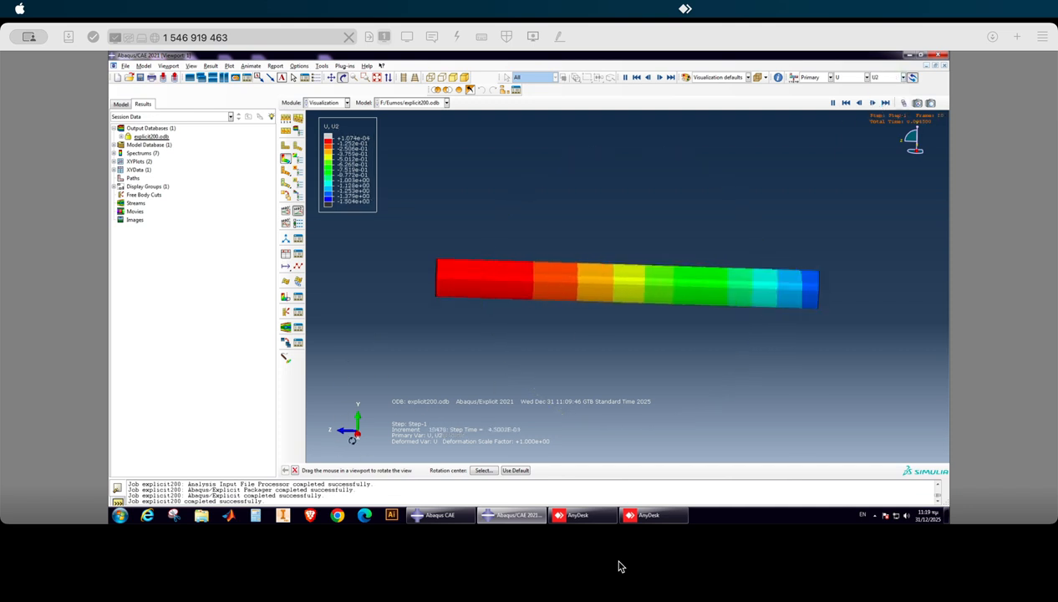
left_click_drag(633, 308, 613, 303)
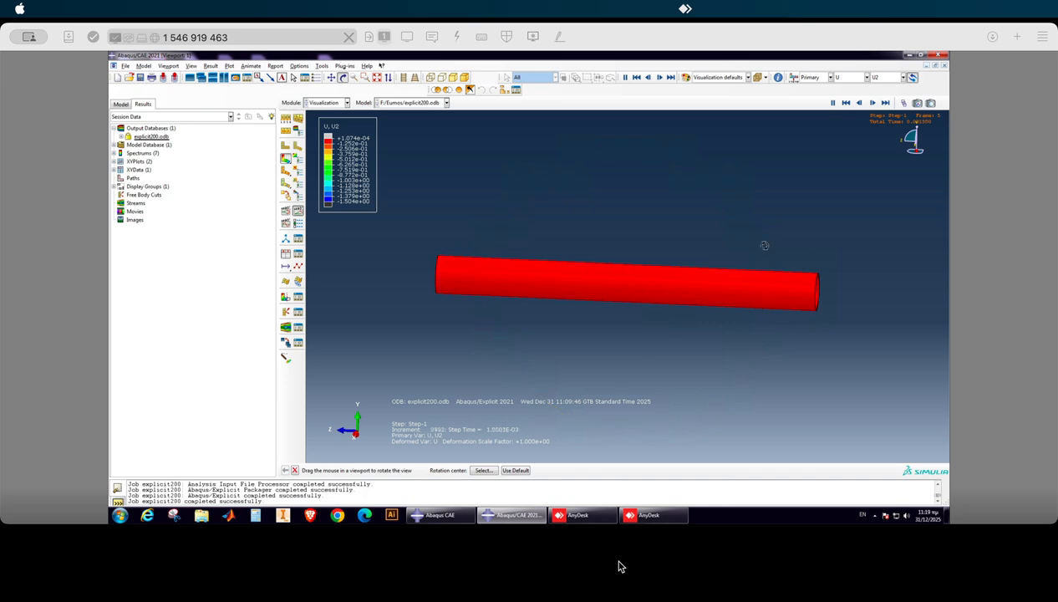
left_click_drag(816, 307, 816, 308)
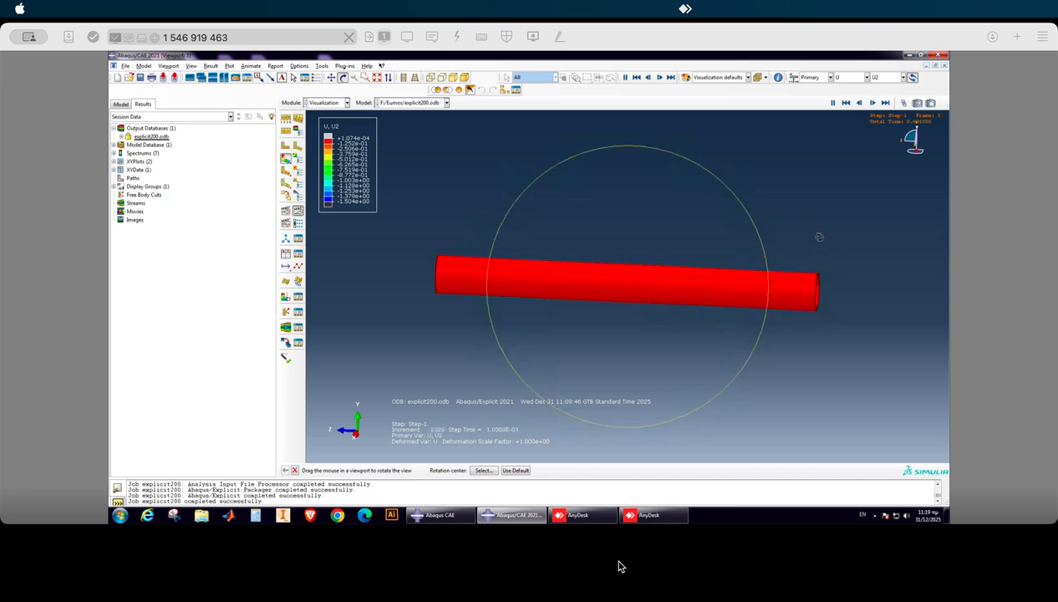
left_click_drag(759, 289, 814, 279)
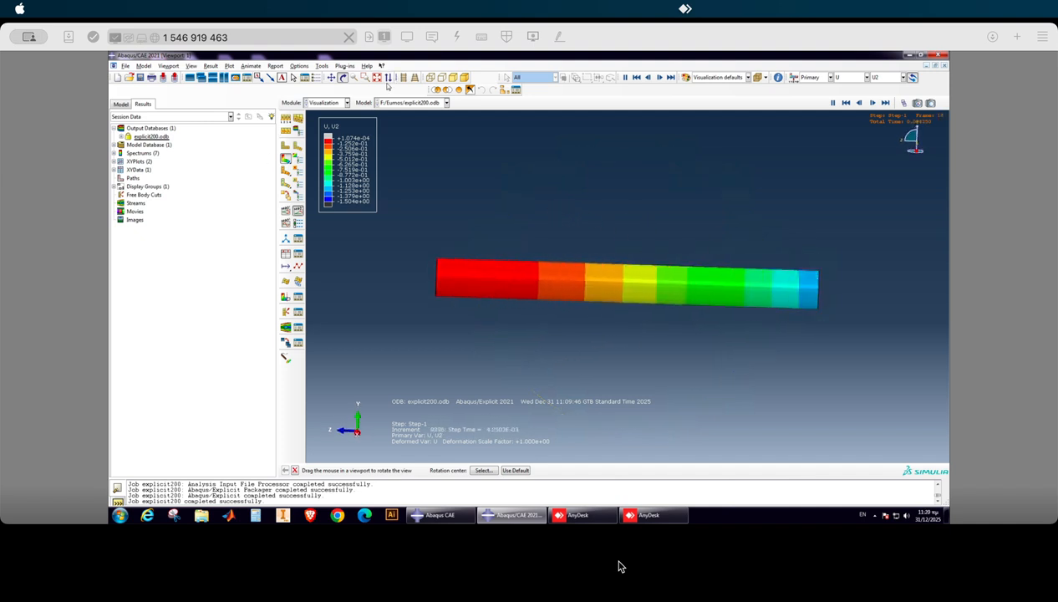
Set the common plot options to show exterior edges on the contour plot and apply the change.
left_click(299, 66)
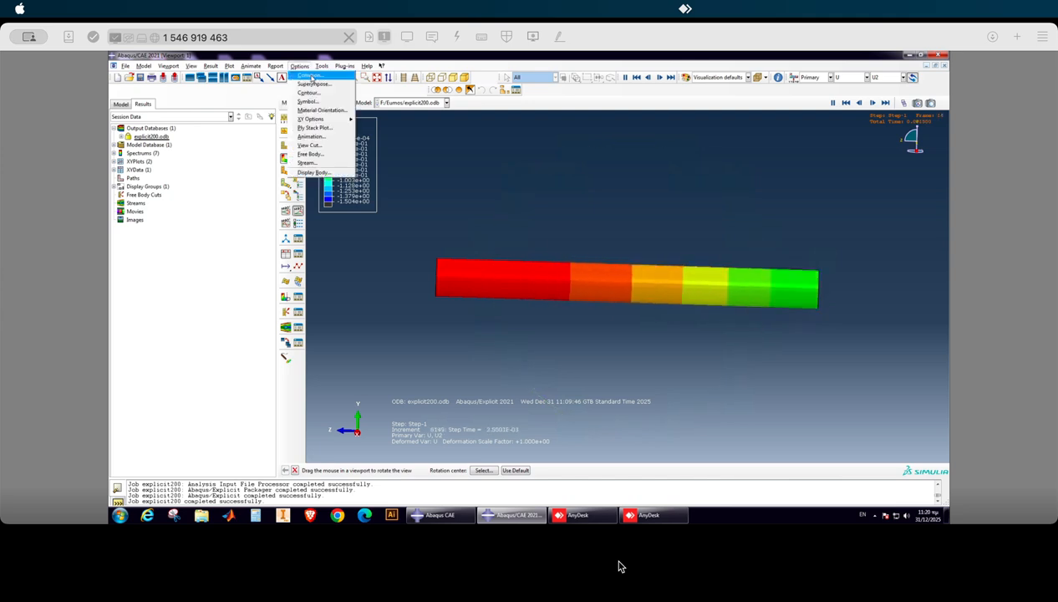
left_click(310, 75)
left_click_drag(160, 257, 300, 133)
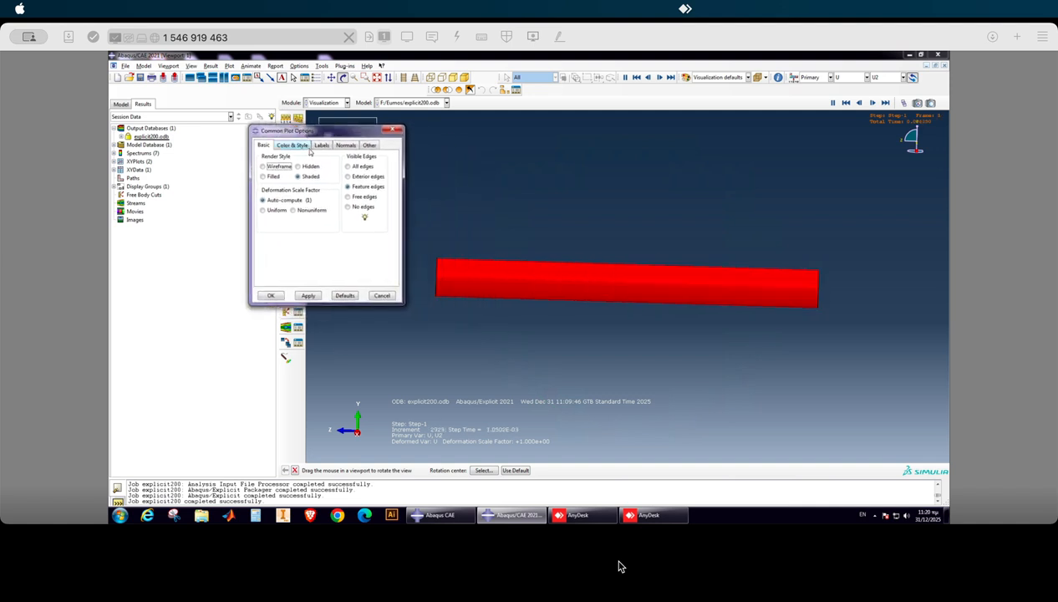
left_click(294, 145)
left_click(322, 146)
left_click(345, 145)
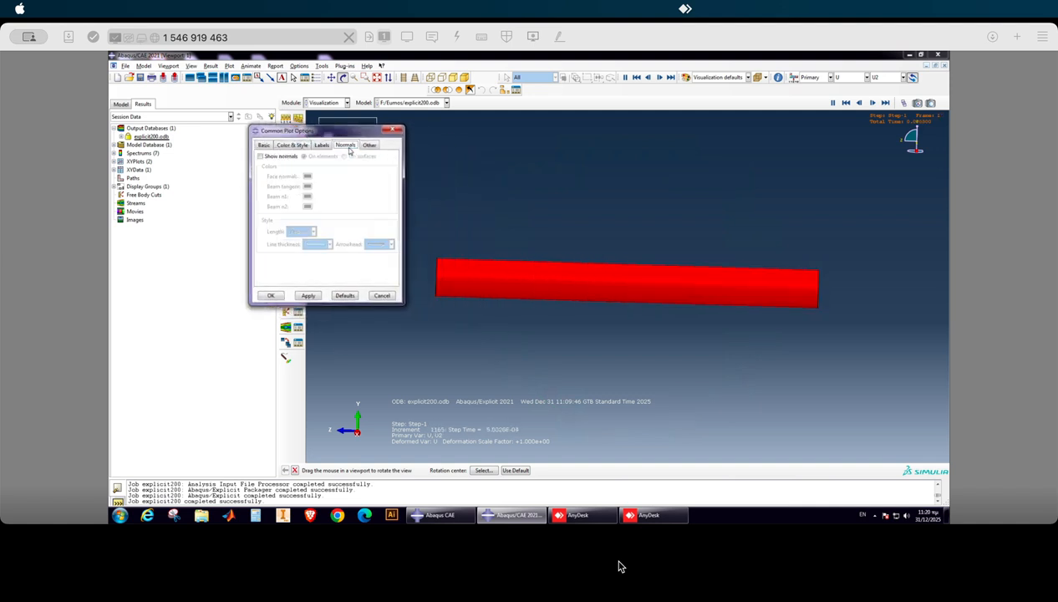
left_click(369, 146)
left_click(319, 147)
left_click(292, 146)
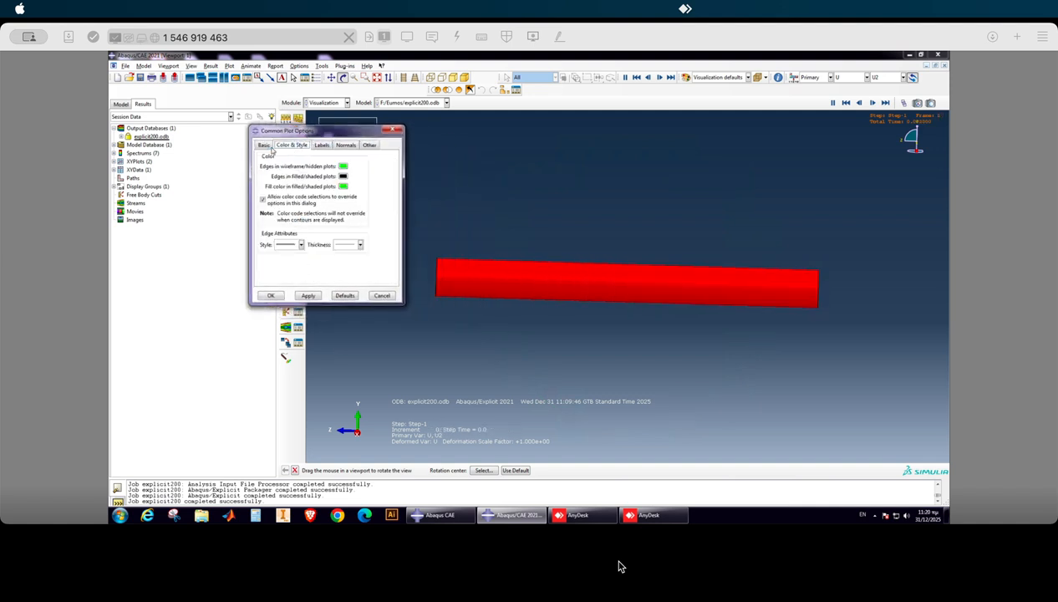
left_click(265, 146)
left_click(349, 176)
left_click(308, 295)
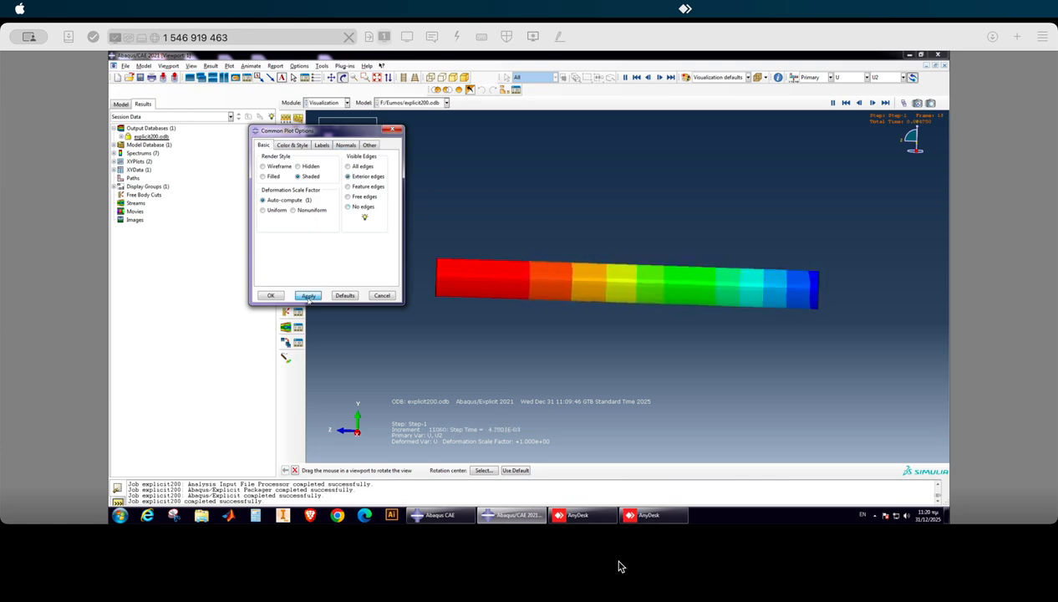
Apply a uniform deformation scale factor of 10 and examine the animated bending of the tube.
left_click_drag(615, 294, 614, 307)
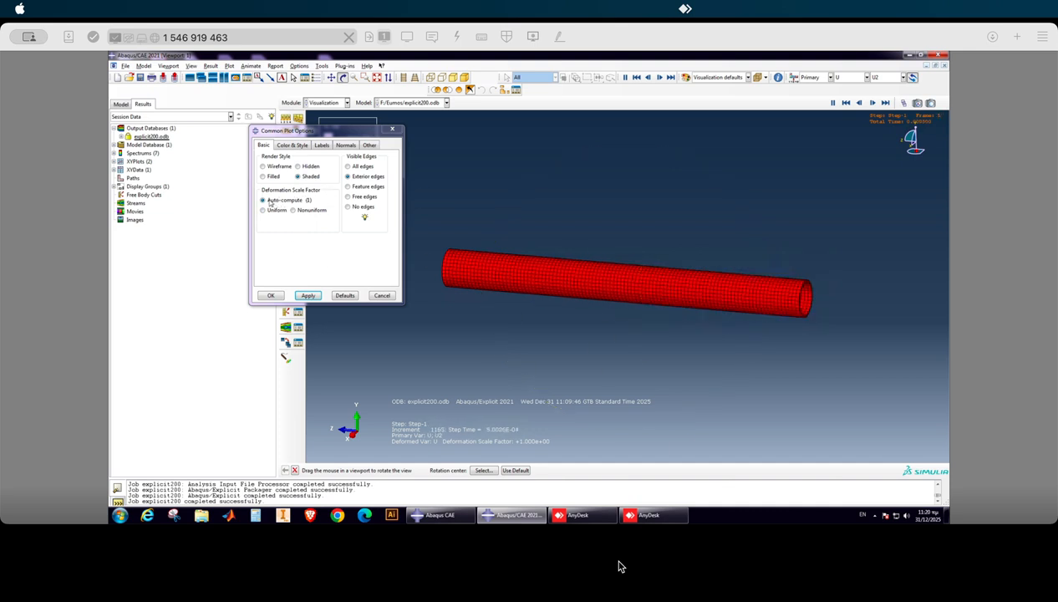
left_click(265, 210)
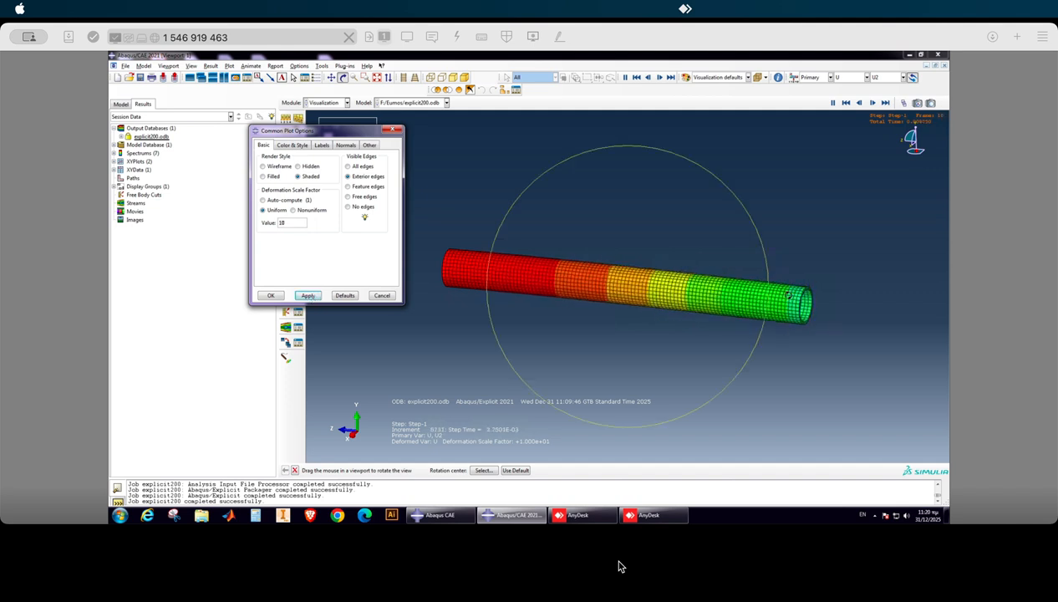
left_click_drag(780, 294, 668, 347)
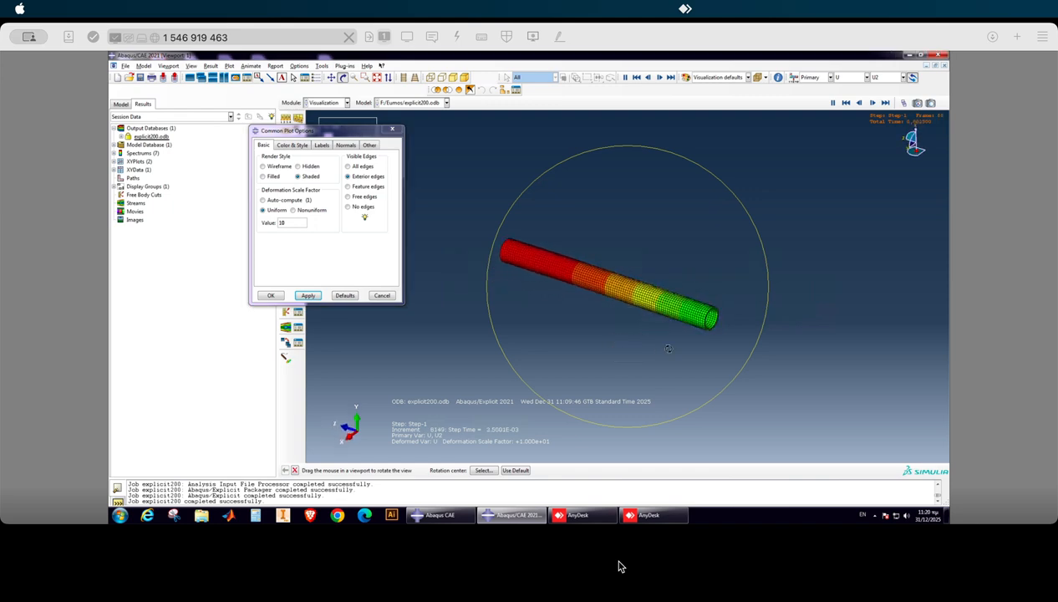
left_click(305, 296)
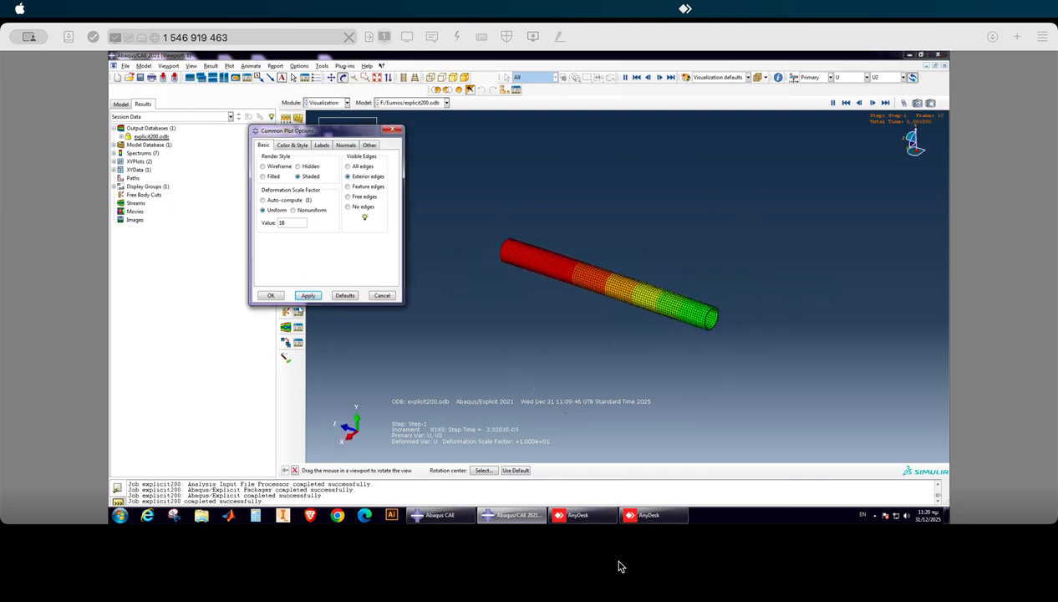
left_click(268, 299)
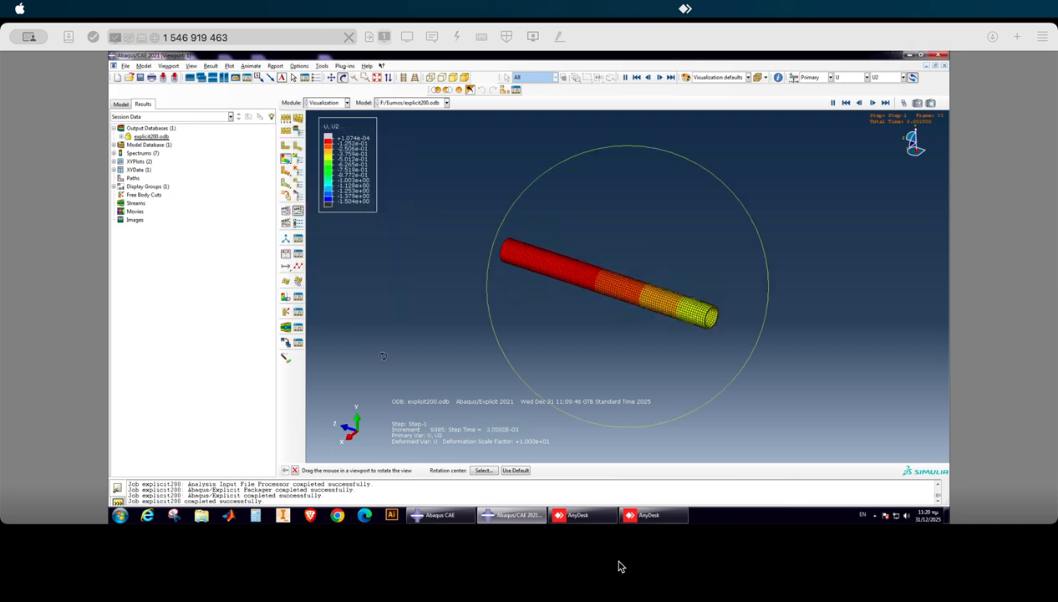
left_click_drag(574, 331, 613, 357)
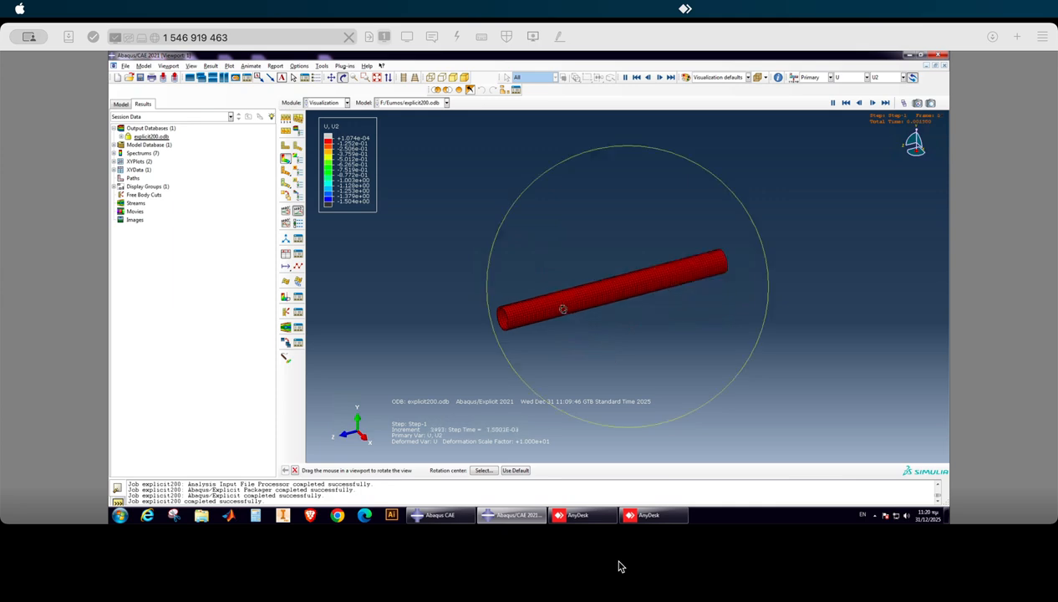
left_click_drag(562, 309, 549, 303)
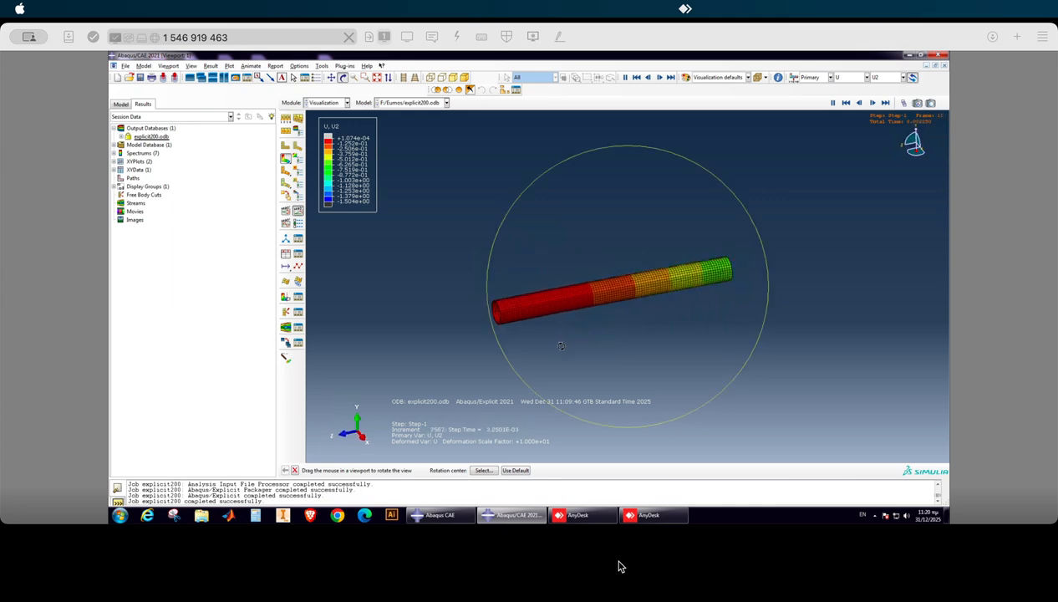
left_click_drag(560, 345, 566, 359)
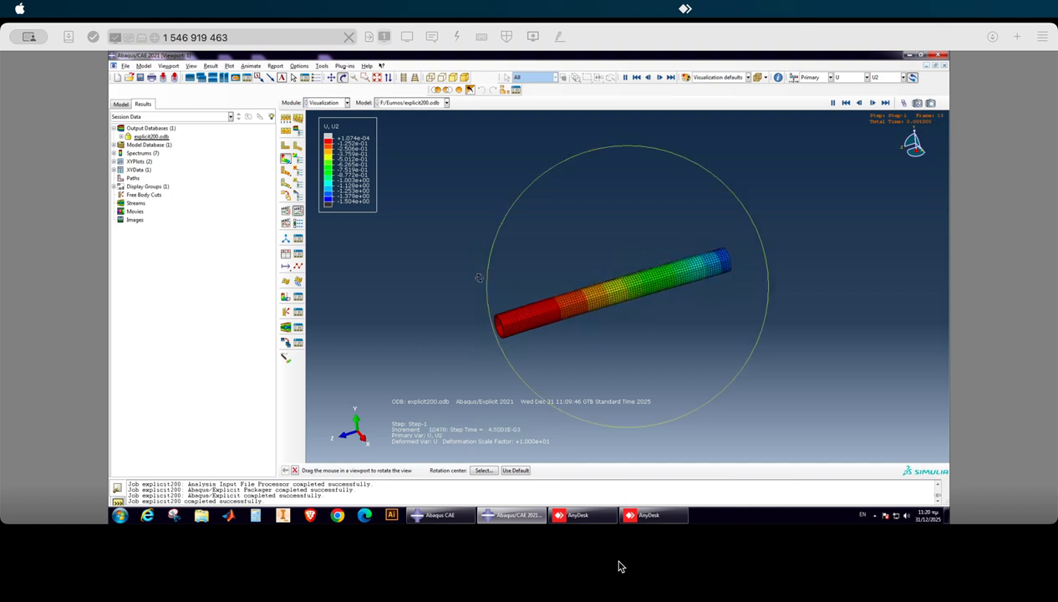
mouse_move(529, 332)
left_mouse_down()
mouse_move(533, 325)
mouse_move(544, 358)
mouse_move(531, 382)
mouse_move(529, 321)
mouse_move(520, 318)
left_mouse_up()
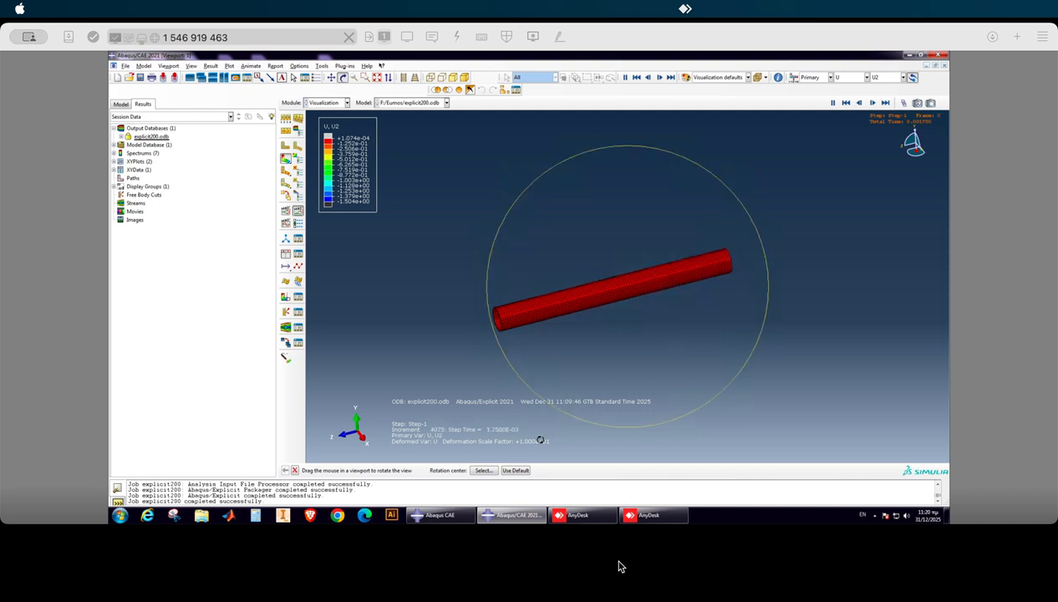